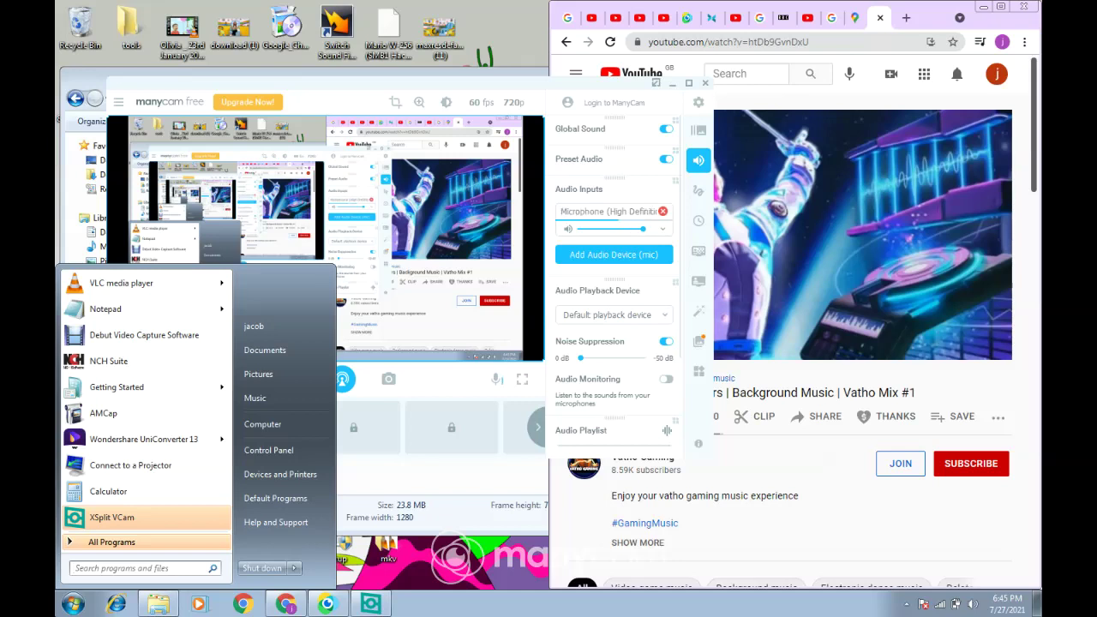
Minimize the YouTube browser window and search the installed programs for regedit to open the Registry Editor.
text(r)
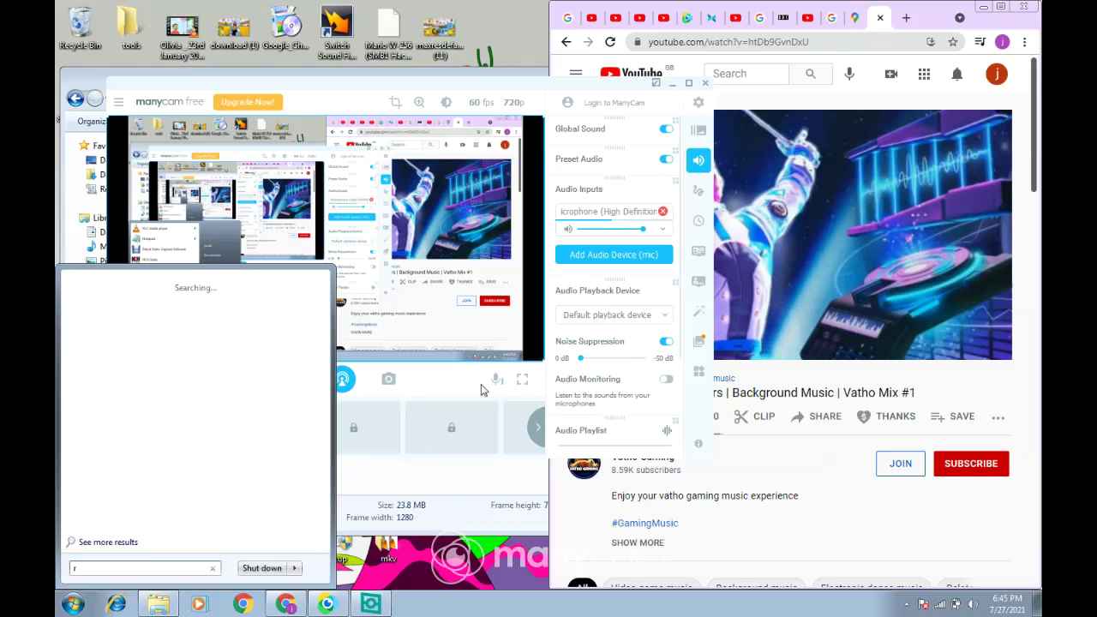
click(984, 16)
click(984, 15)
click(73, 604)
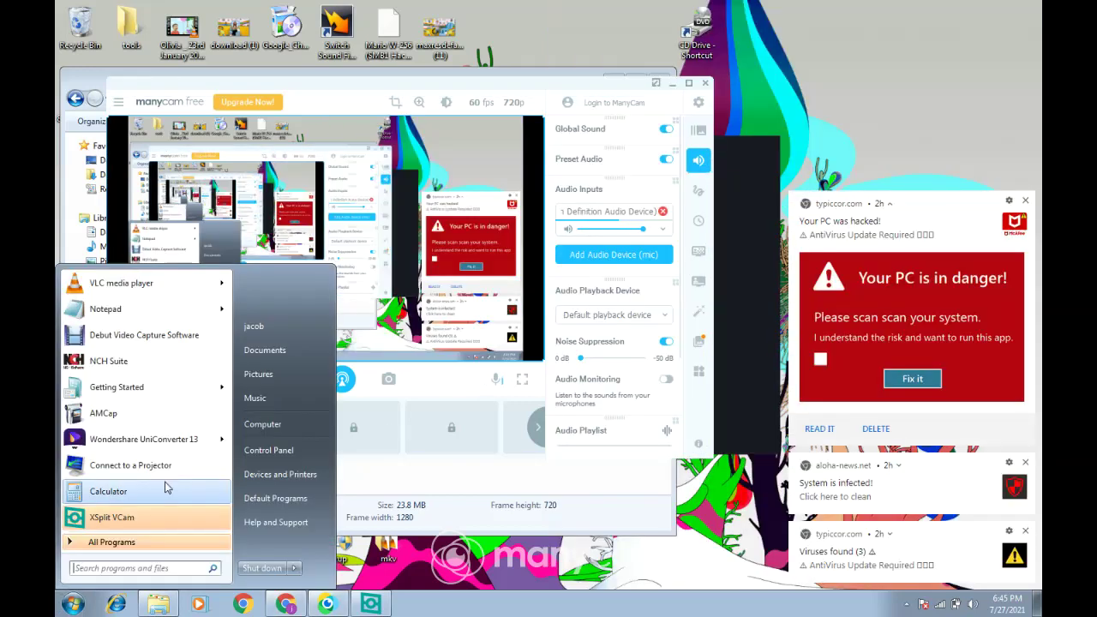
text(rege)
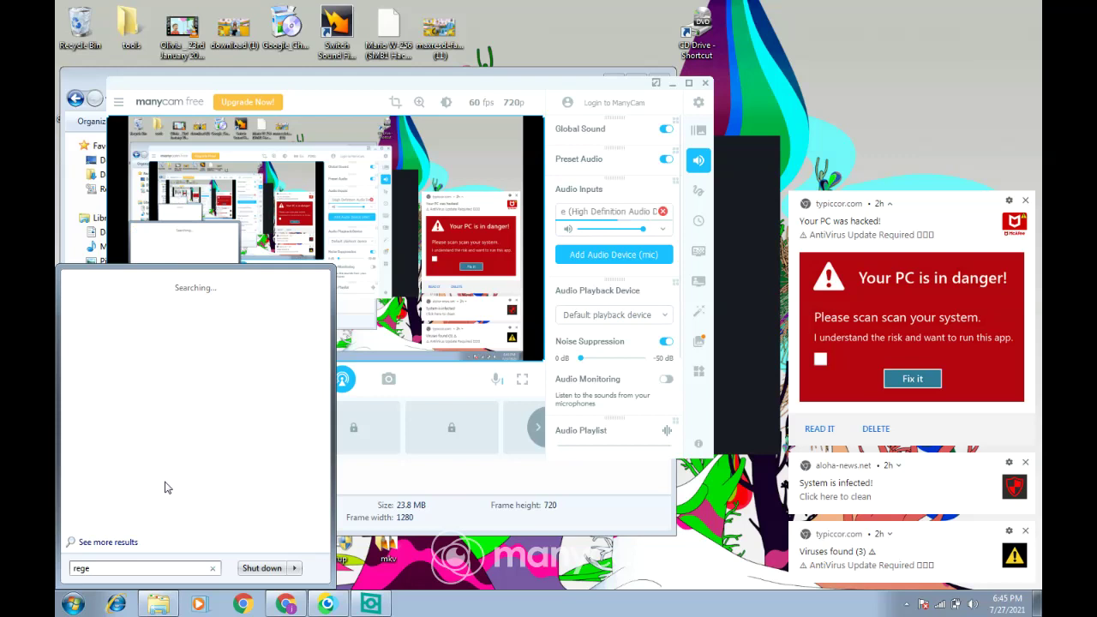
text(dit)
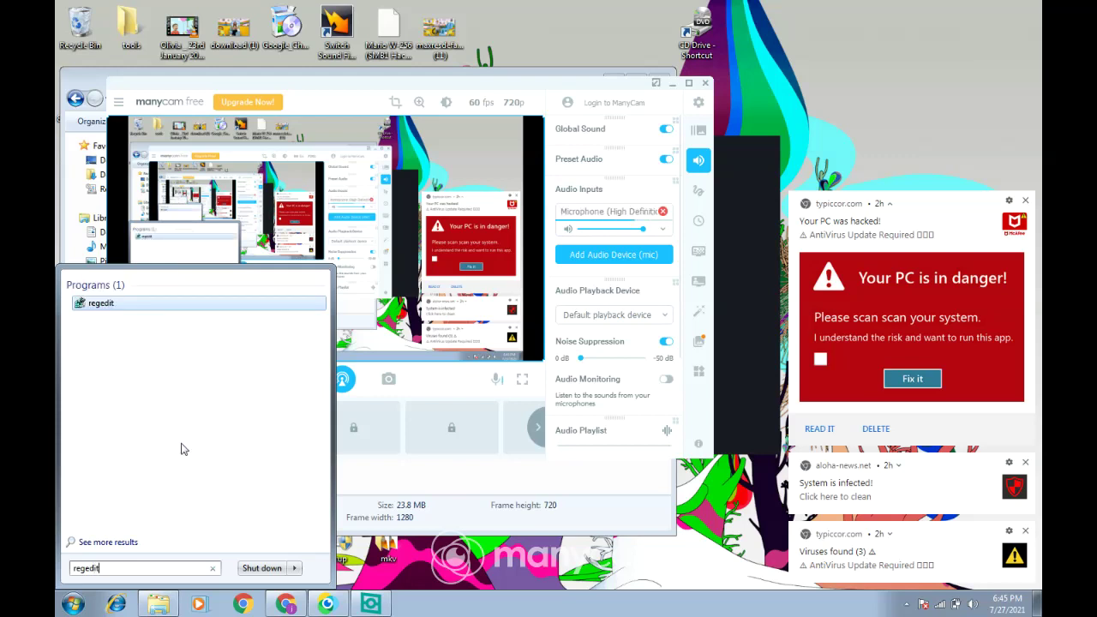
click(135, 305)
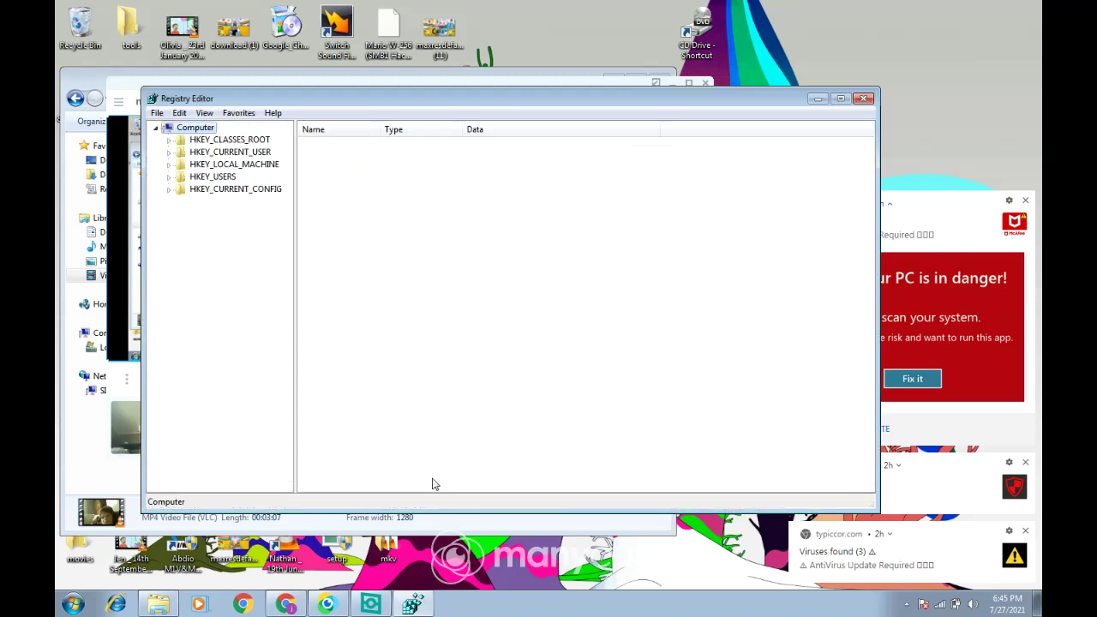
Expand the registry tree to HKEY_CURRENT_USER\Software\Microsoft.
double_click(257, 152)
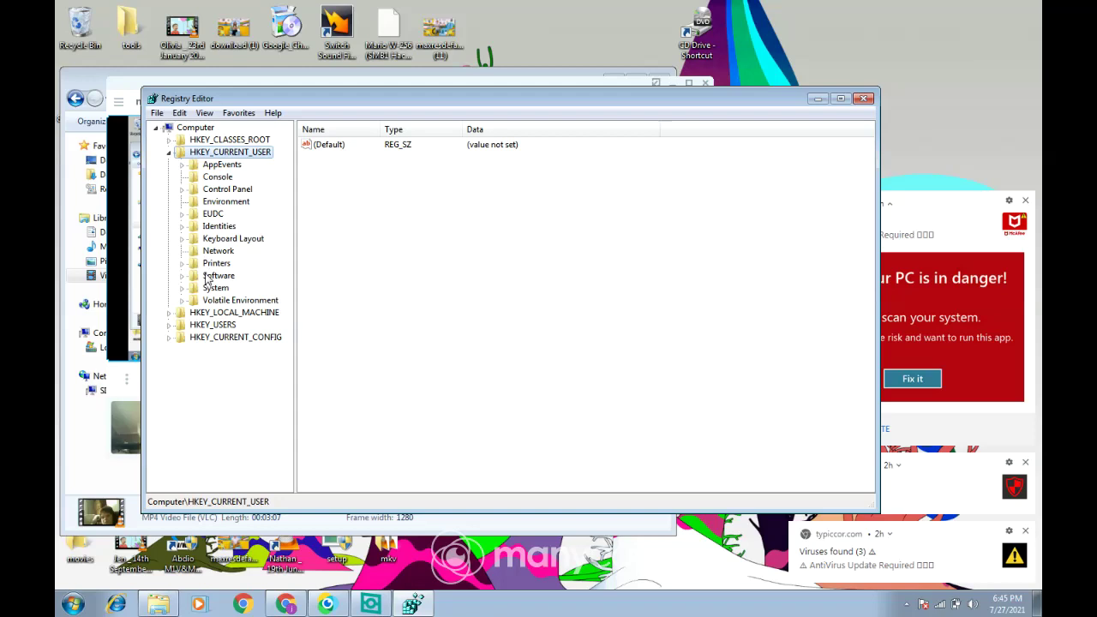
double_click(206, 276)
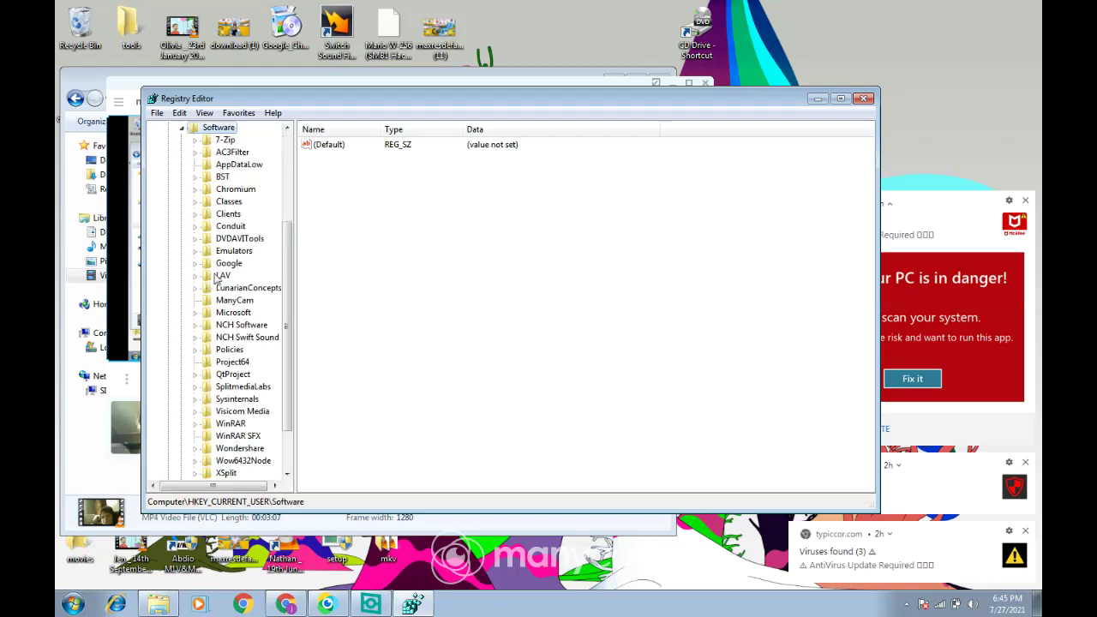
click(239, 314)
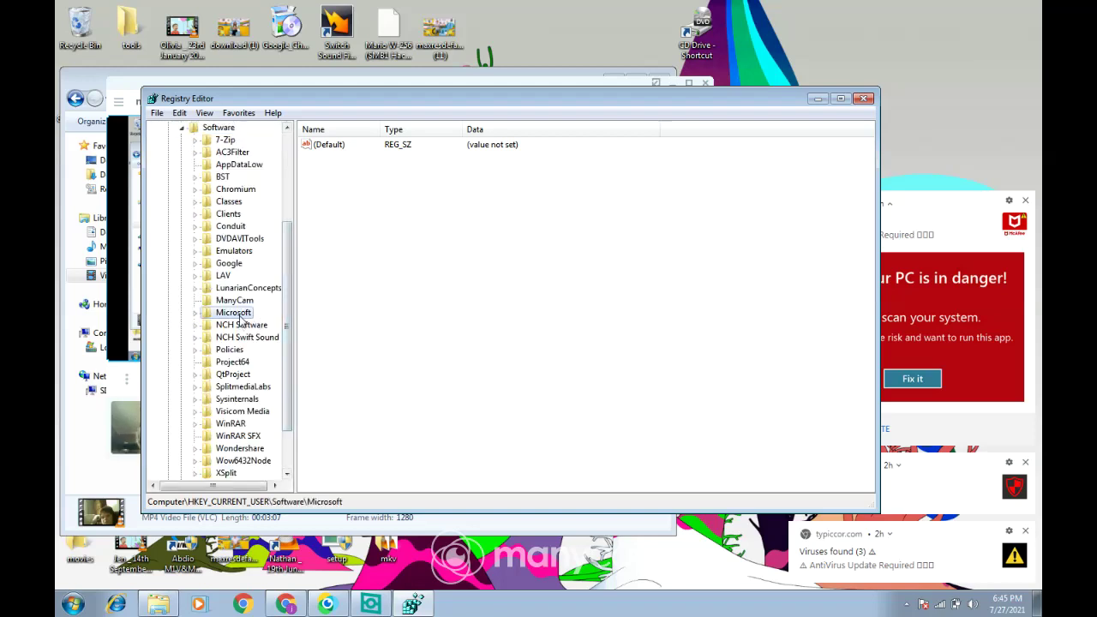
double_click(233, 313)
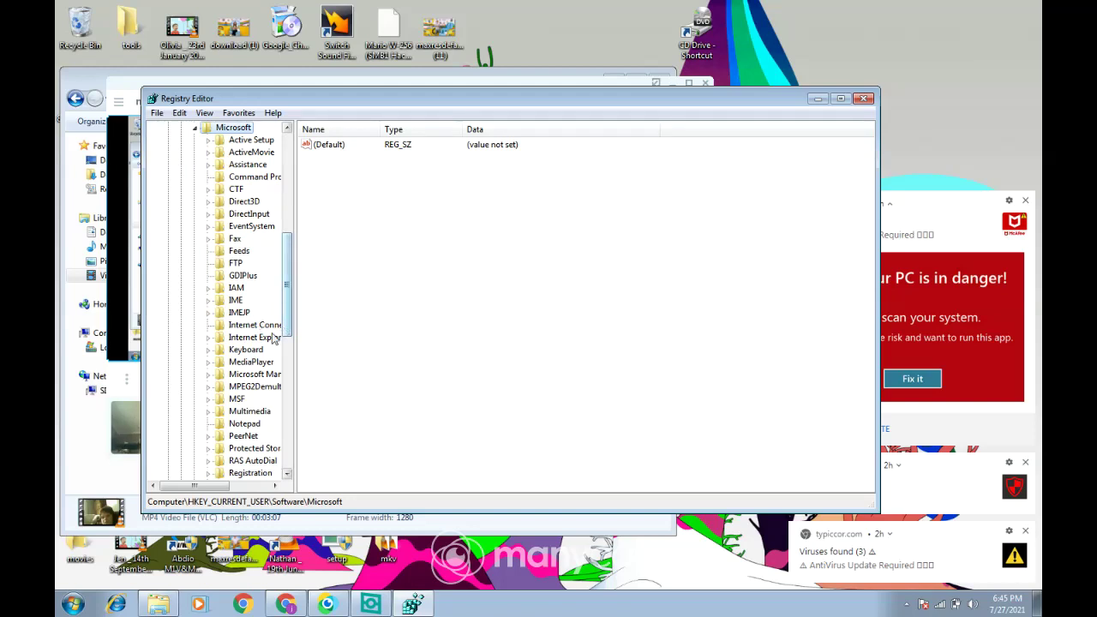
Inspect the Completed value in the Internet Connection Wizard key.
click(240, 326)
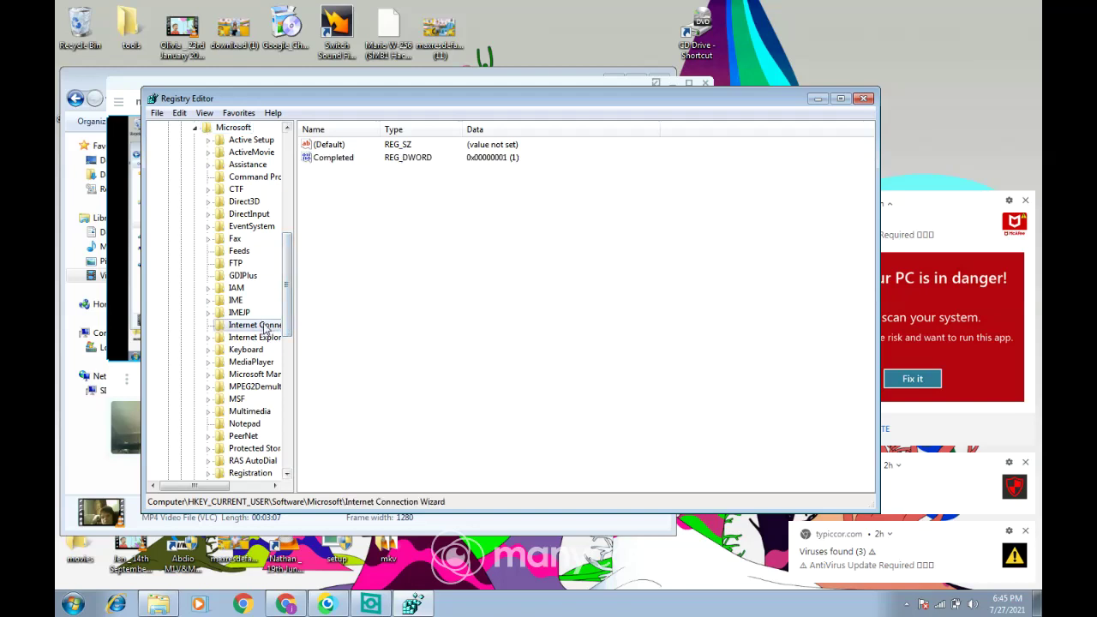
click(327, 149)
click(327, 158)
right_click(327, 160)
click(331, 257)
Open the Windows NT\CurrentVersion\Windows key under HKEY_CURRENT_USER\Software\Microsoft.
drag(289, 273, 288, 367)
double_click(259, 314)
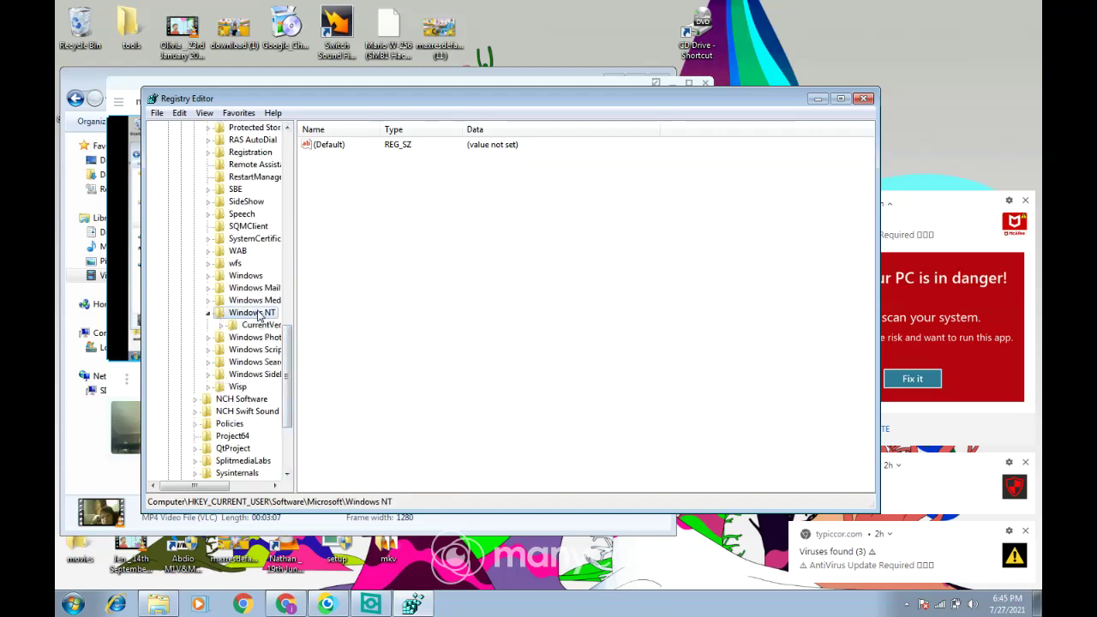
double_click(262, 326)
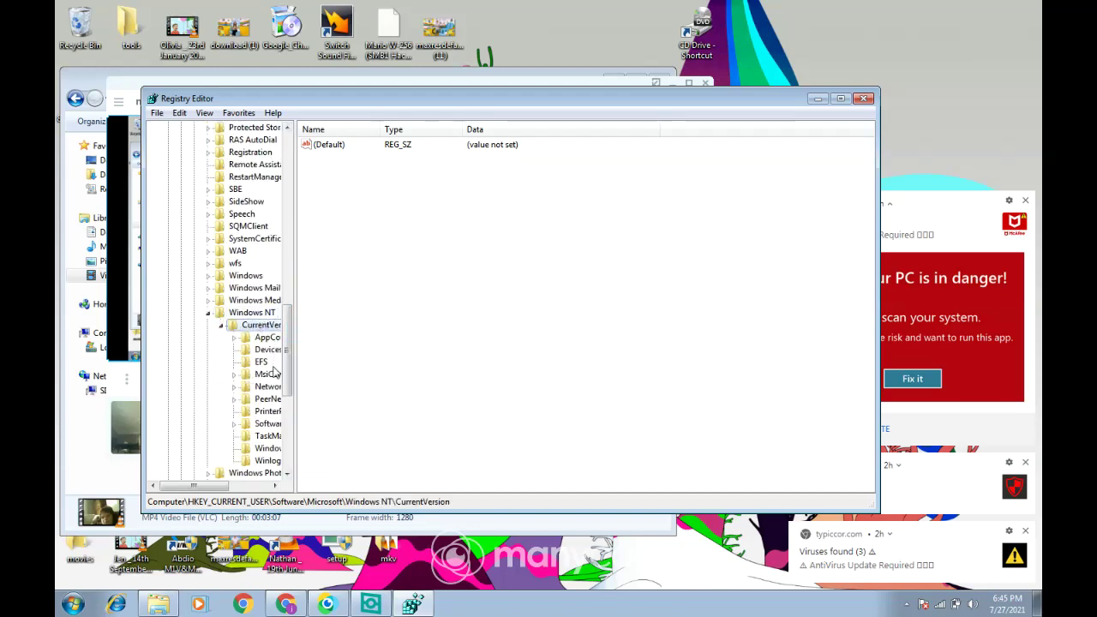
click(266, 448)
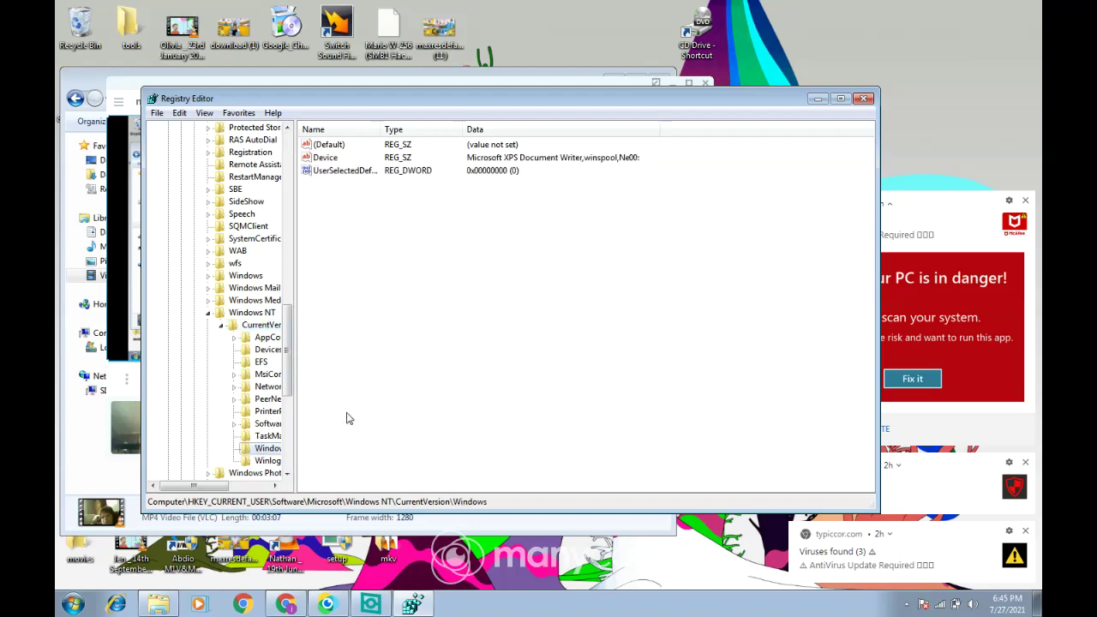
Set the UserSelectedDefault DWORD value to 1 and close the Registry Editor.
click(341, 172)
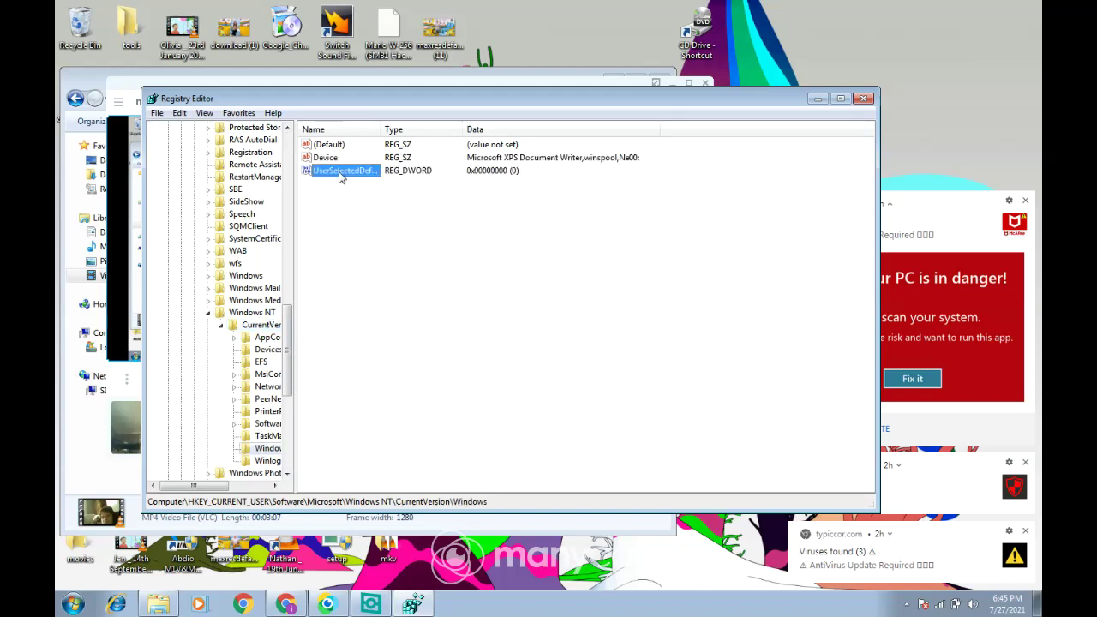
right_click(340, 175)
click(358, 181)
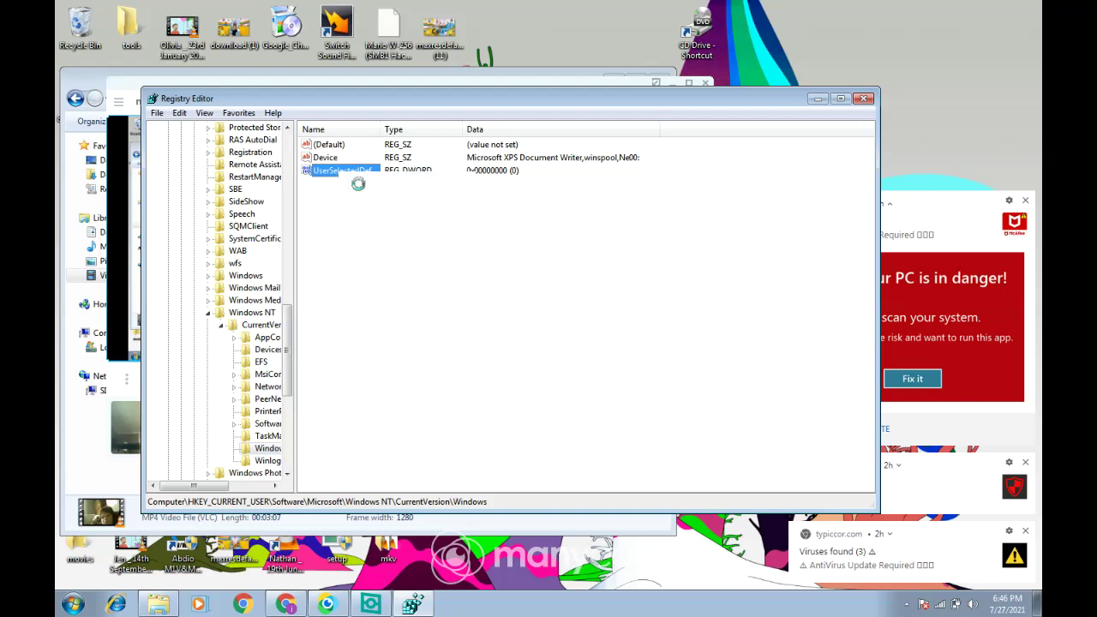
text(1)
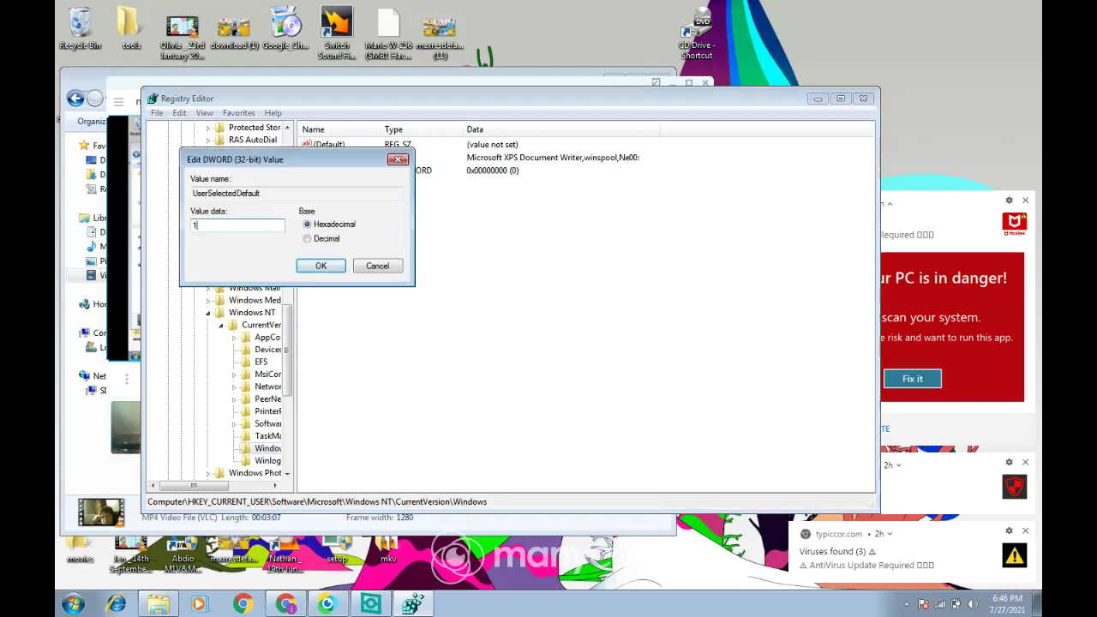
click(328, 268)
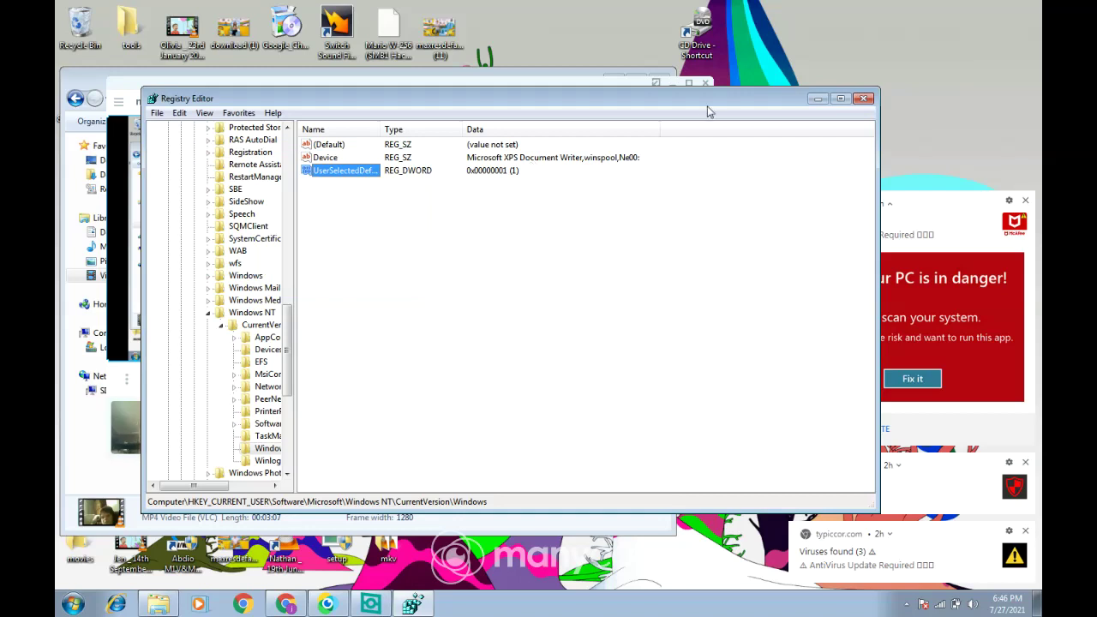
click(863, 99)
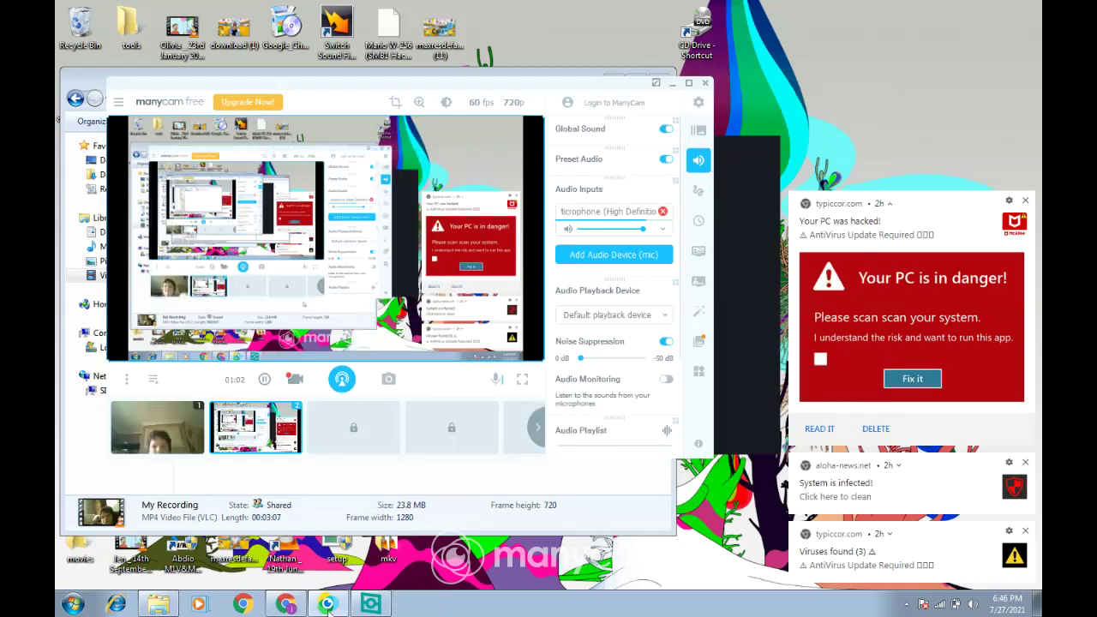
Search the installed programs for "ser", open Services, and move its window clear of the ManyCam preview.
key(super)
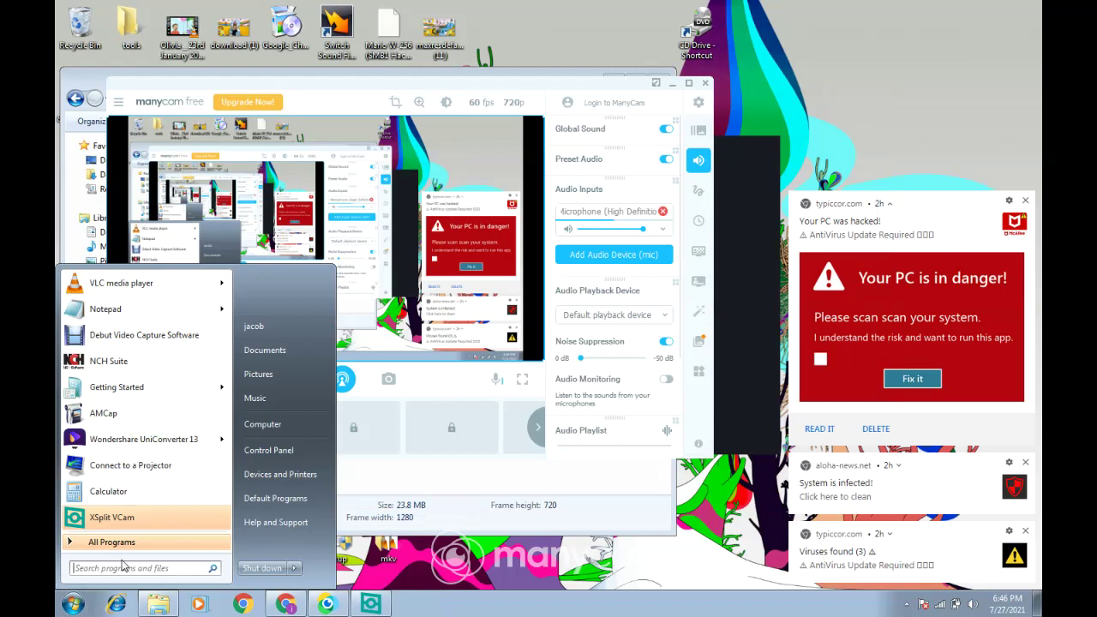
text(se)
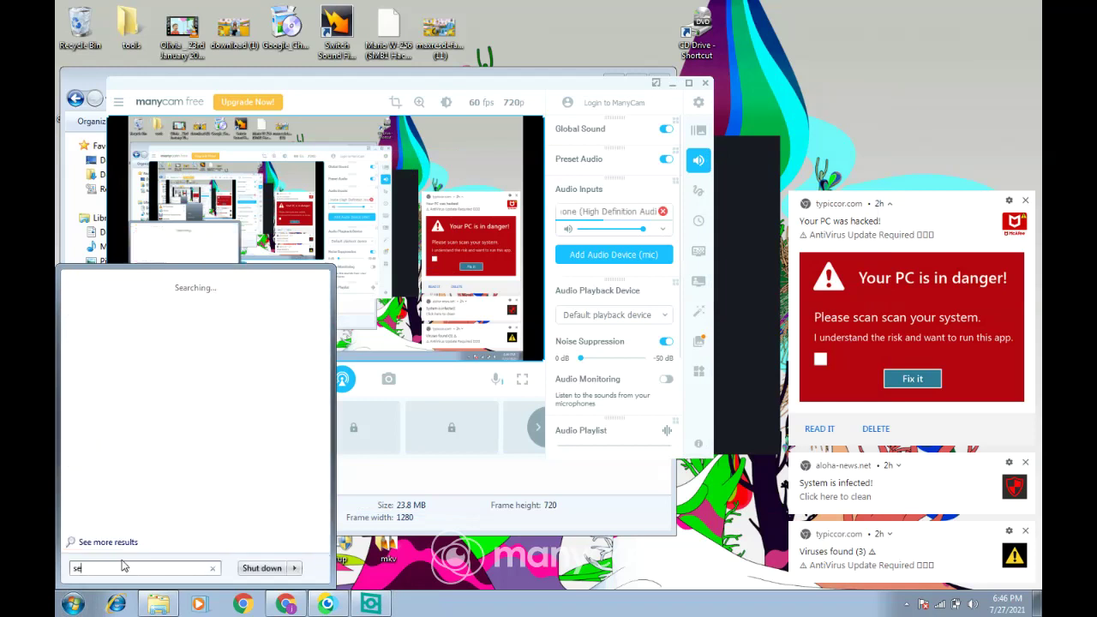
text(r)
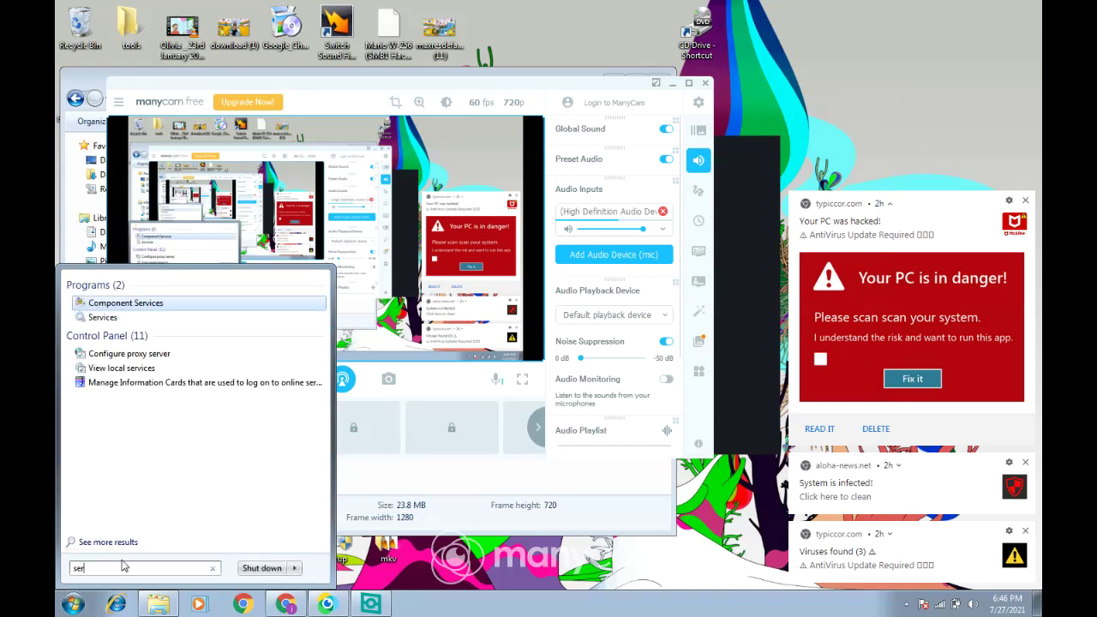
click(103, 317)
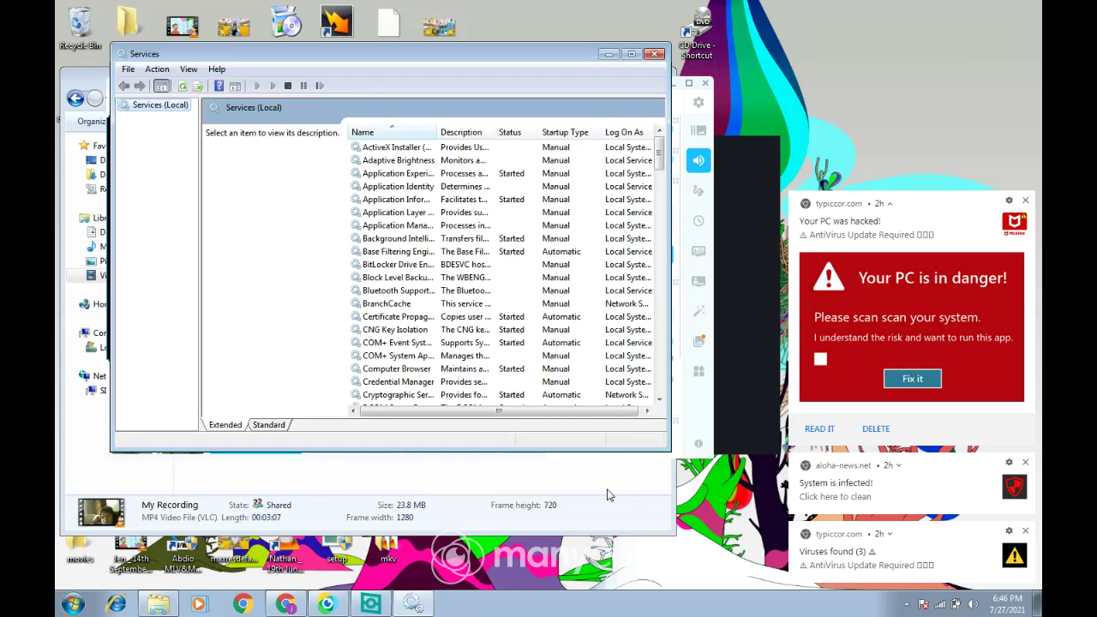
drag(288, 58, 624, 64)
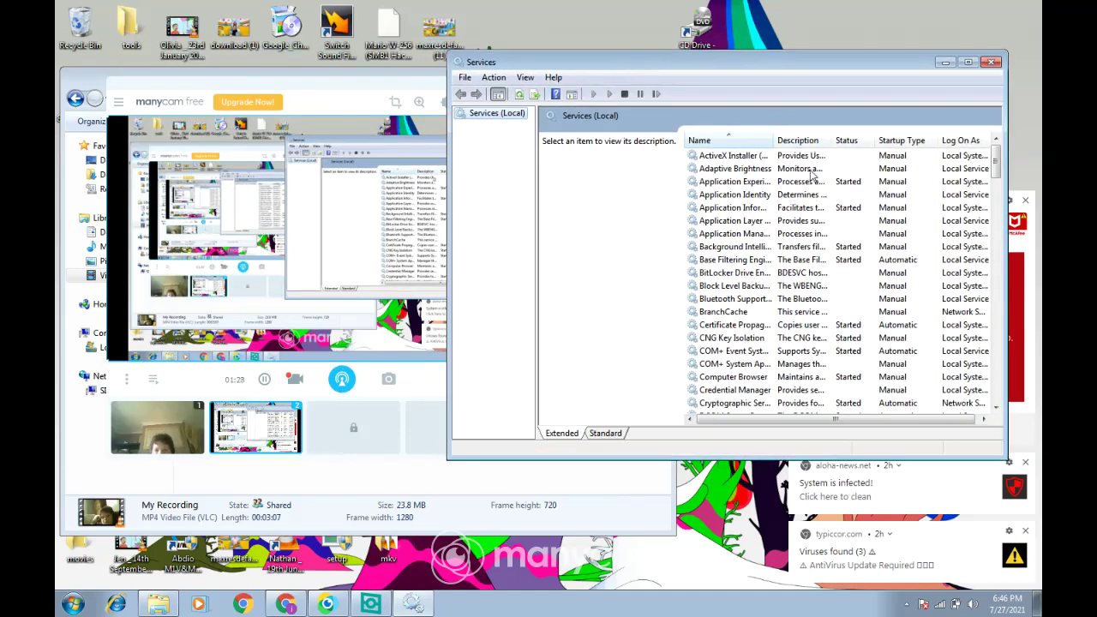
Start the Adaptive Brightness service.
click(817, 169)
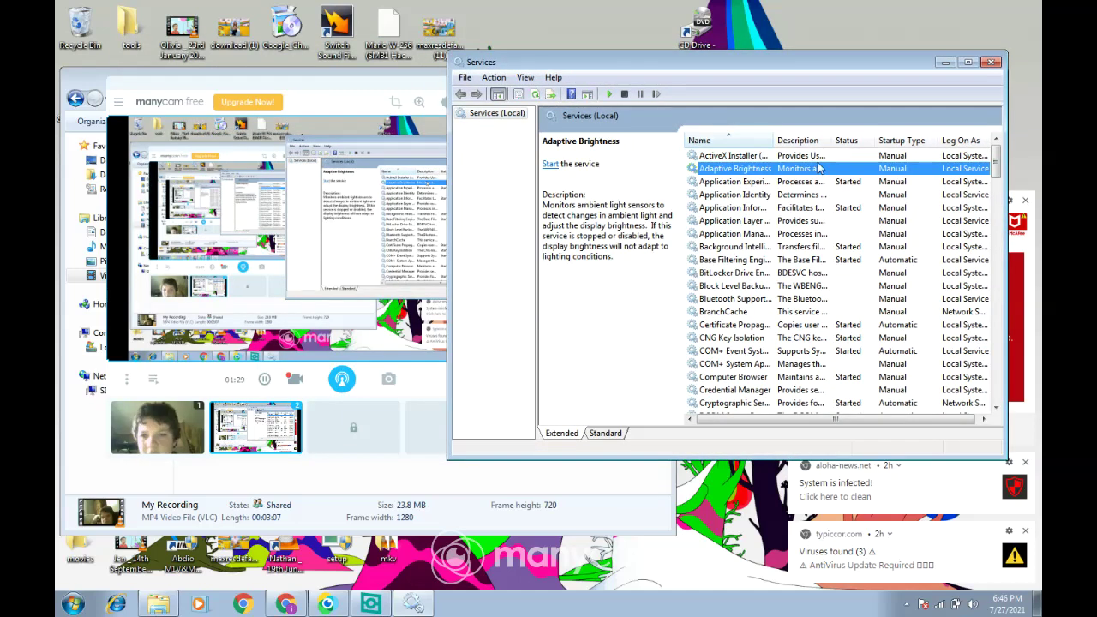
right_click(943, 173)
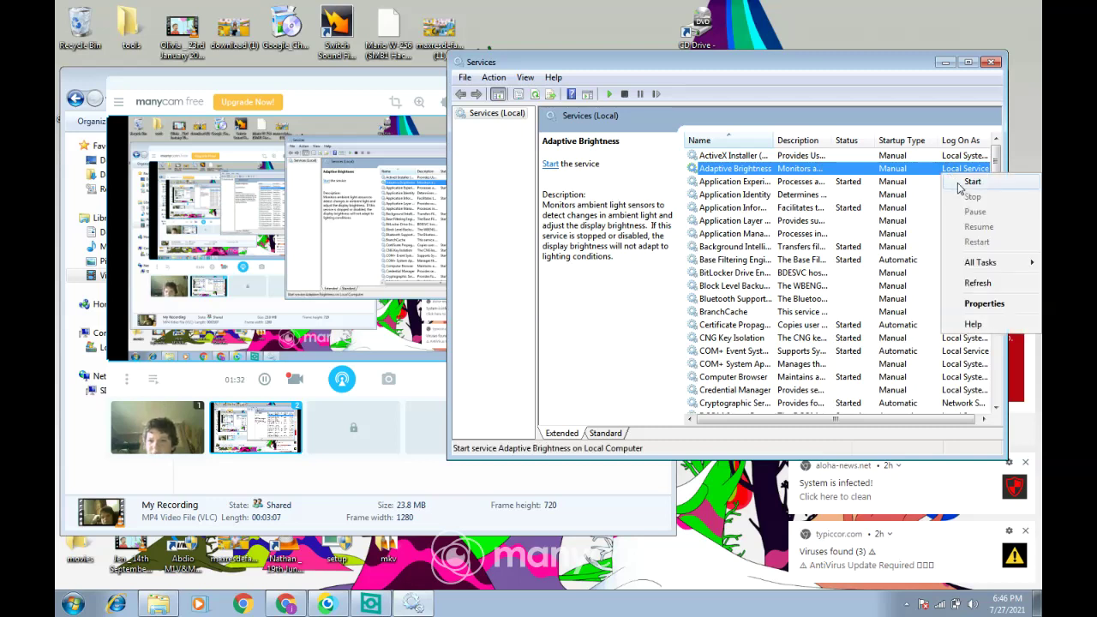
click(960, 183)
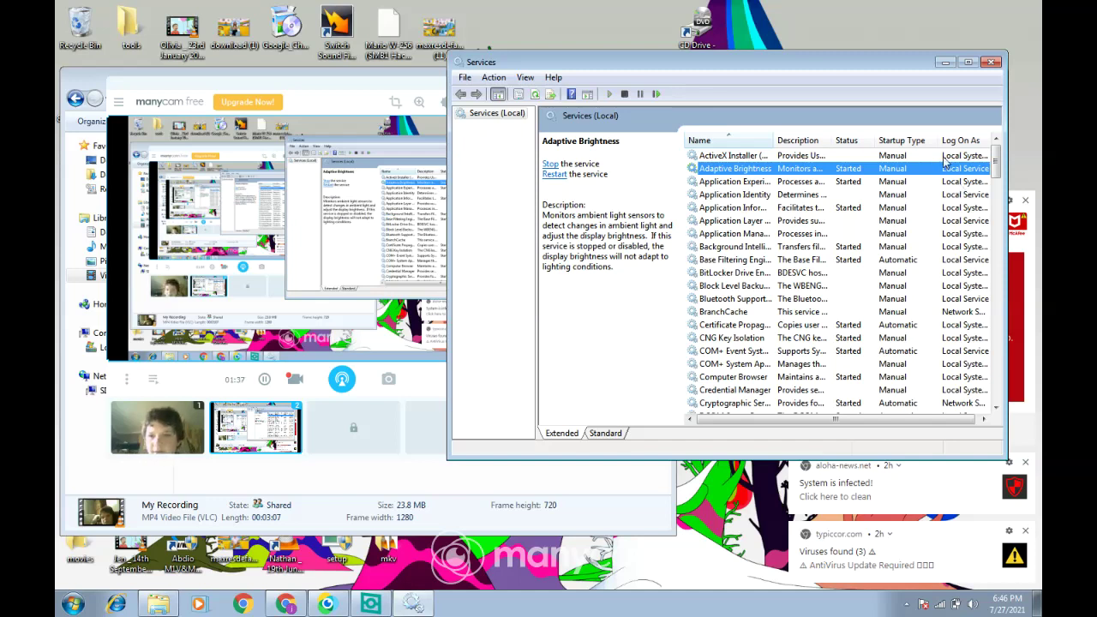
Start the ActiveX Installer (AxInstSV) service and close the Services window.
right_click(943, 157)
click(970, 164)
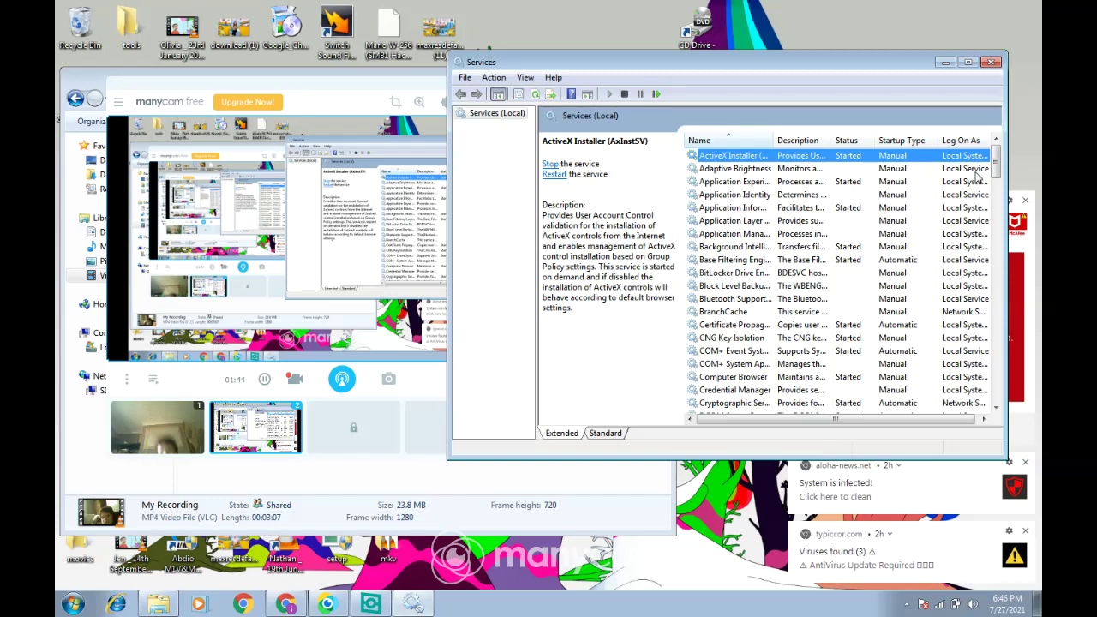
click(861, 365)
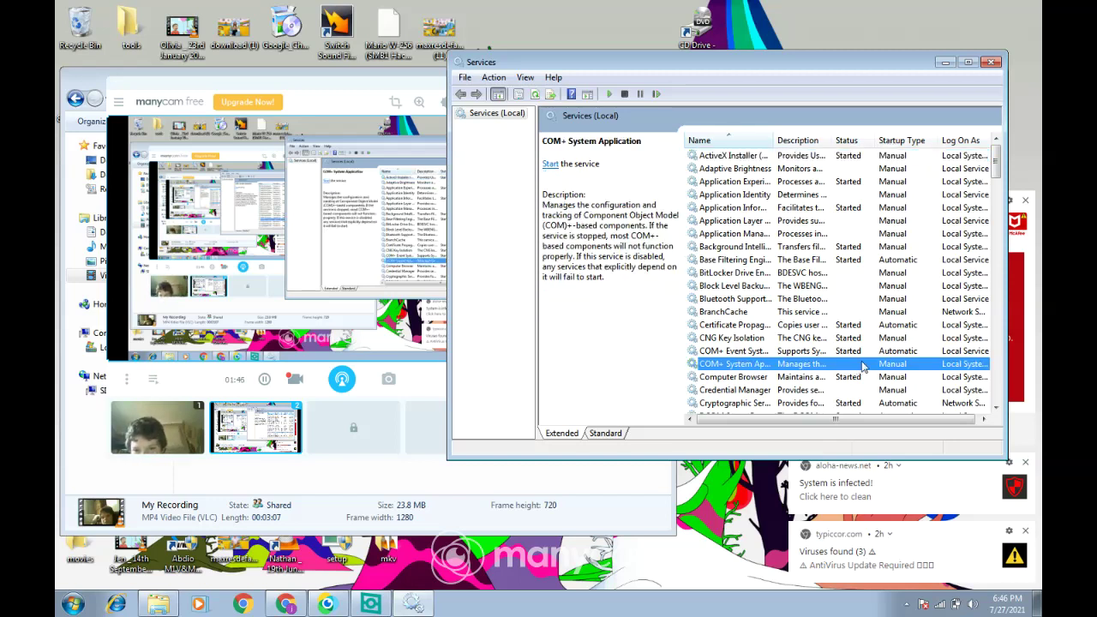
click(991, 62)
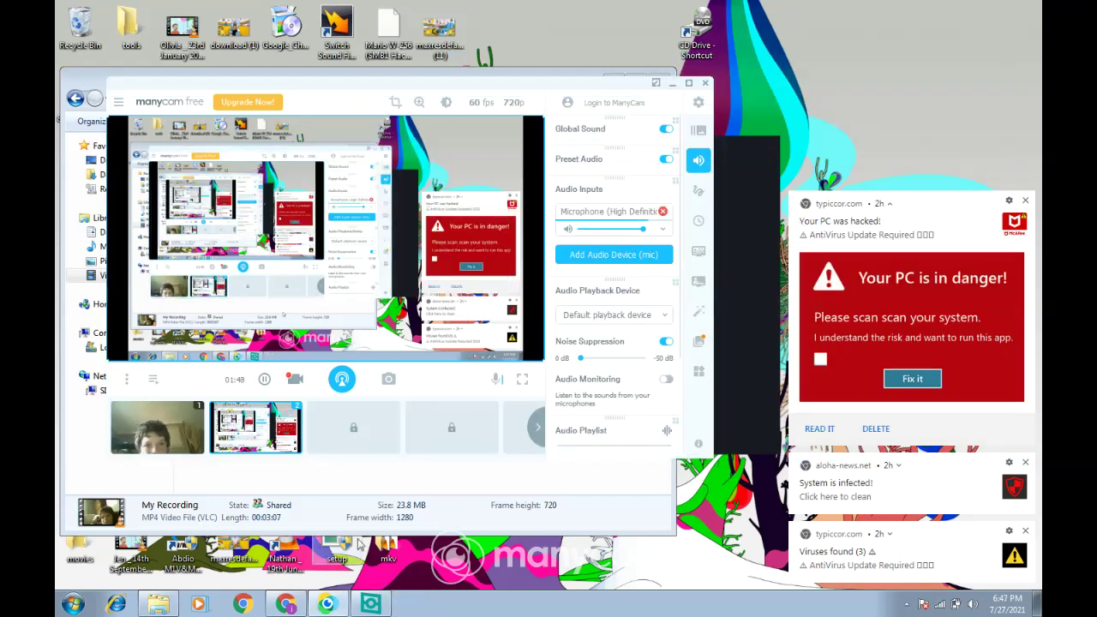
Open cmd as administrator, allowing the elevation request, and run the command "net help".
click(73, 604)
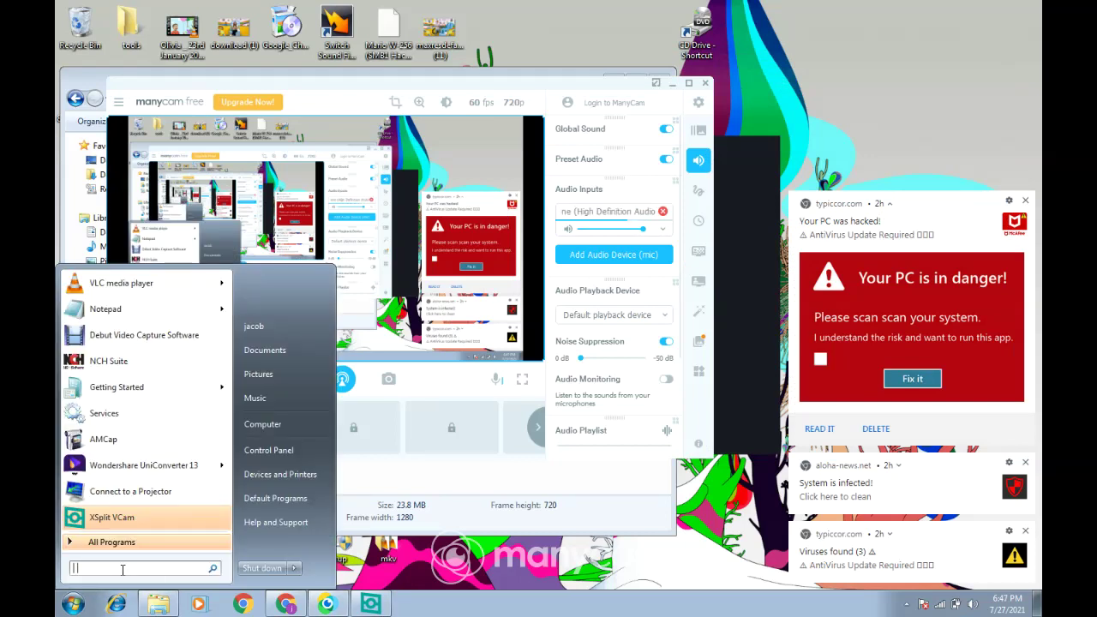
text(cmd)
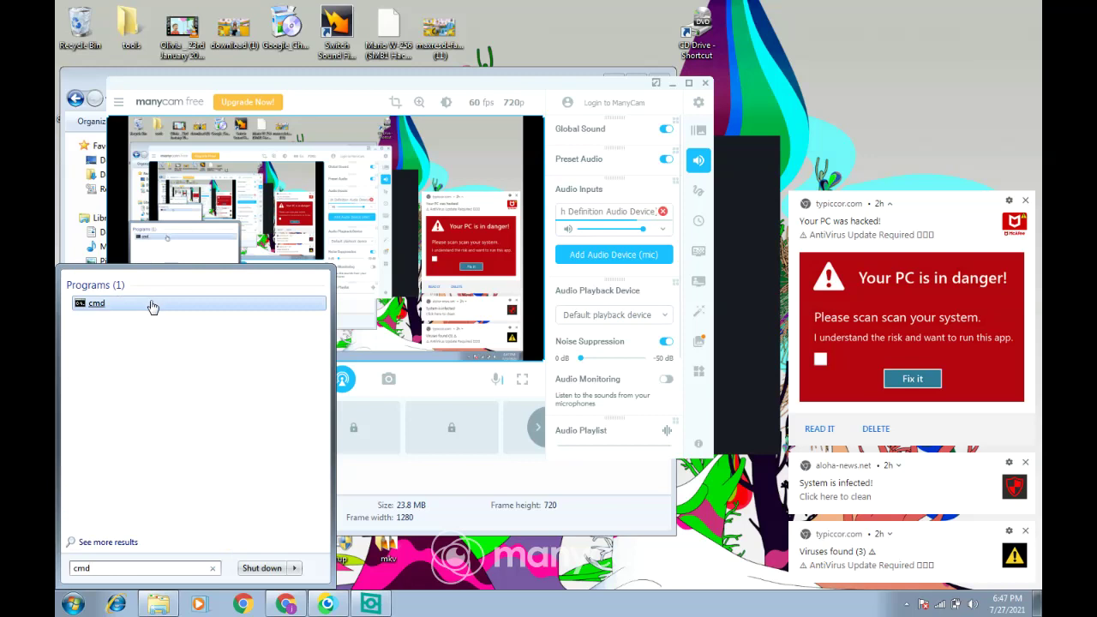
right_click(152, 304)
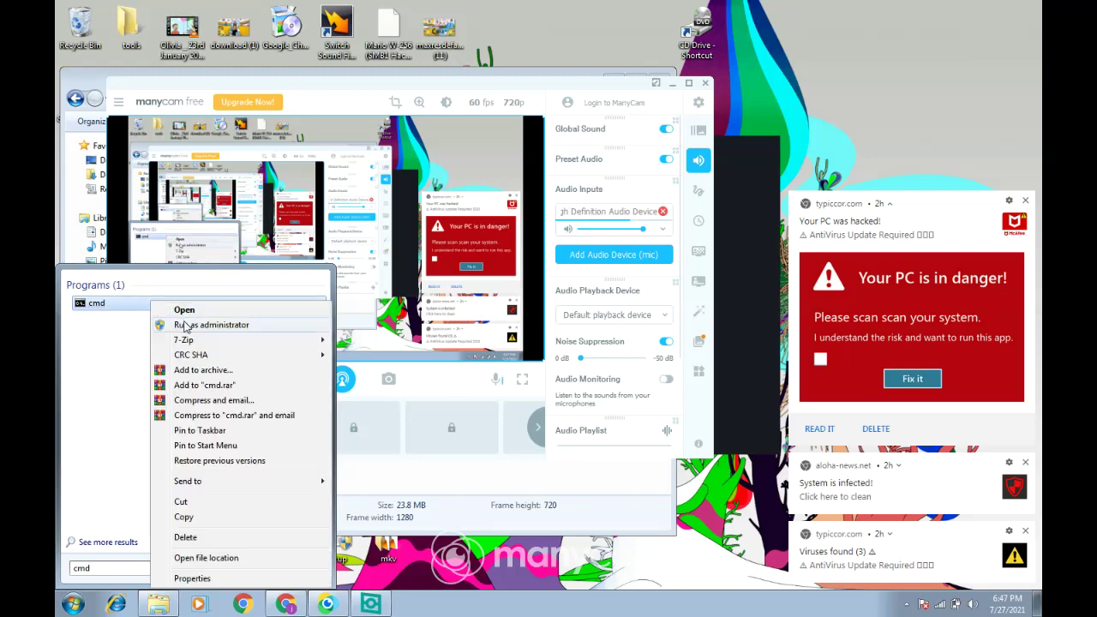
click(184, 325)
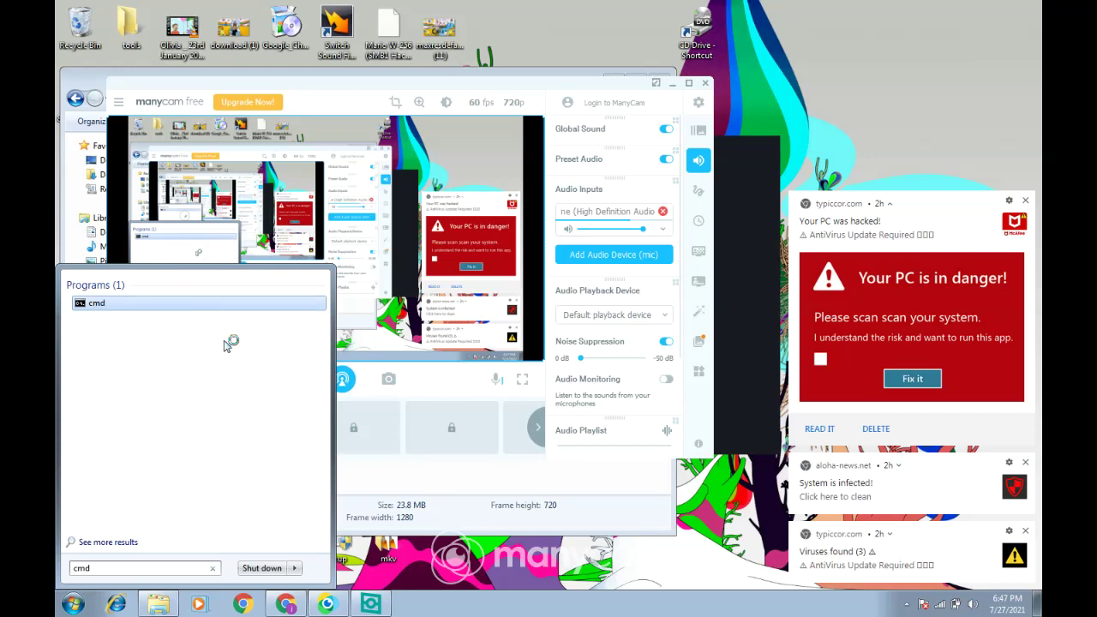
key(alt+y)
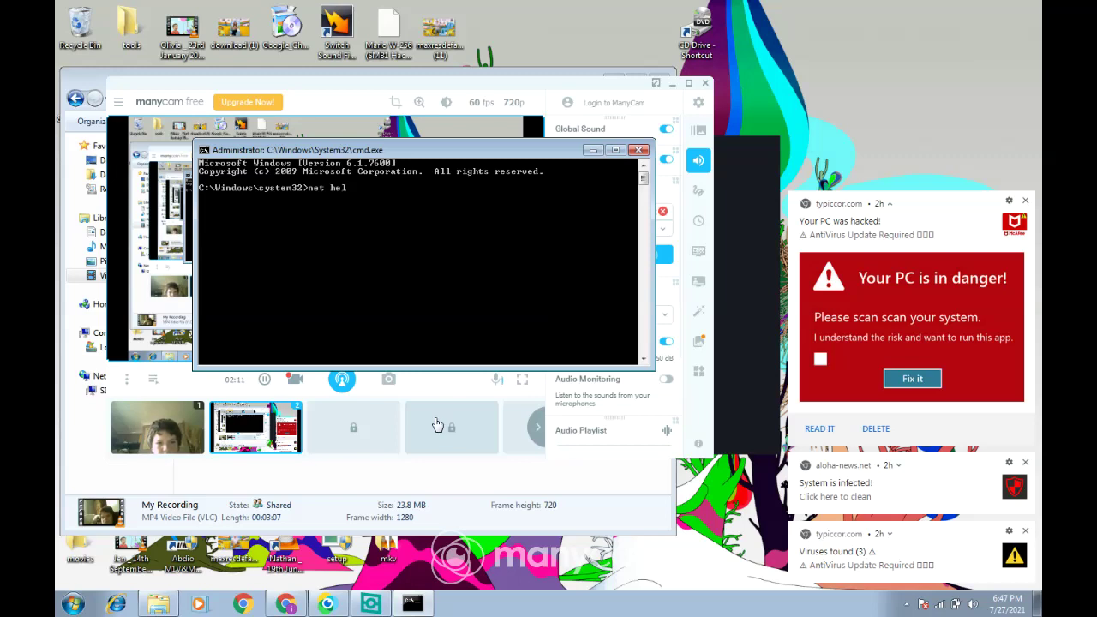
key(Return)
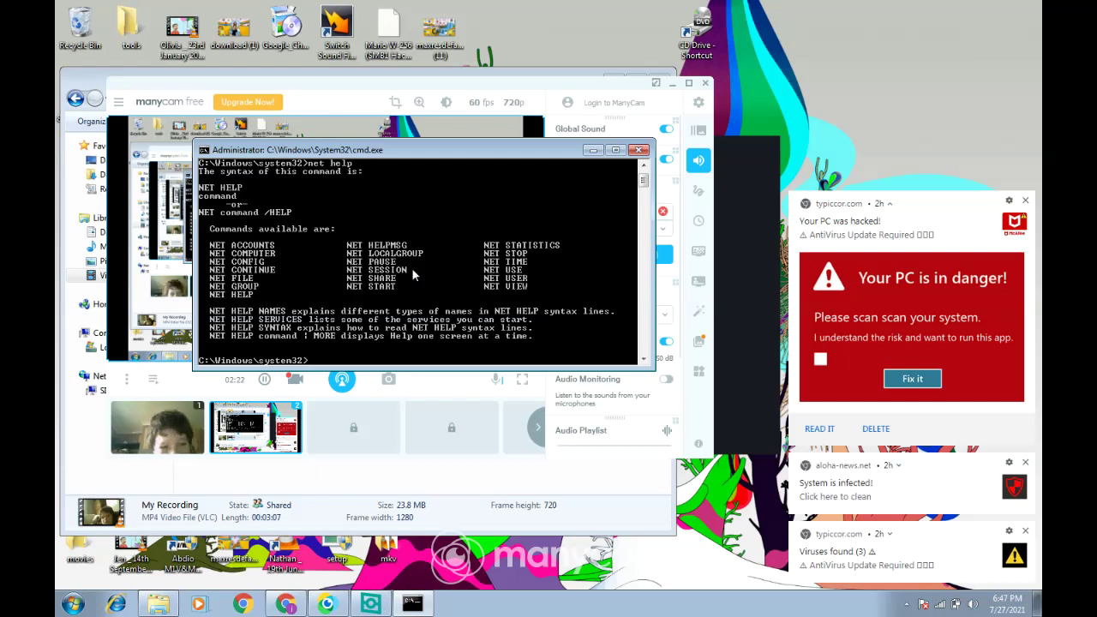
Run the command "net help names", followed by the plain command "net".
text(et)
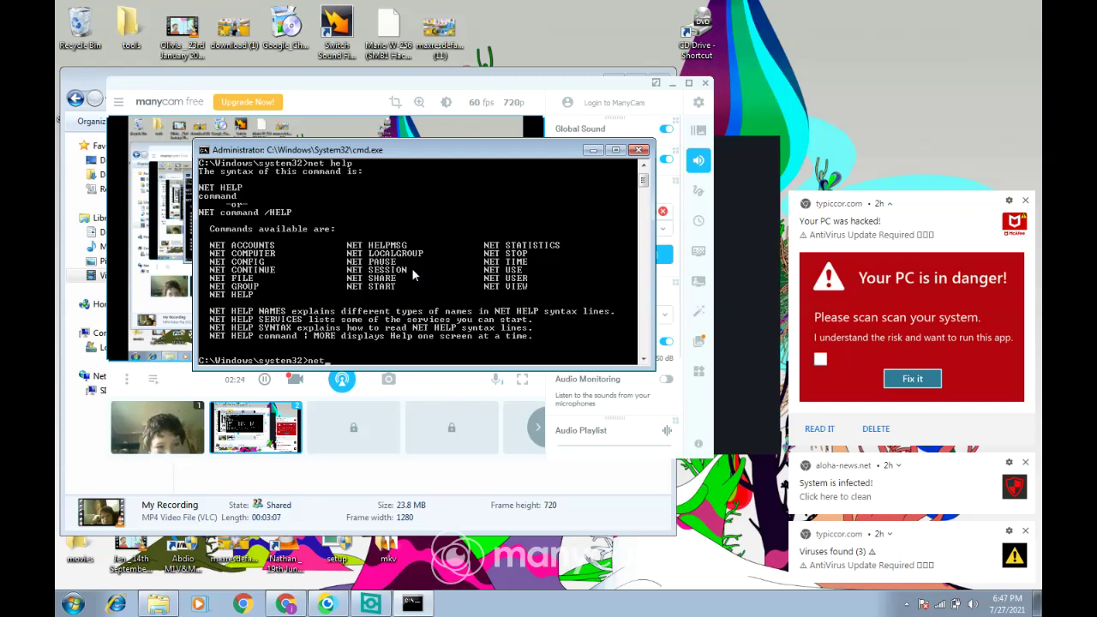
text( help)
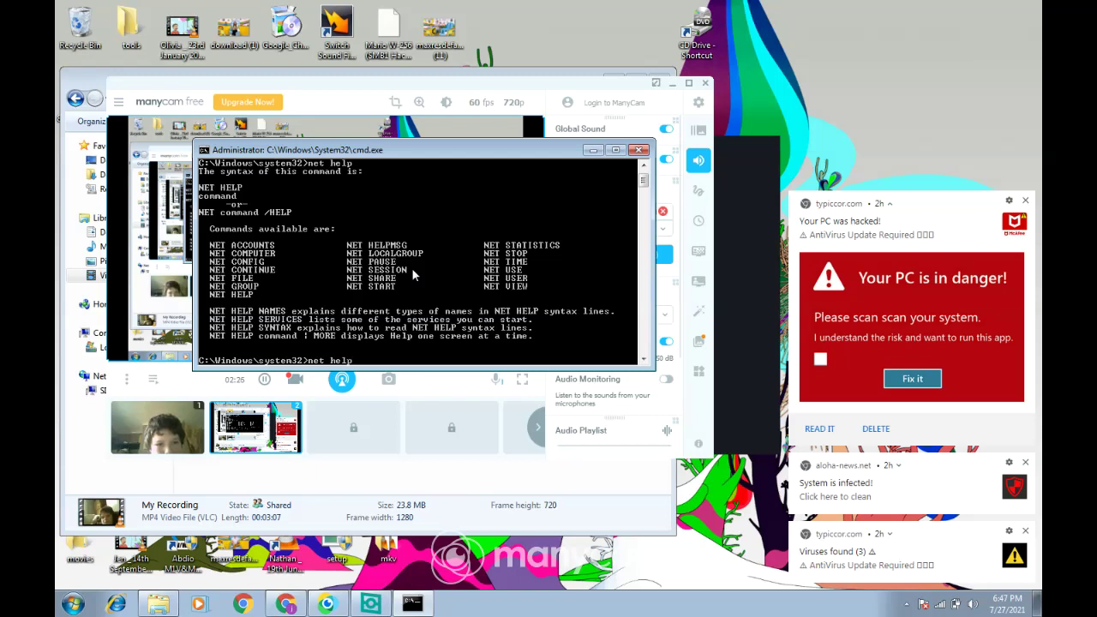
text( names)
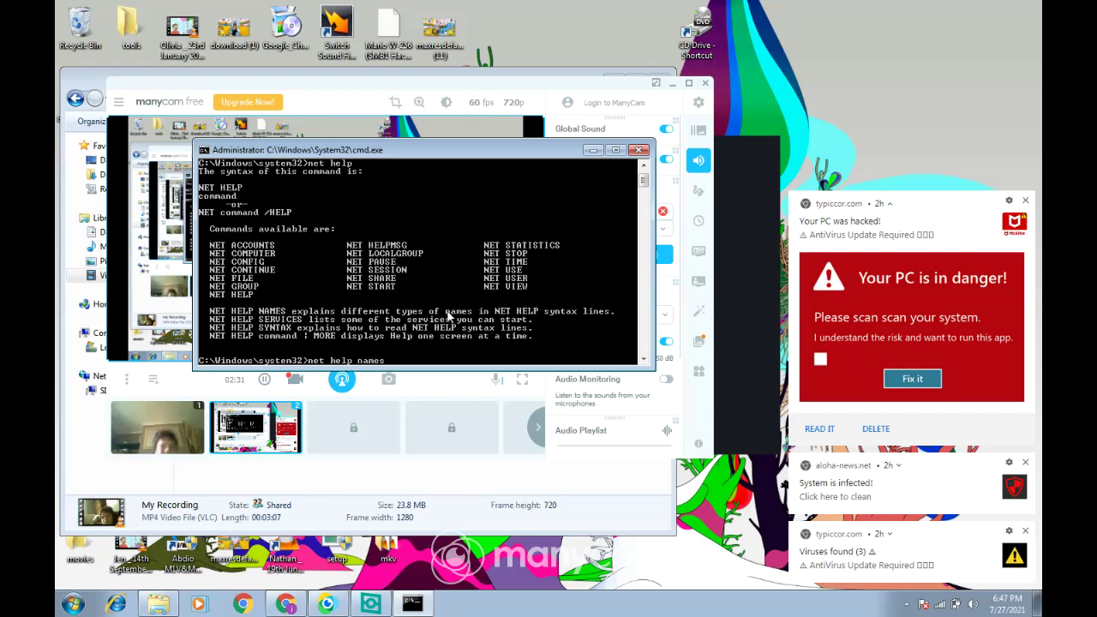
key(Return)
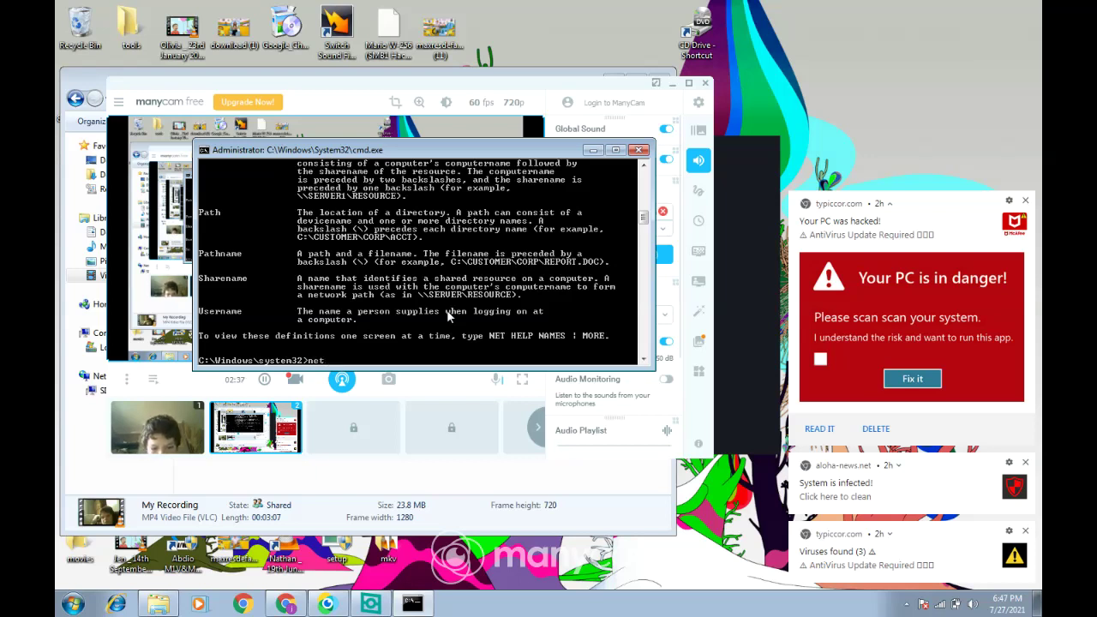
key(Return)
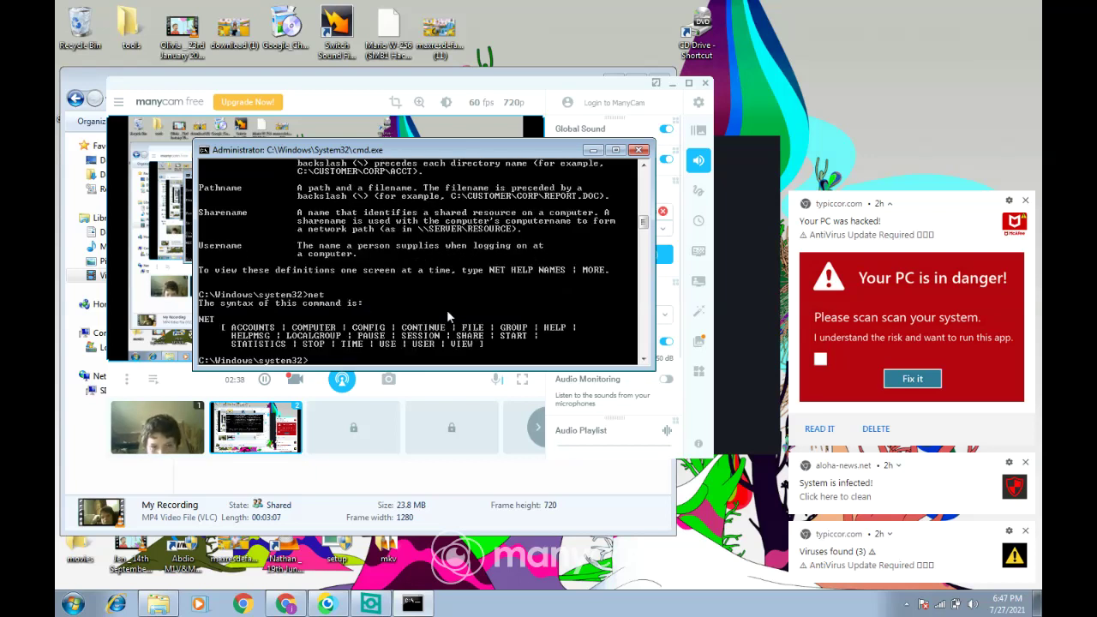
List the started services with "net start" and close the Command Prompt with "exit".
text(net)
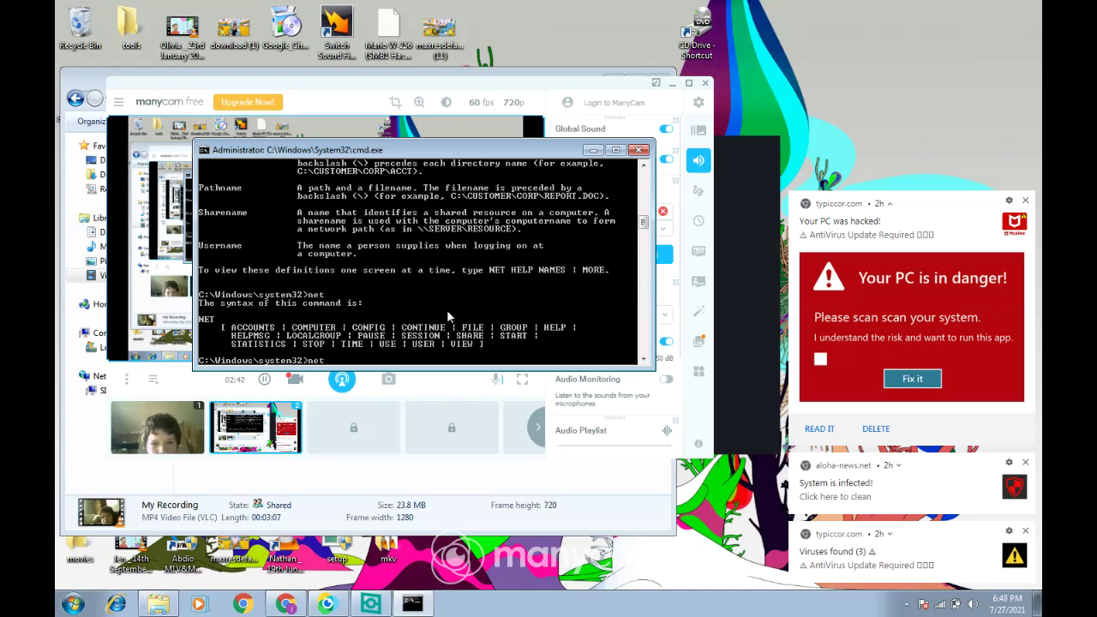
text( star)
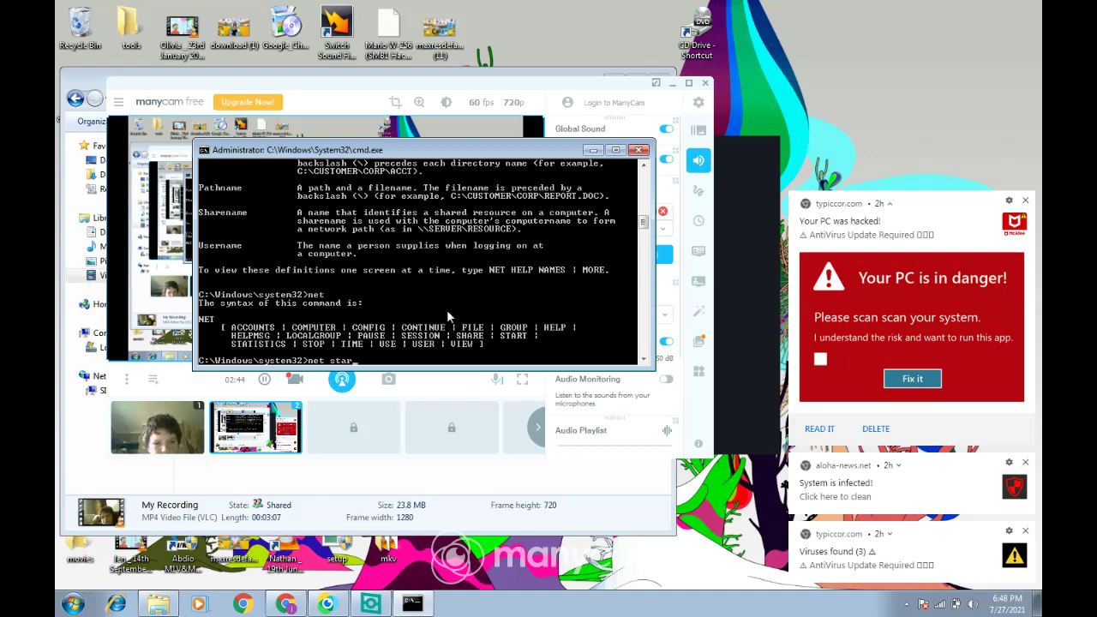
text(t)
key(Return)
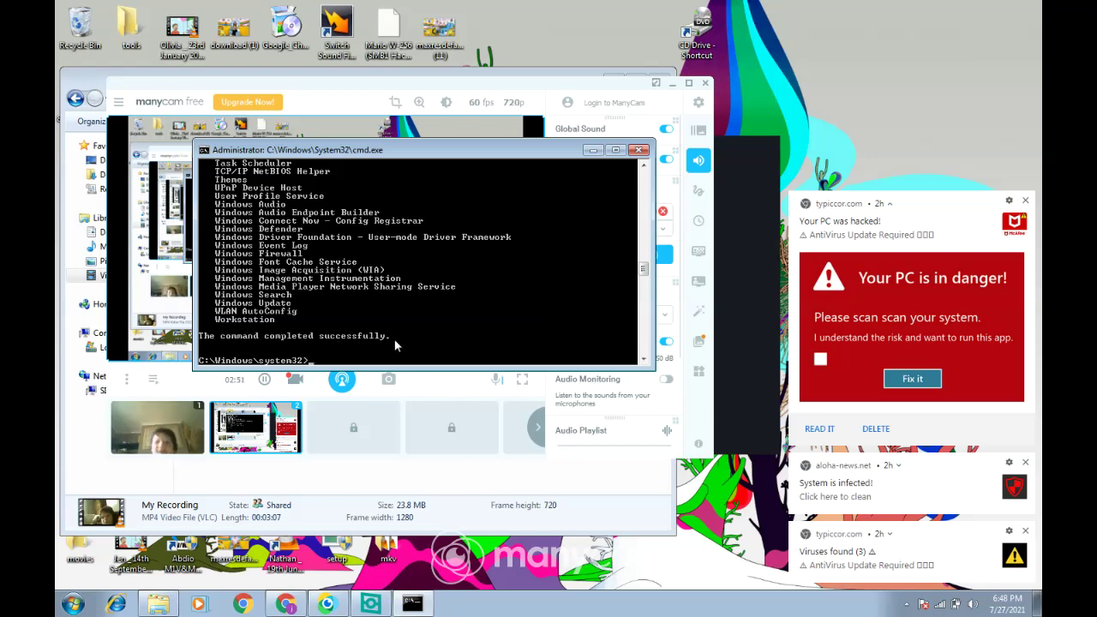
text(exit)
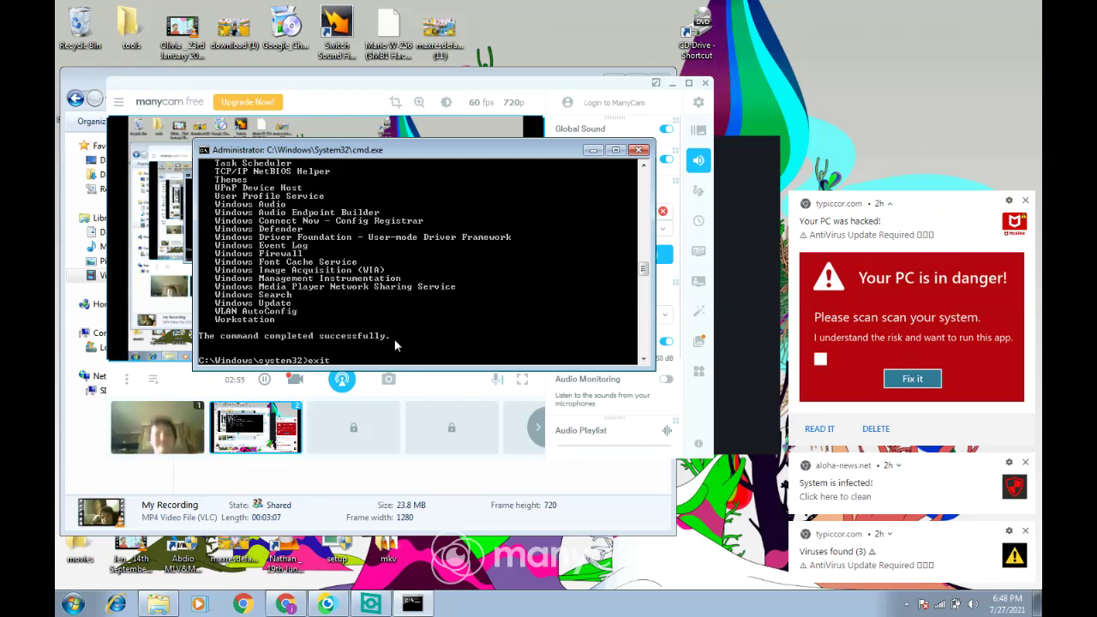
key(Return)
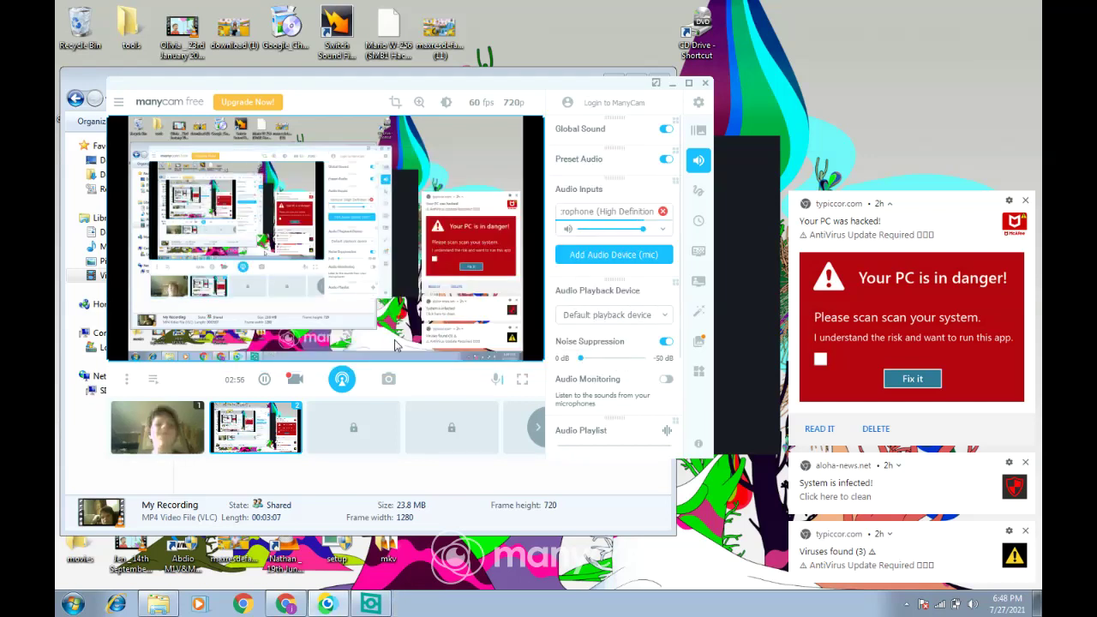
Try to open the Computer Management console.
click(57, 610)
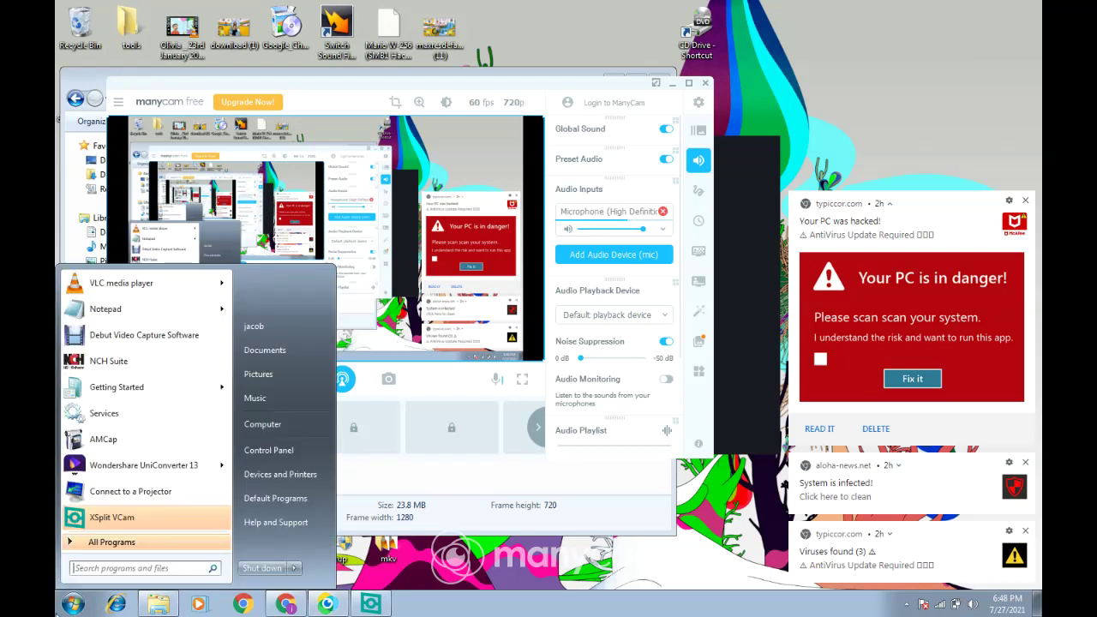
click(101, 542)
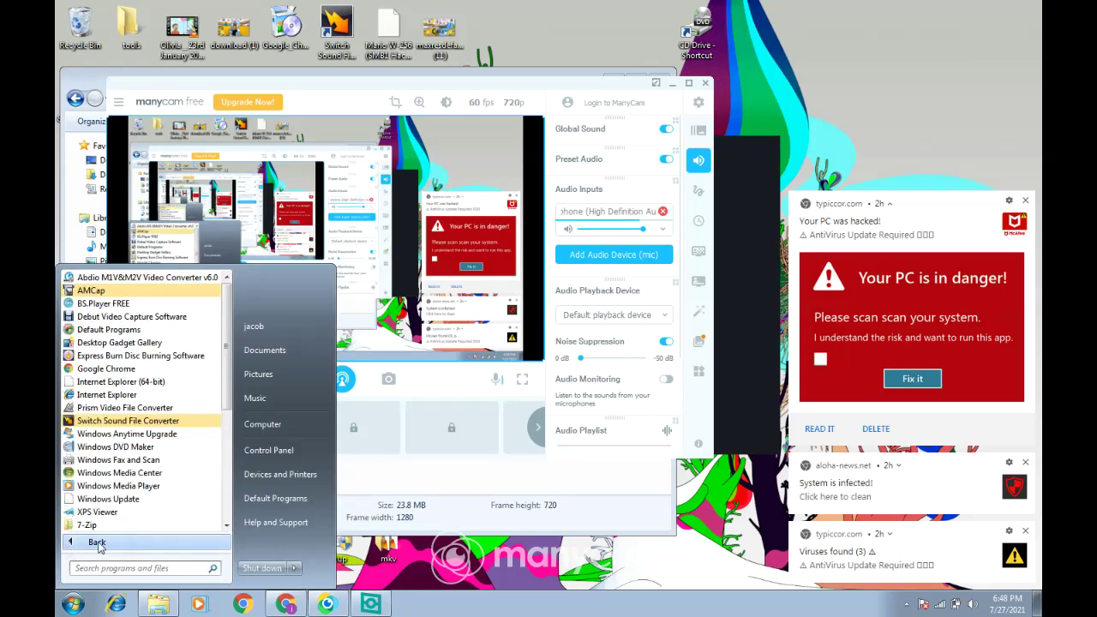
click(122, 541)
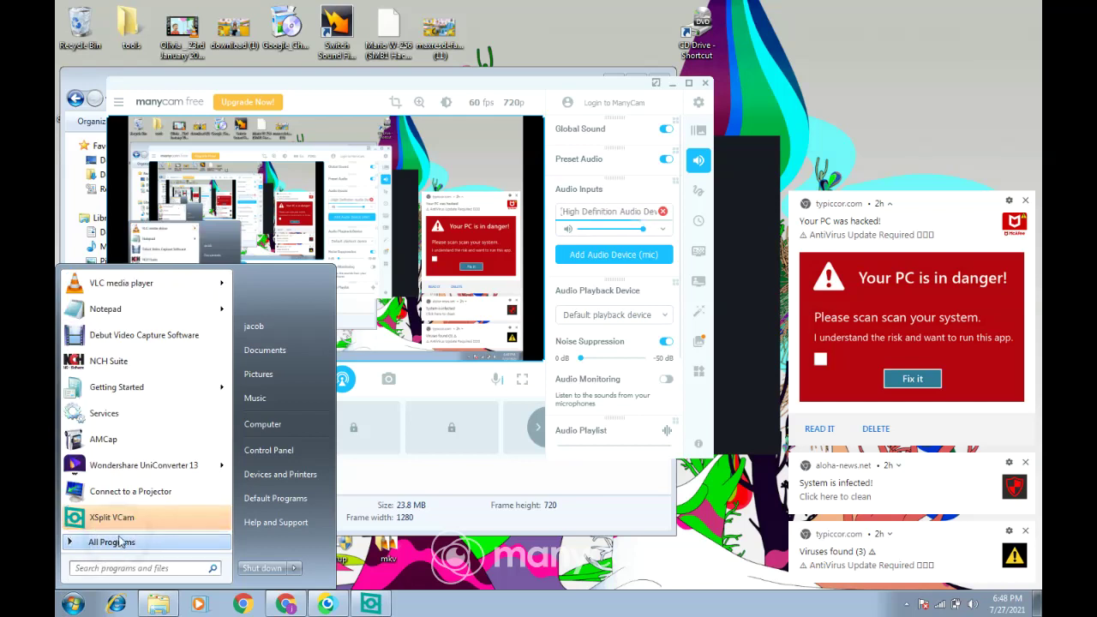
right_click(295, 436)
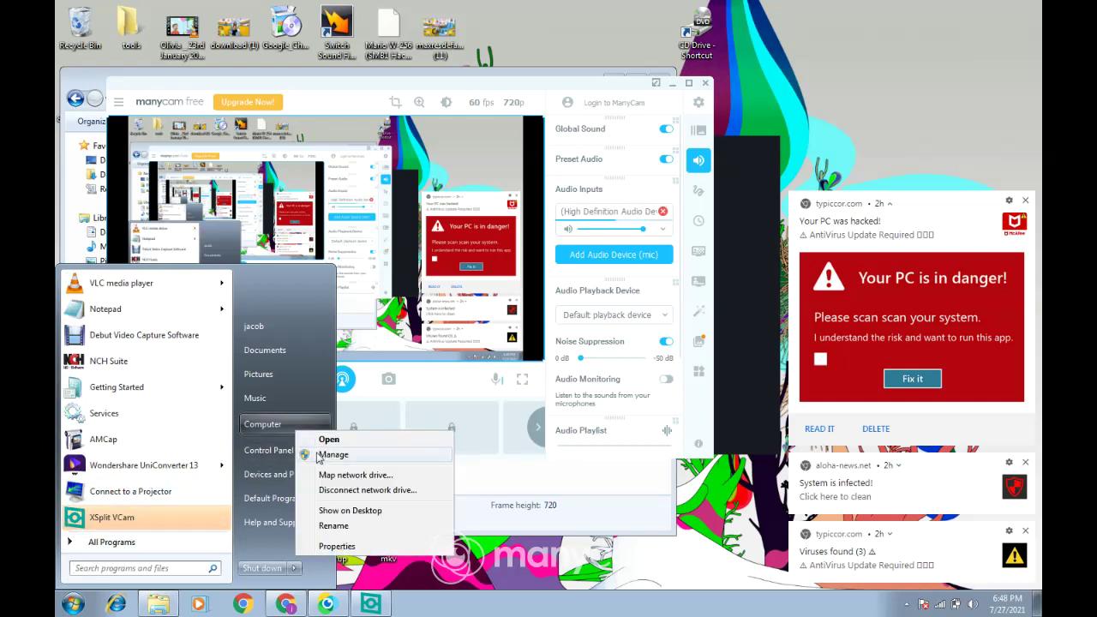
click(318, 455)
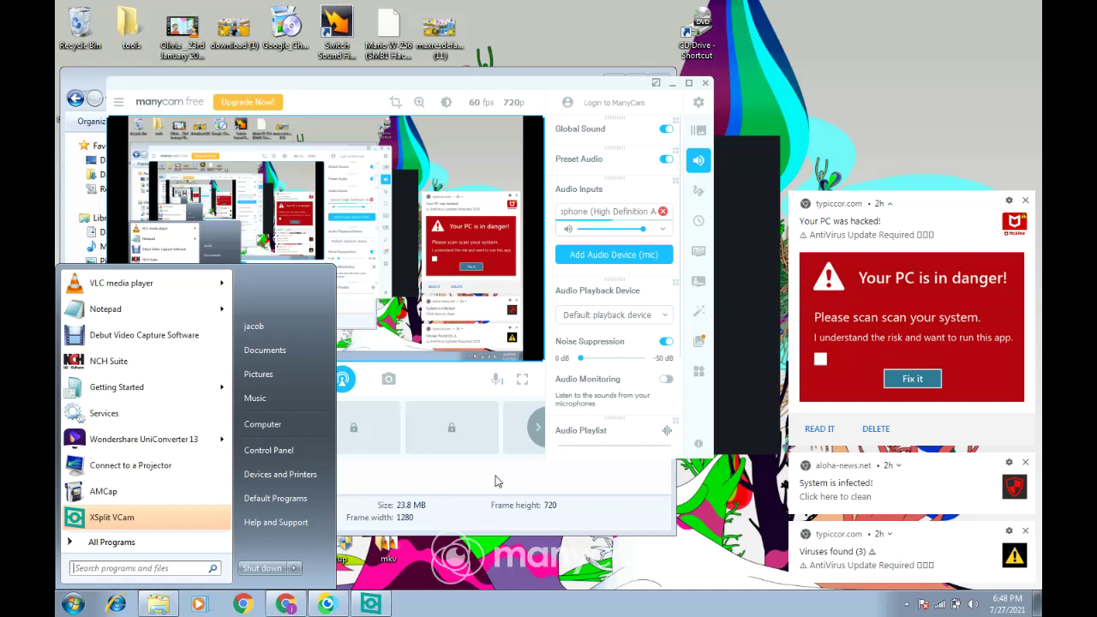
click(494, 481)
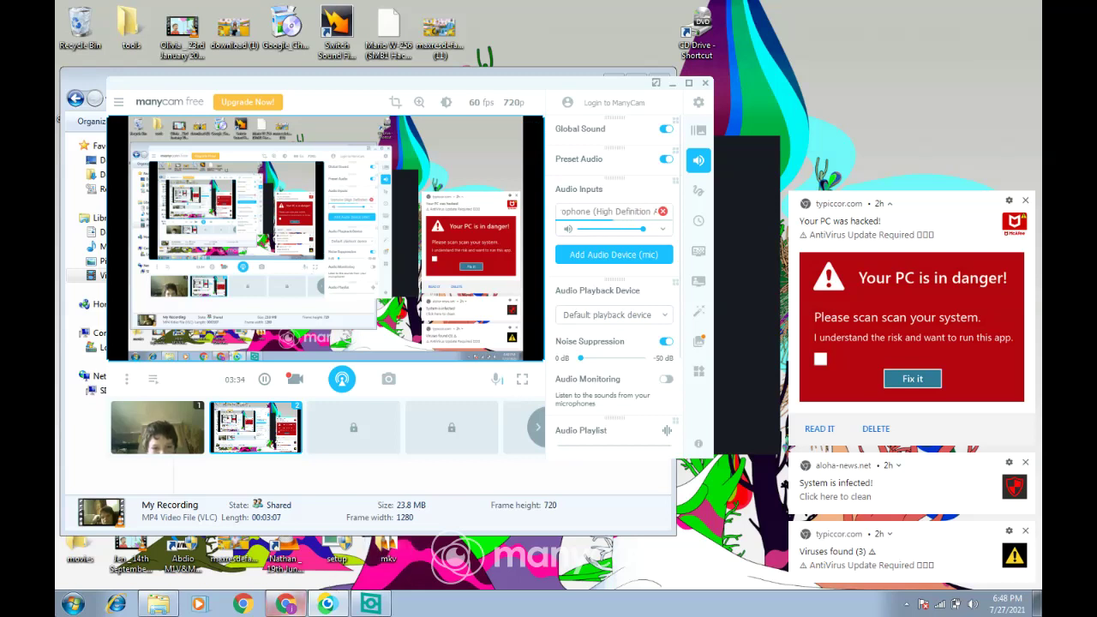
Open Computer Management and display Device Manager under System Tools.
key(super)
right_click(282, 425)
click(298, 450)
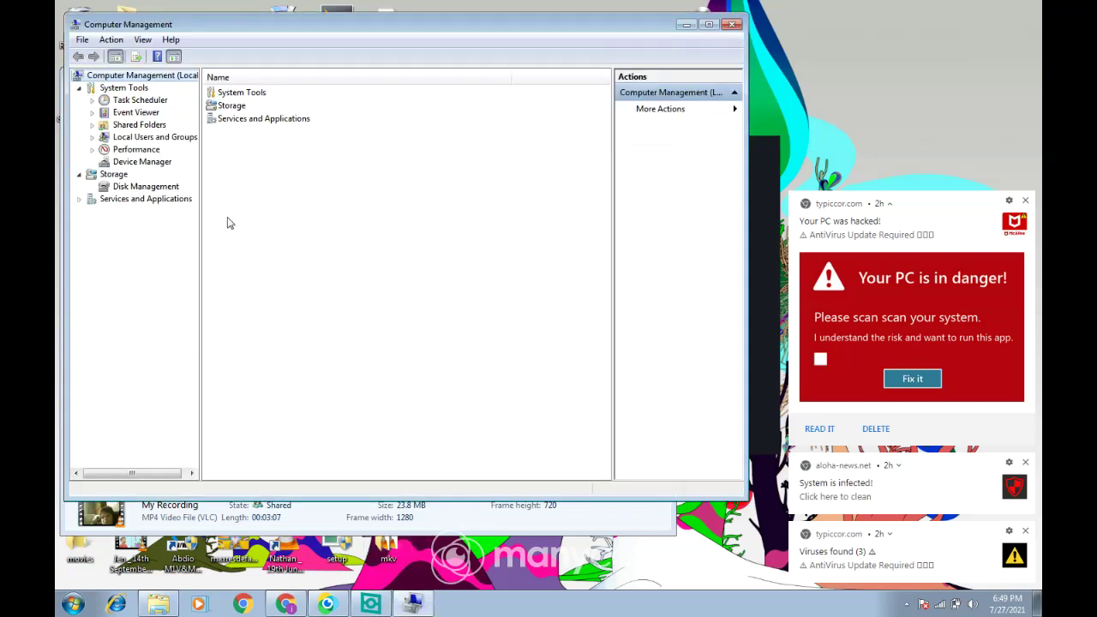
click(136, 164)
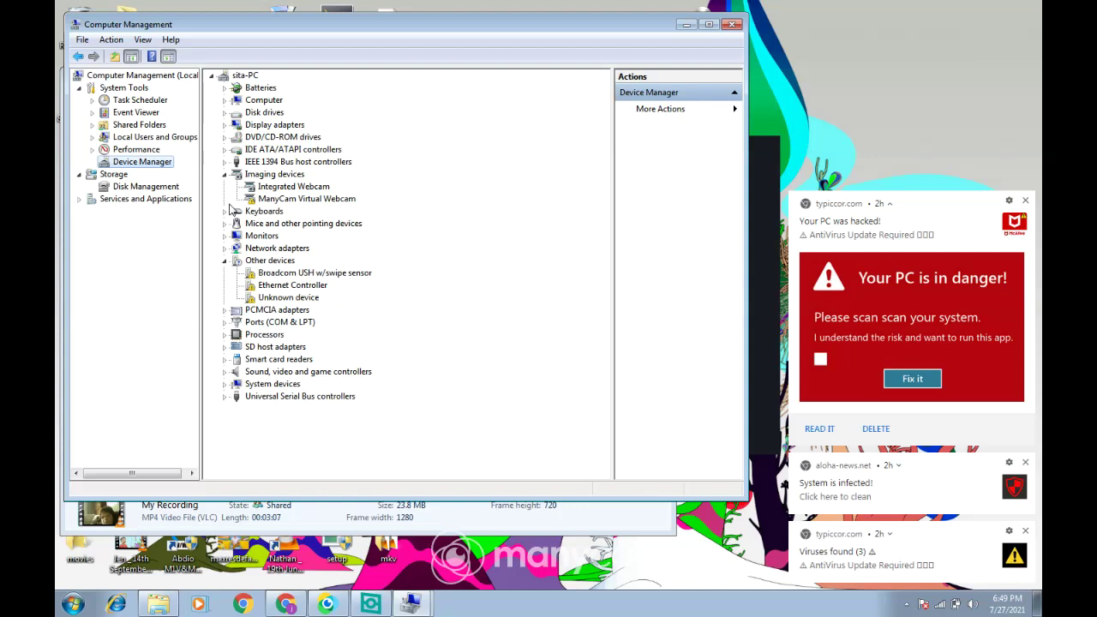
Uninstall the Ethernet Controller listed under Other devices and confirm the removal.
click(279, 286)
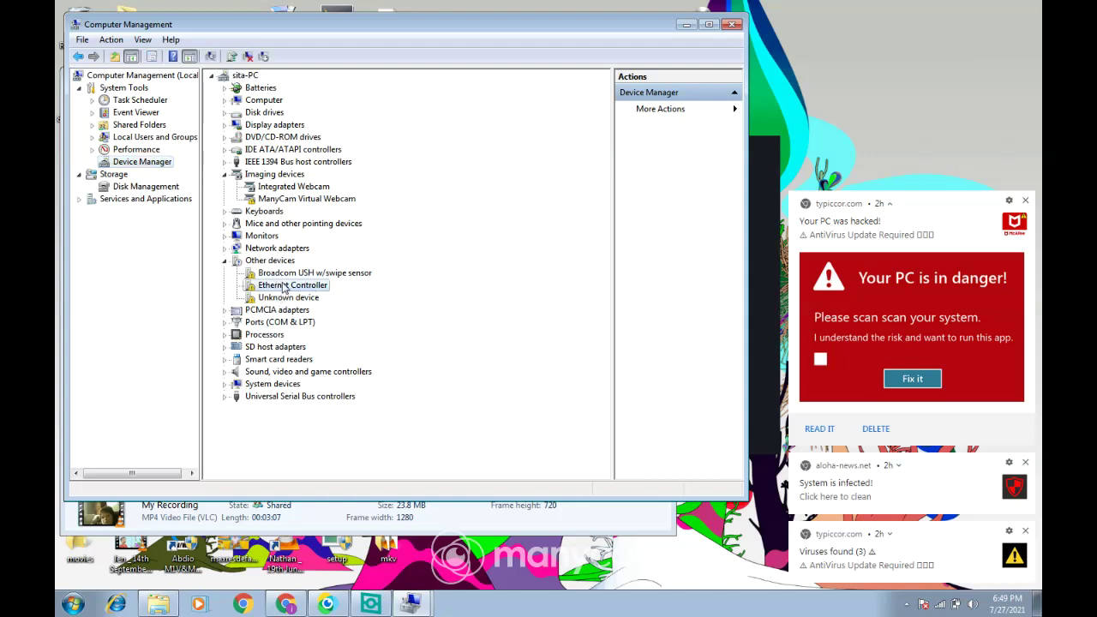
right_click(285, 287)
click(322, 322)
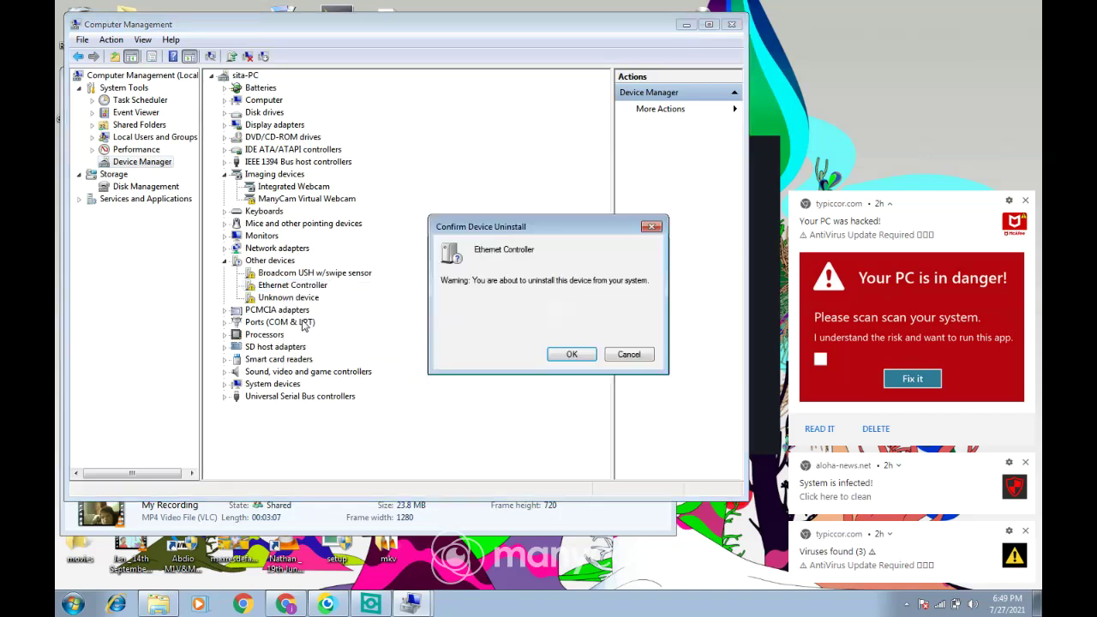
click(571, 353)
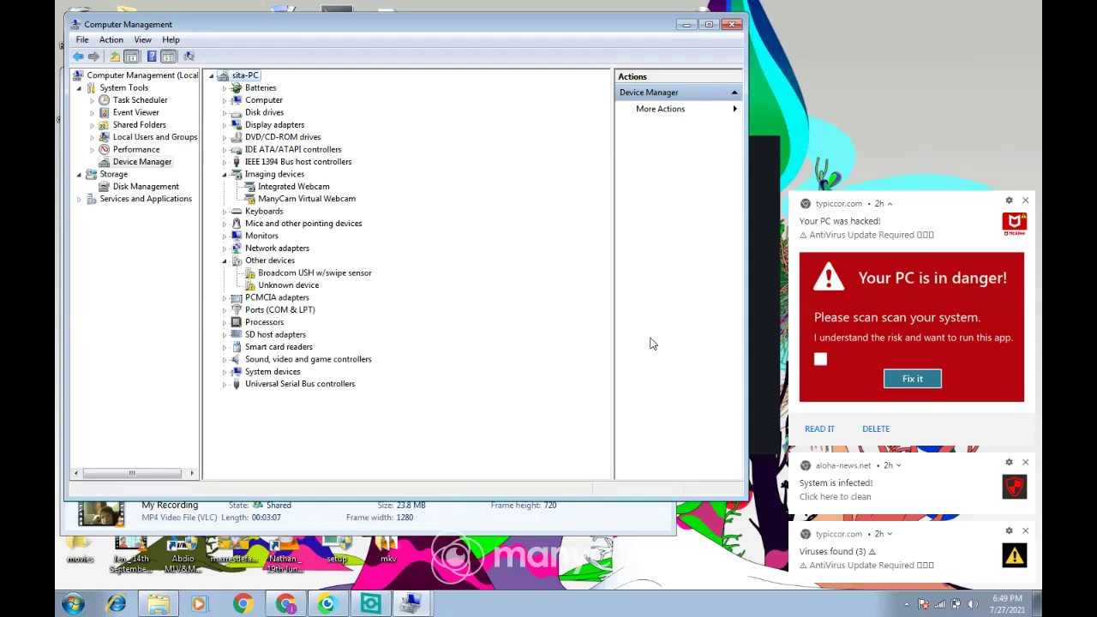
Uninstall the Broadcom USH w/swipe sensor device under Other devices and confirm the removal.
click(338, 274)
right_click(327, 272)
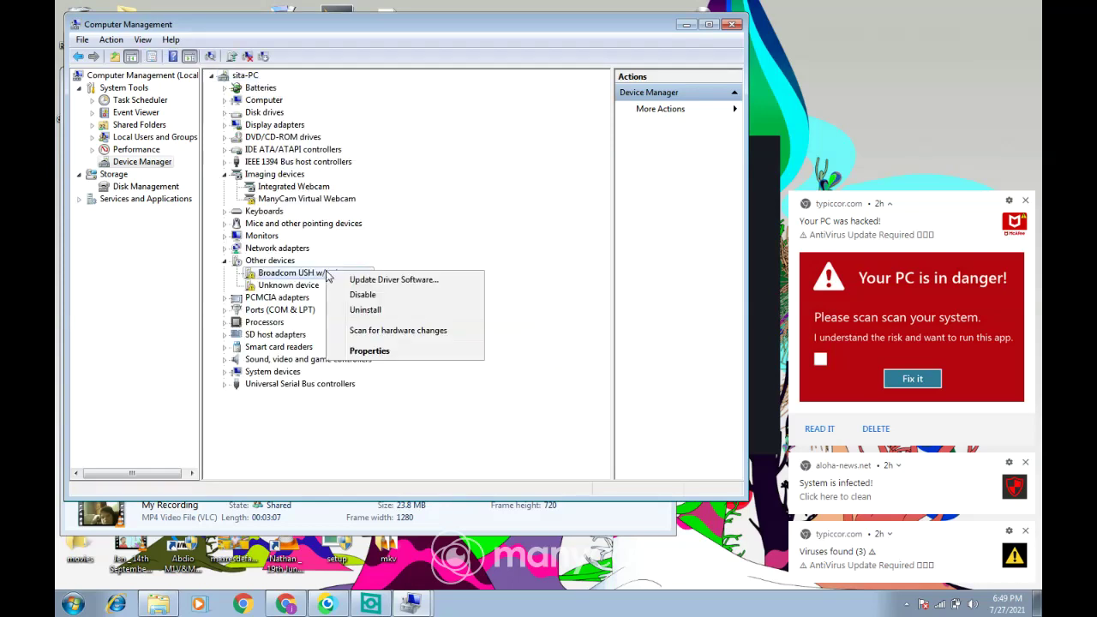
click(360, 311)
click(570, 353)
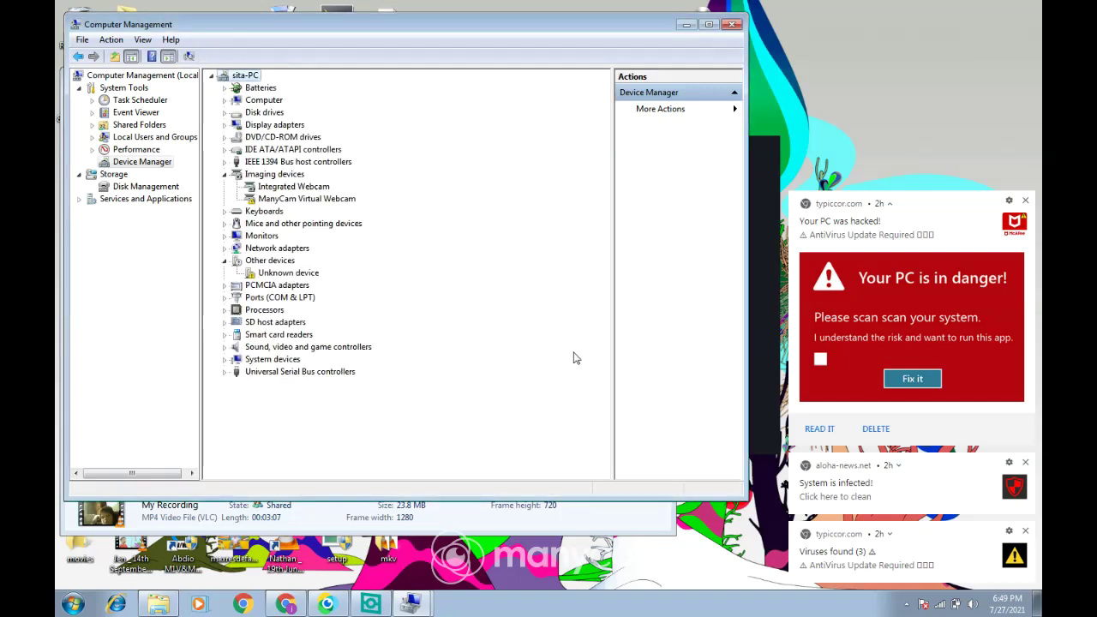
Uninstall the Unknown device under Other devices and close the Computer Management window.
click(298, 273)
right_click(304, 274)
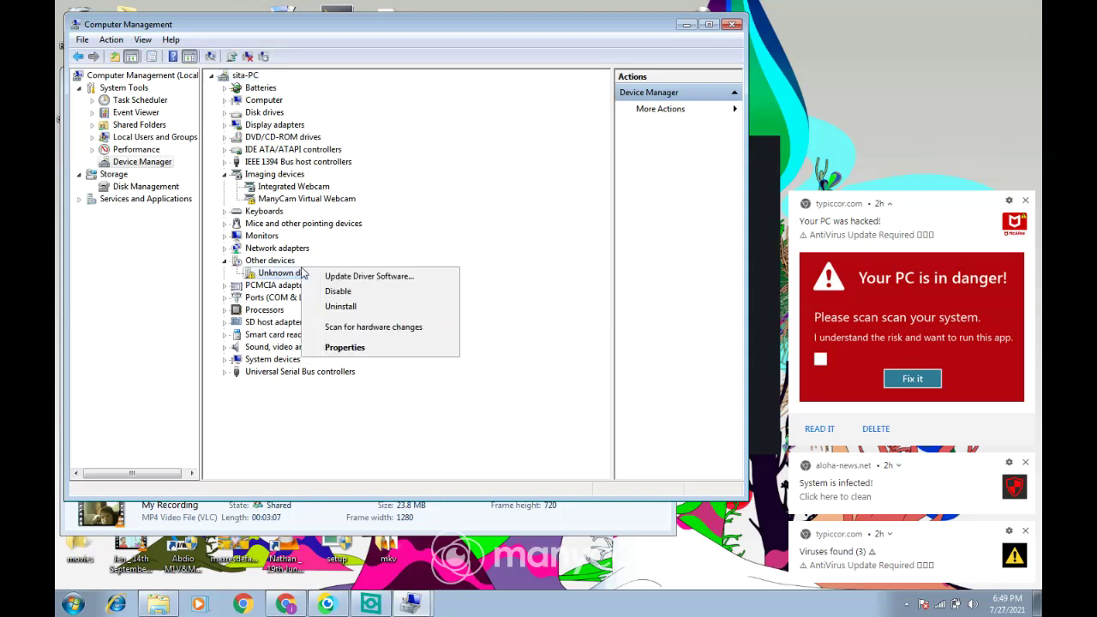
click(334, 308)
click(572, 355)
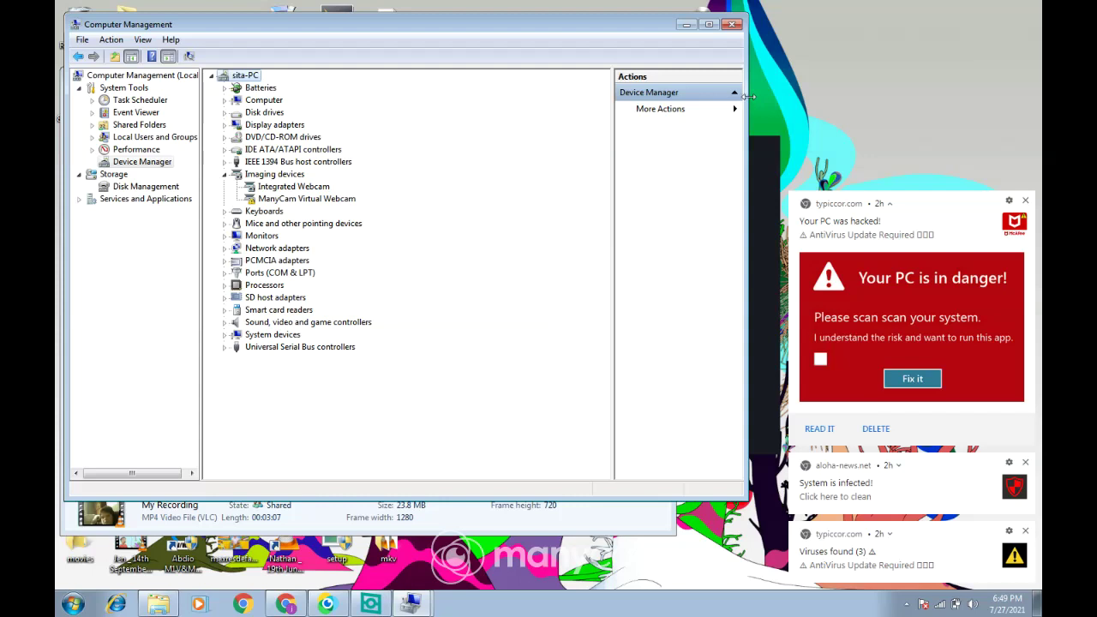
click(732, 24)
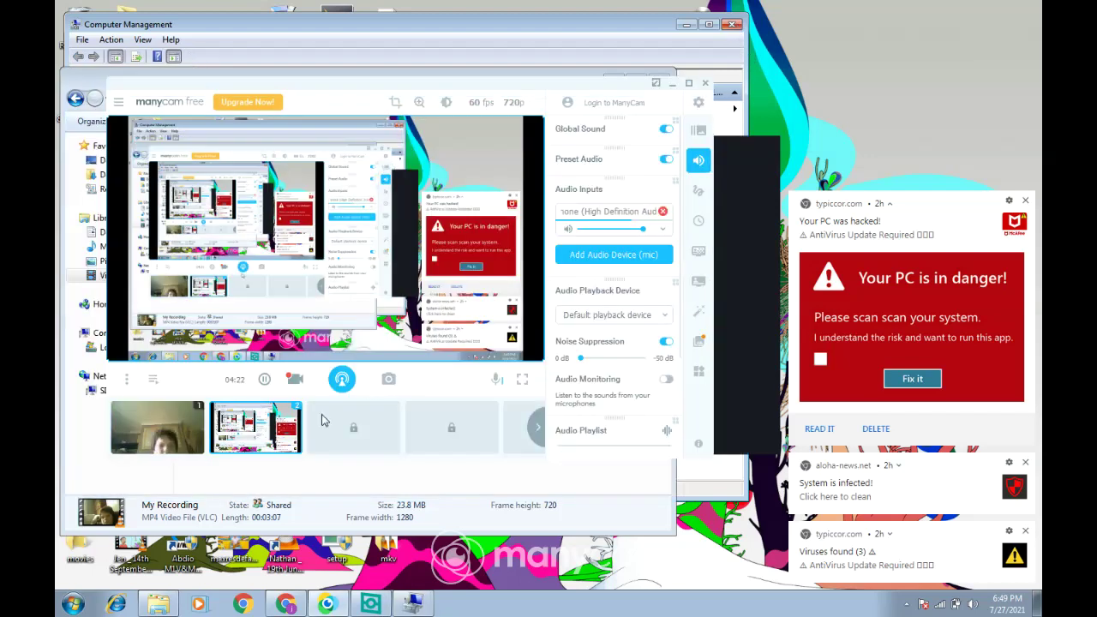
Open Control Panel and go to the System and Security category of Troubleshooting.
key(super)
click(250, 451)
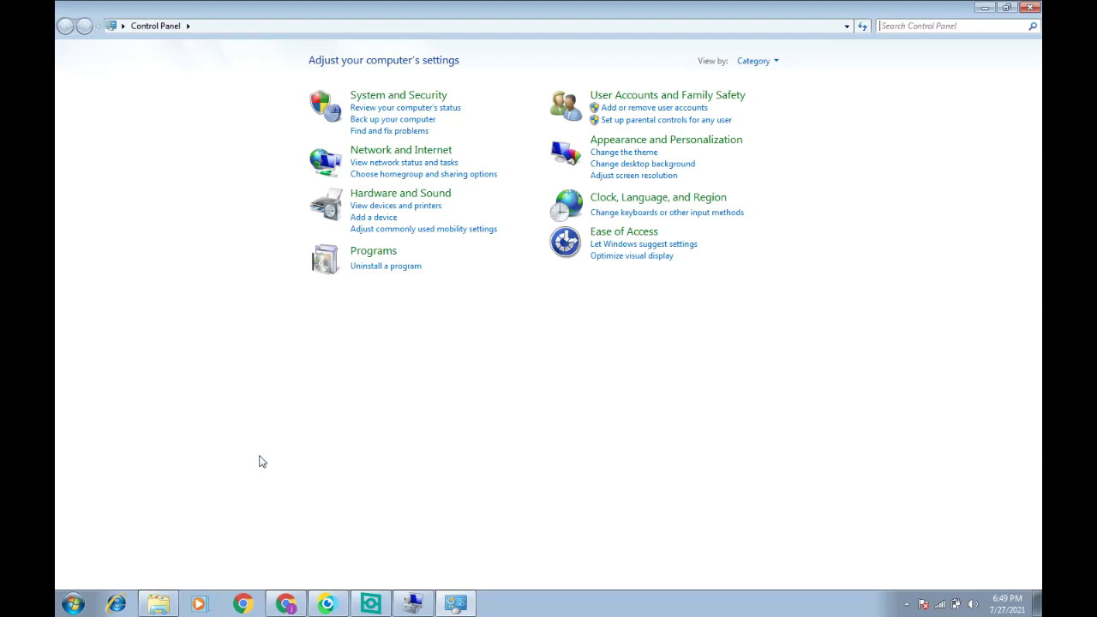
click(402, 133)
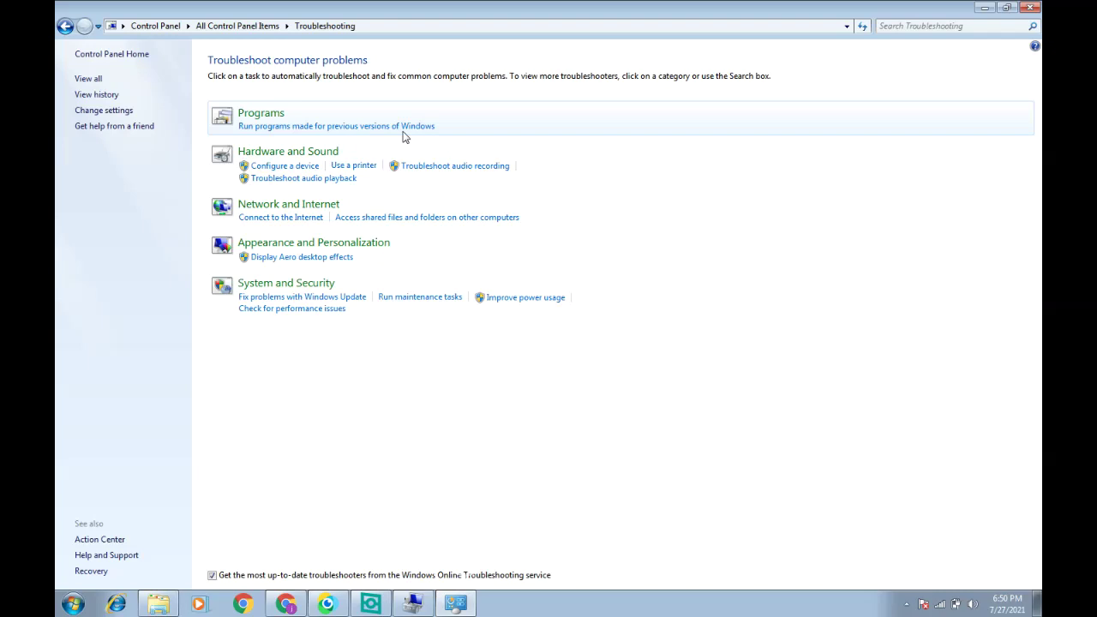
click(302, 289)
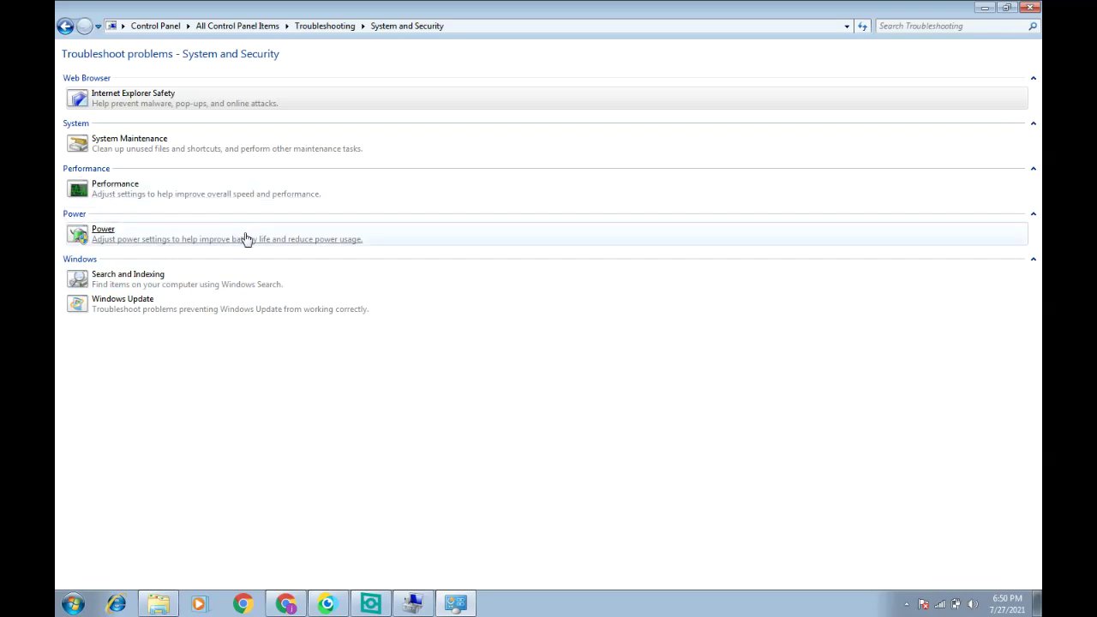
Run the Performance troubleshooter and close it when it finishes.
click(242, 194)
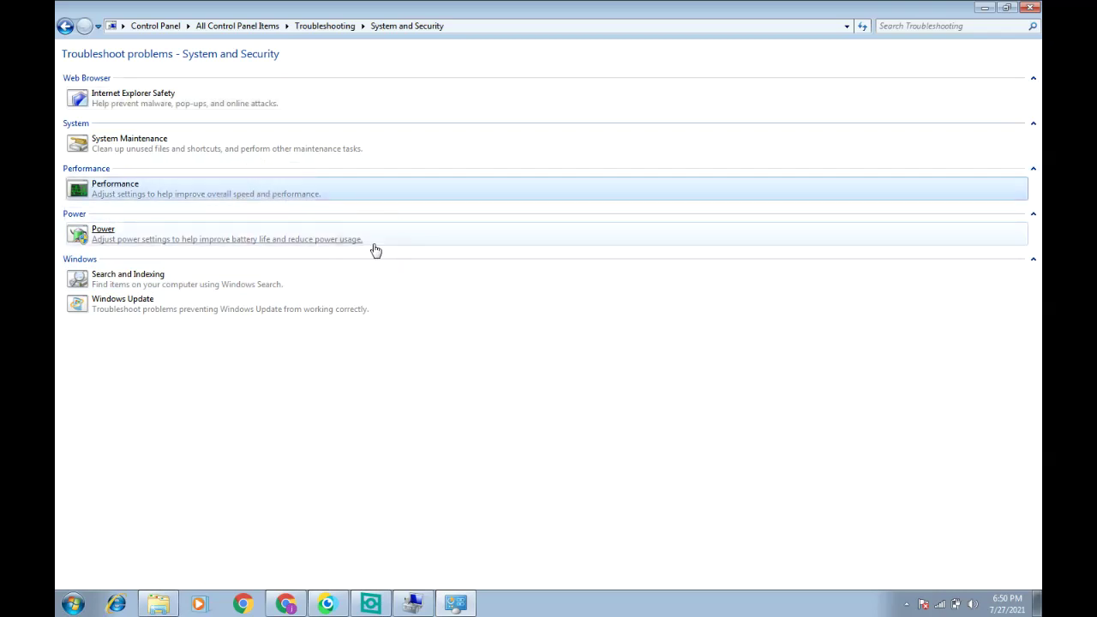
click(262, 200)
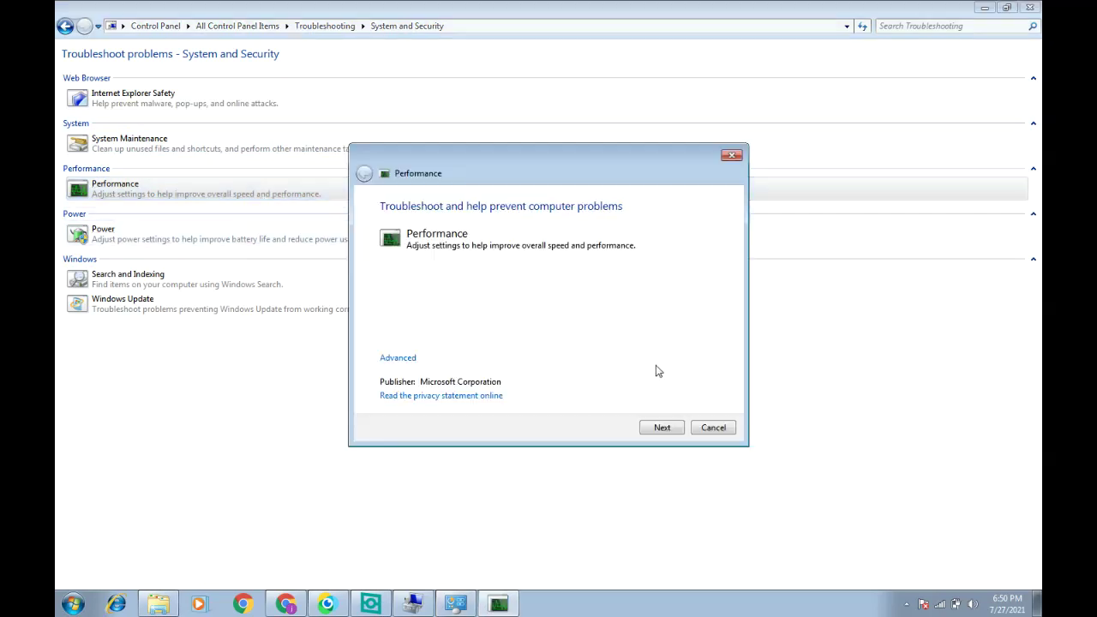
click(662, 428)
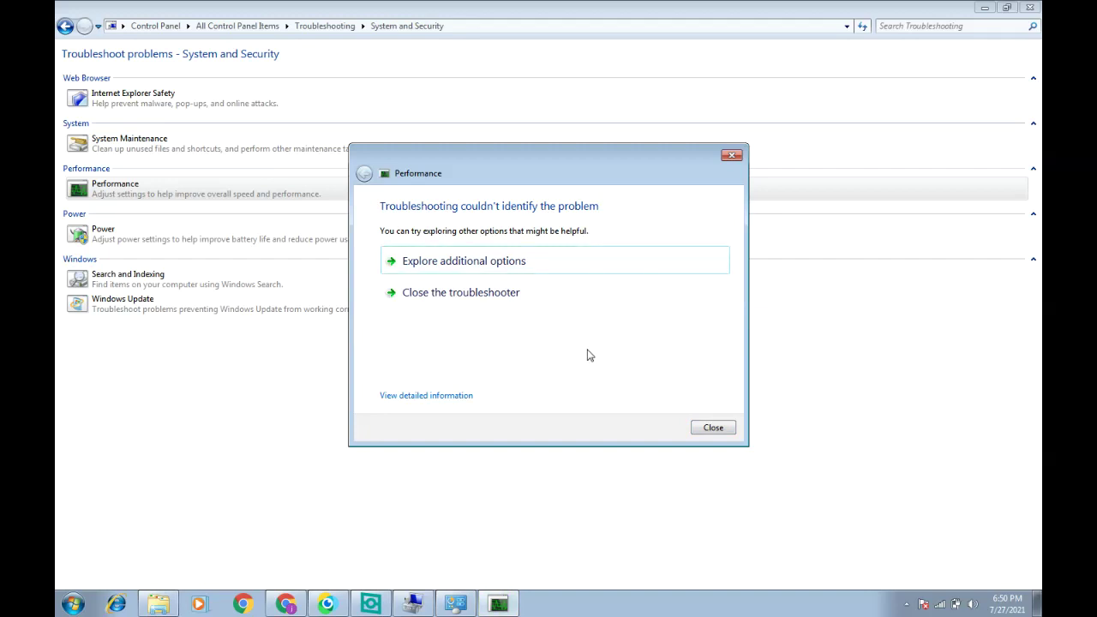
click(703, 430)
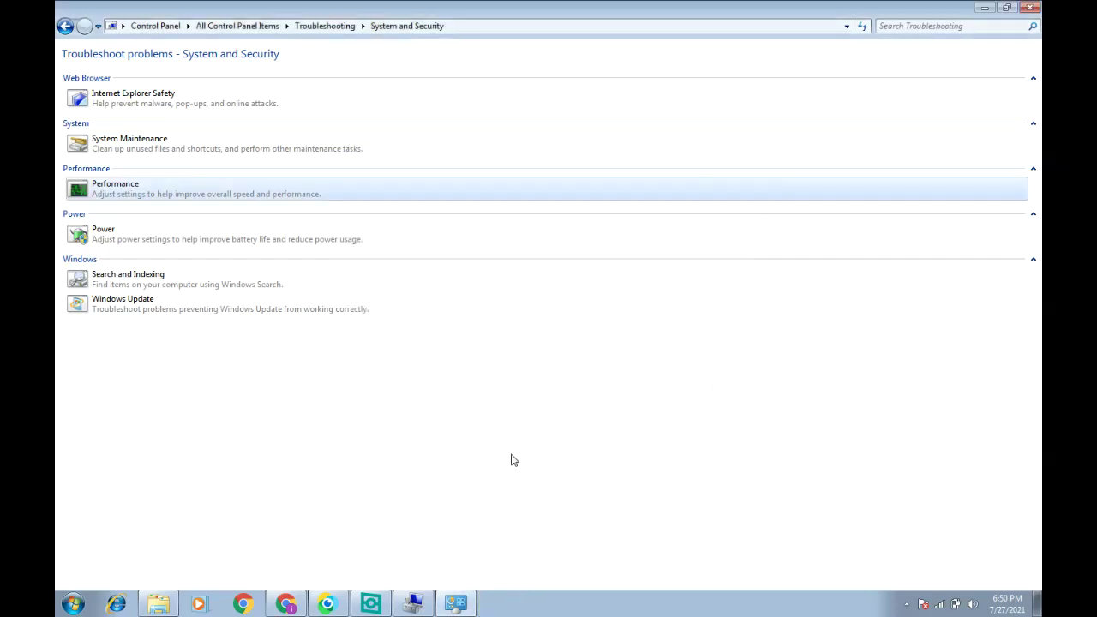
Open the properties of the Documents library.
click(72, 604)
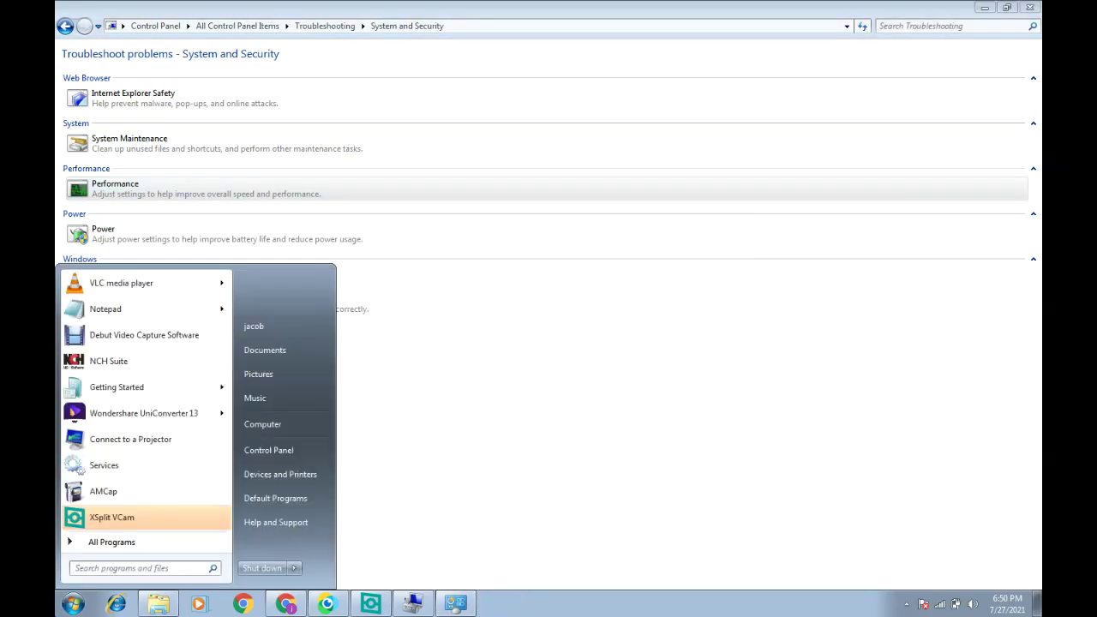
click(118, 567)
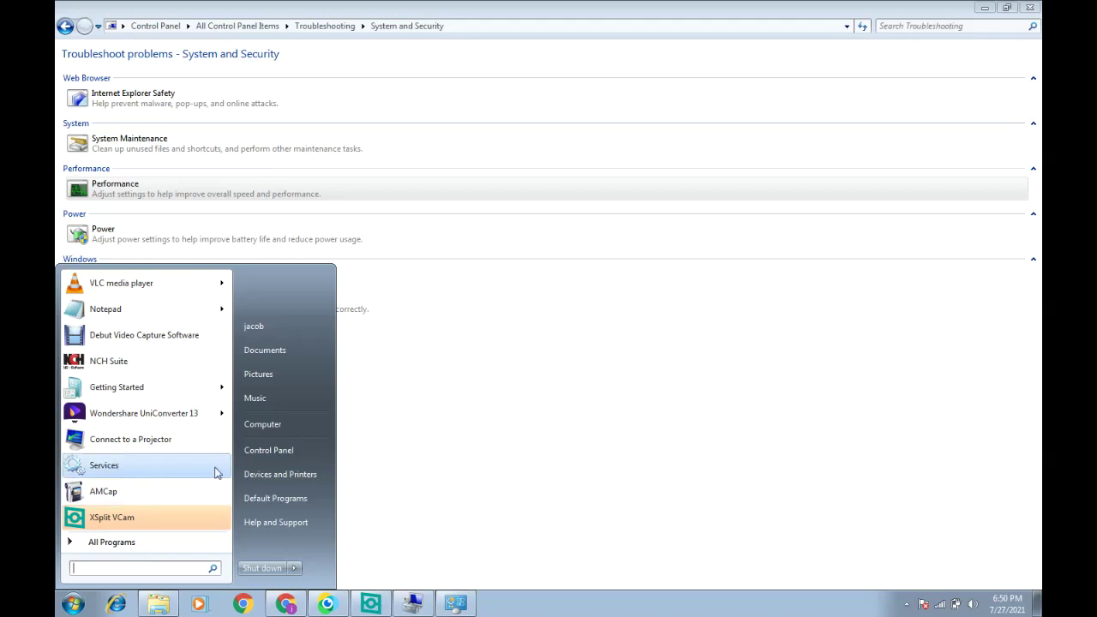
right_click(288, 427)
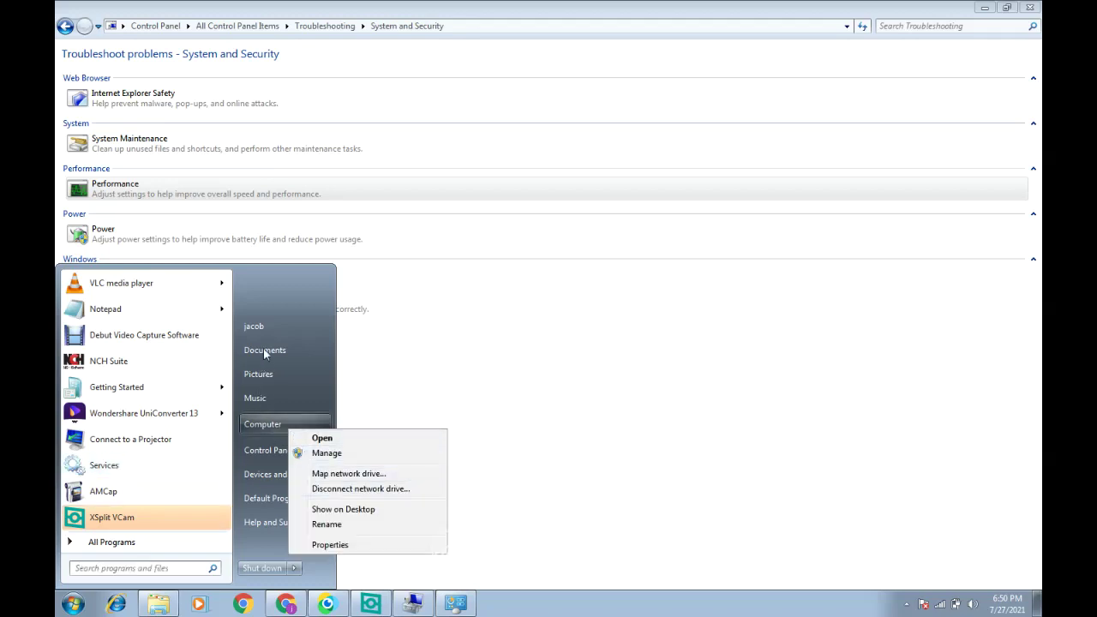
right_click(268, 355)
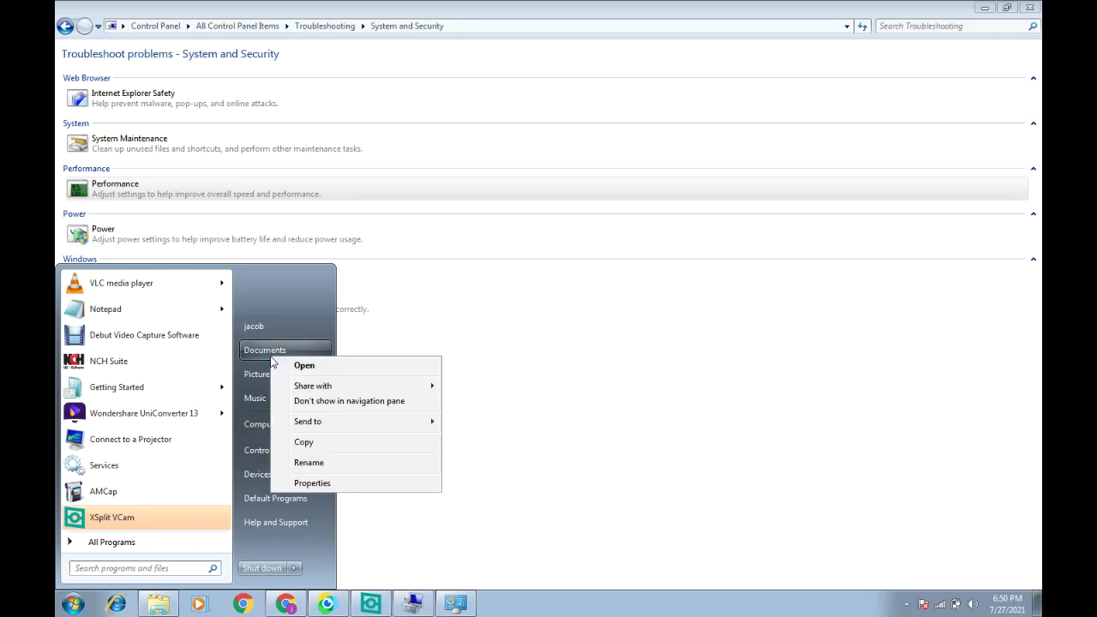
click(317, 483)
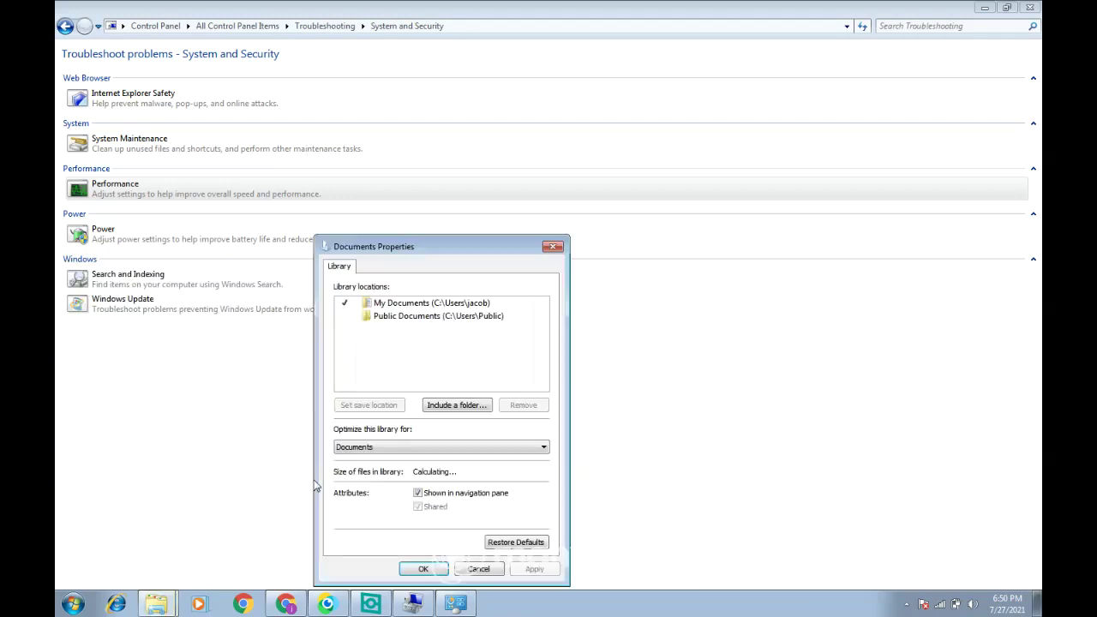
Set Public Documents as the save location of the Documents library.
click(428, 316)
click(351, 319)
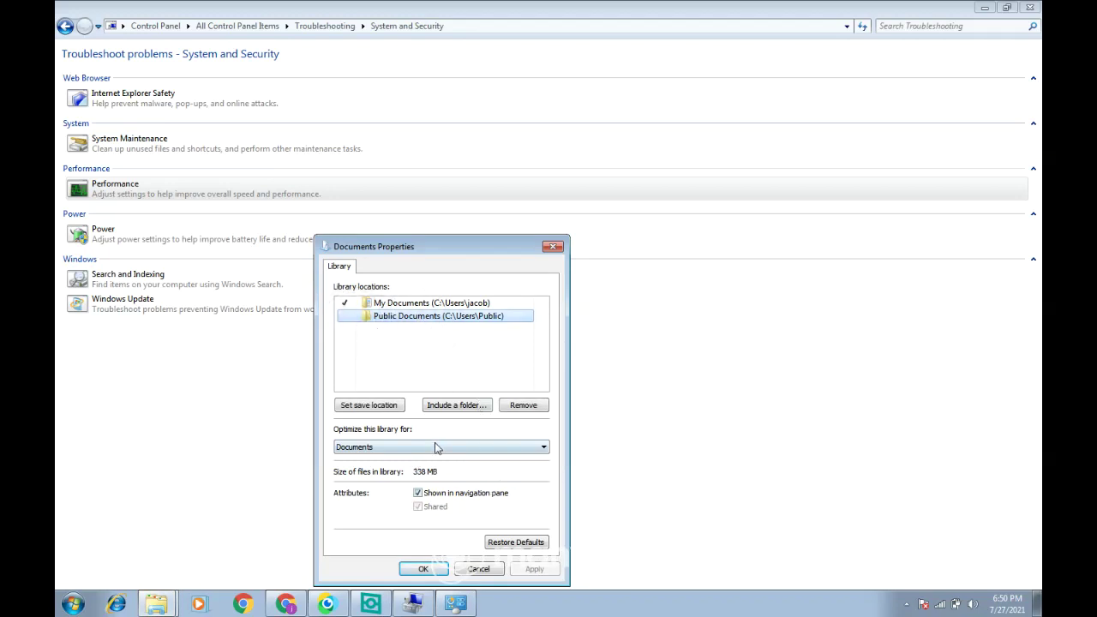
click(375, 407)
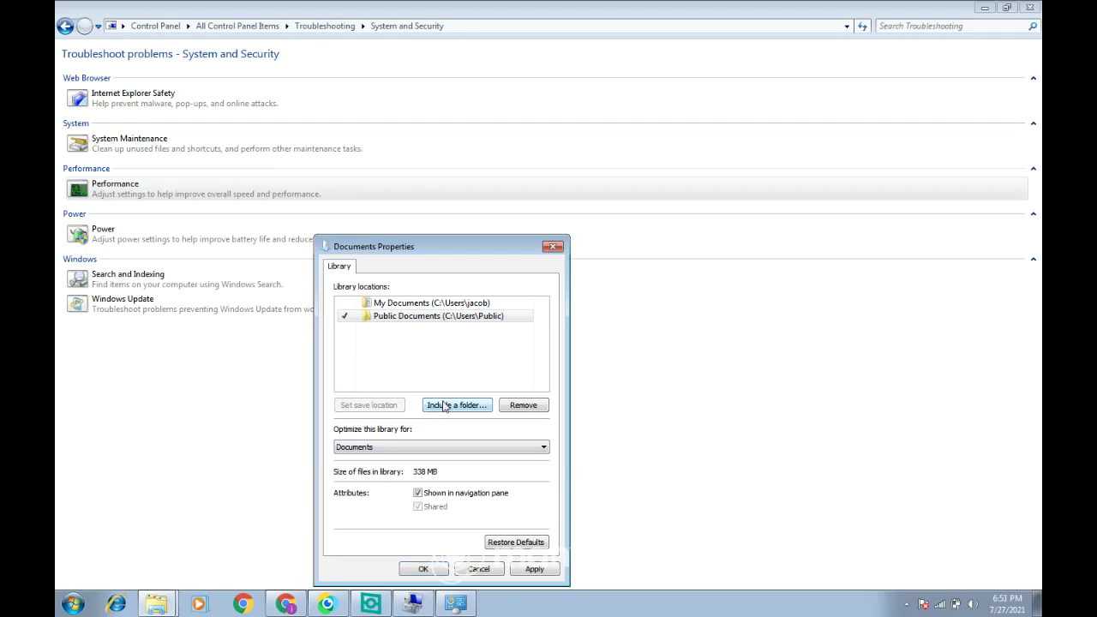
Remove Public Documents and My Documents from the Documents library locations and apply the change.
click(521, 405)
click(435, 303)
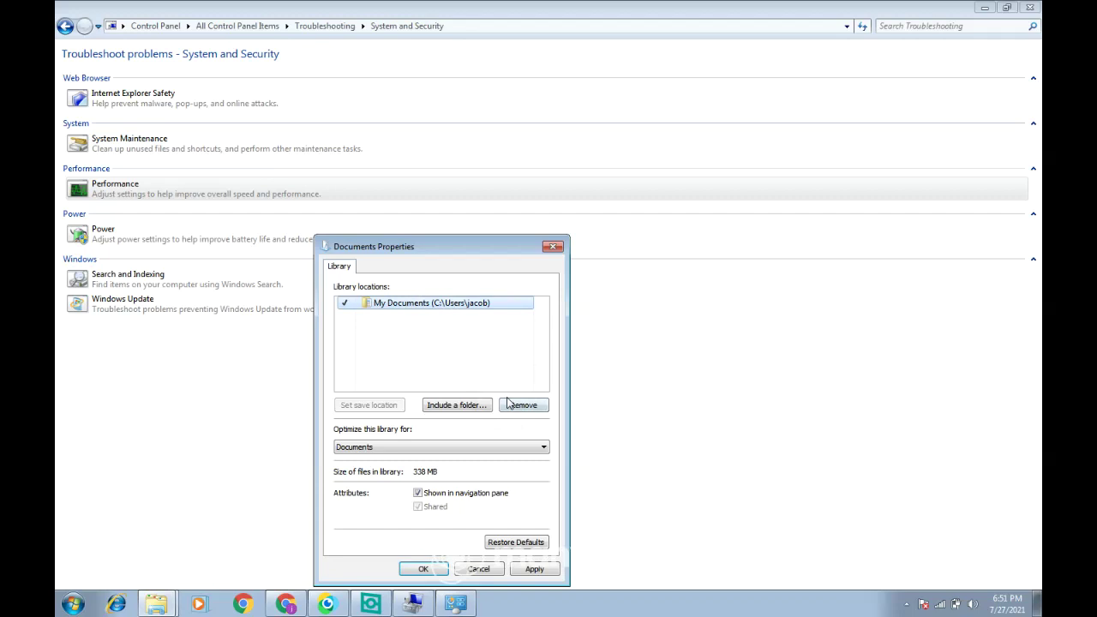
click(508, 403)
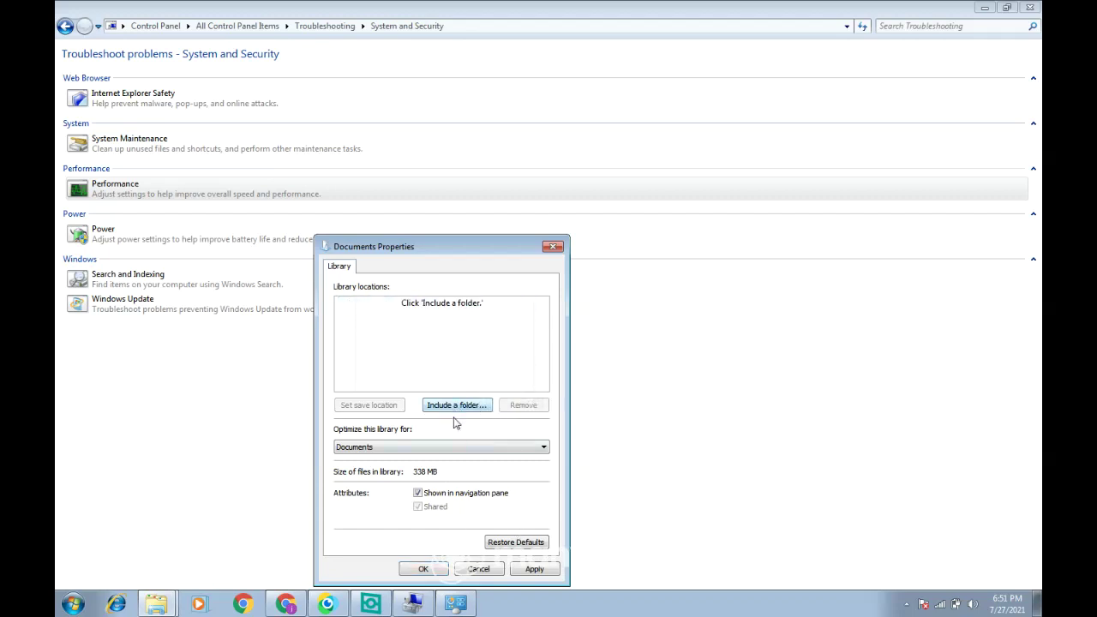
click(534, 569)
click(420, 565)
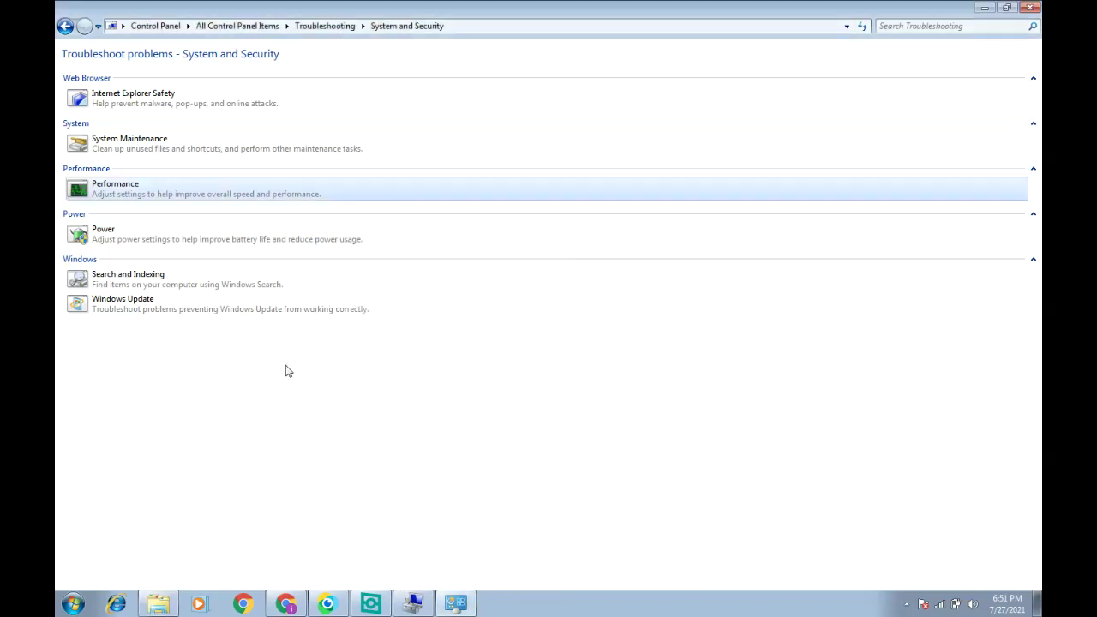
Run the Search and Indexing troubleshooter for search or indexing slowing down the computer, and close it when it finishes.
click(213, 282)
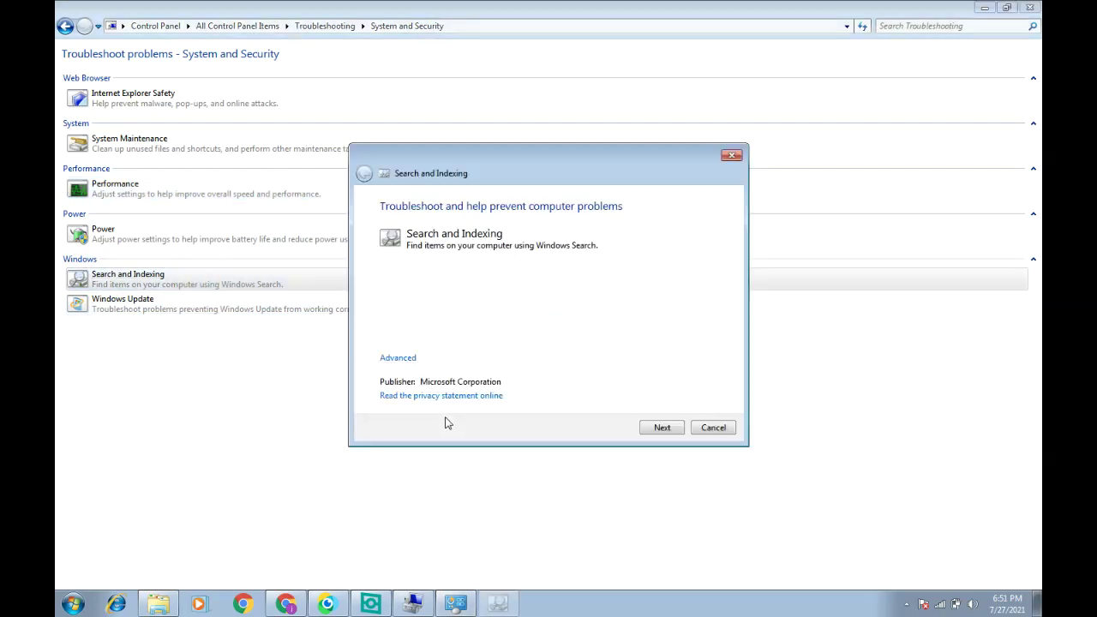
click(660, 427)
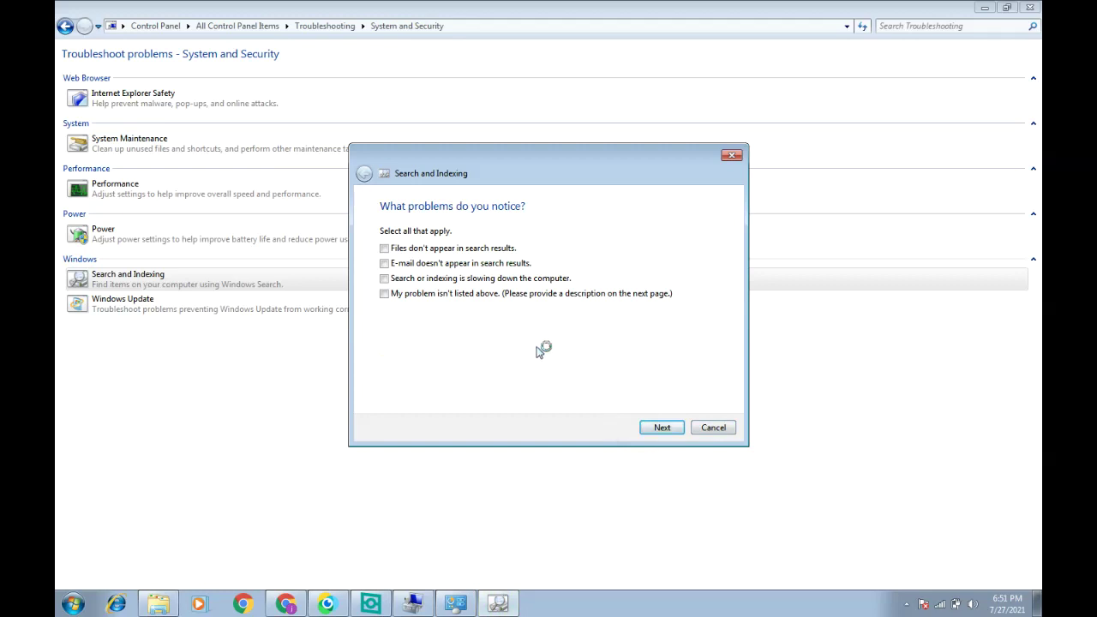
click(459, 280)
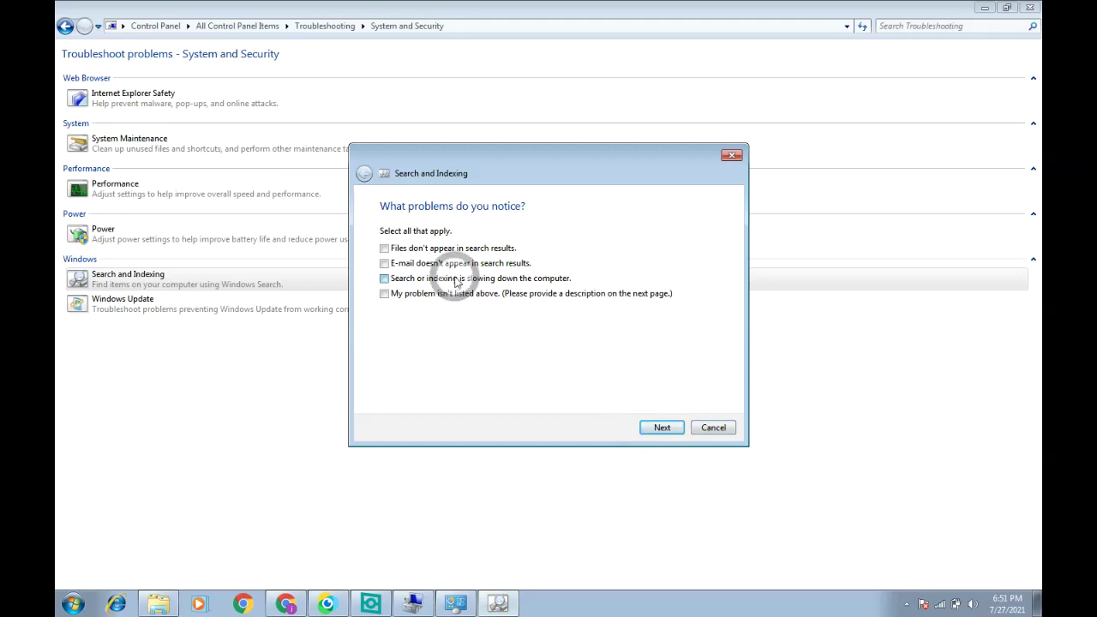
click(658, 428)
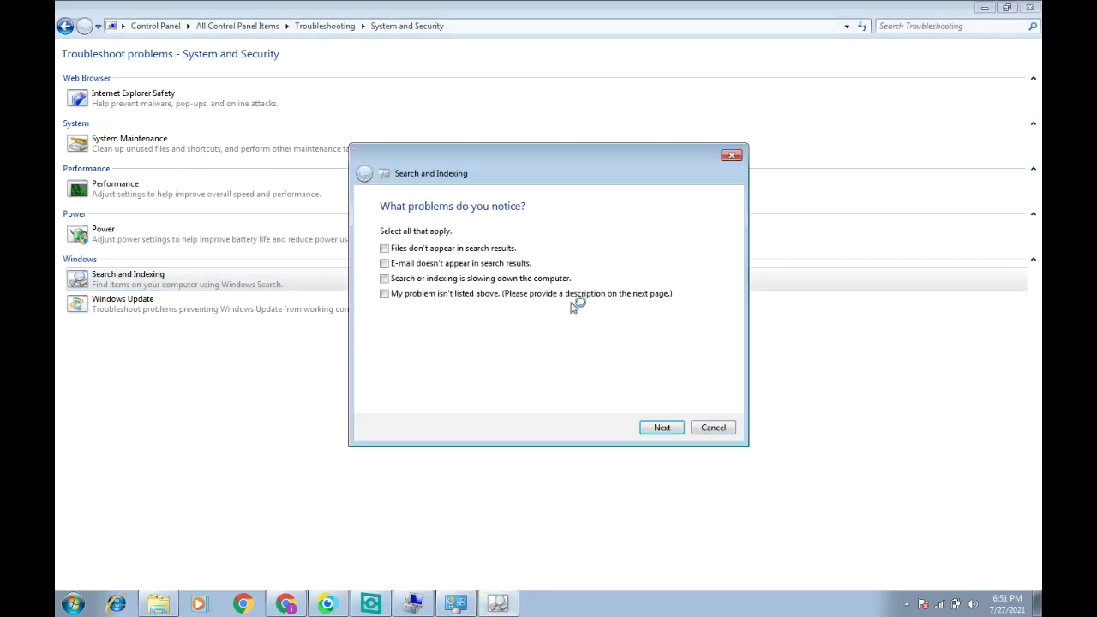
click(530, 278)
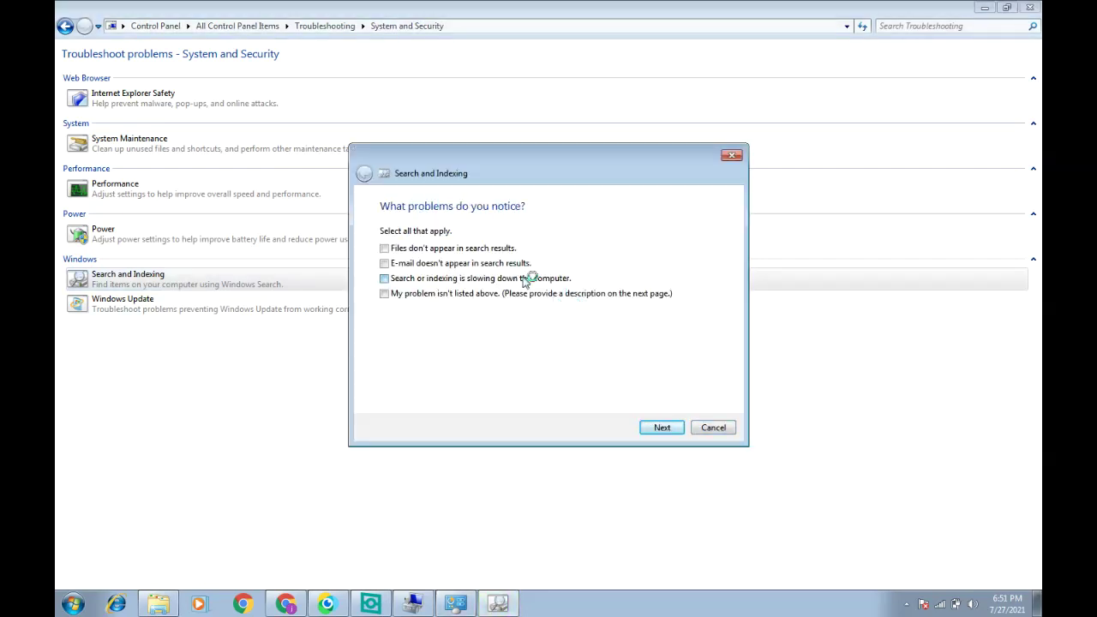
click(660, 428)
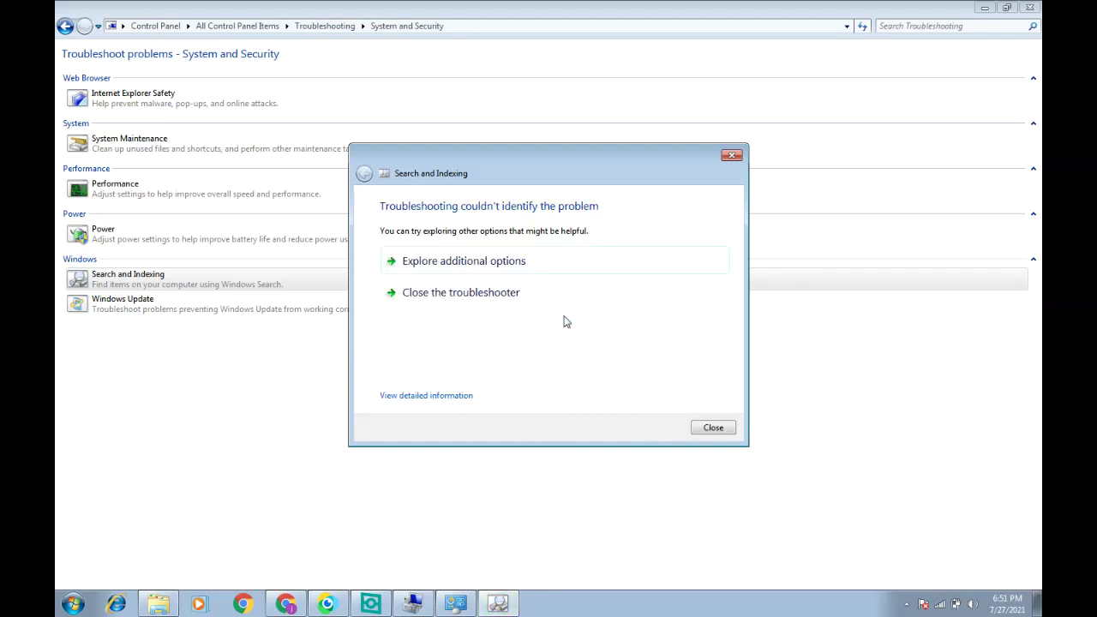
click(517, 300)
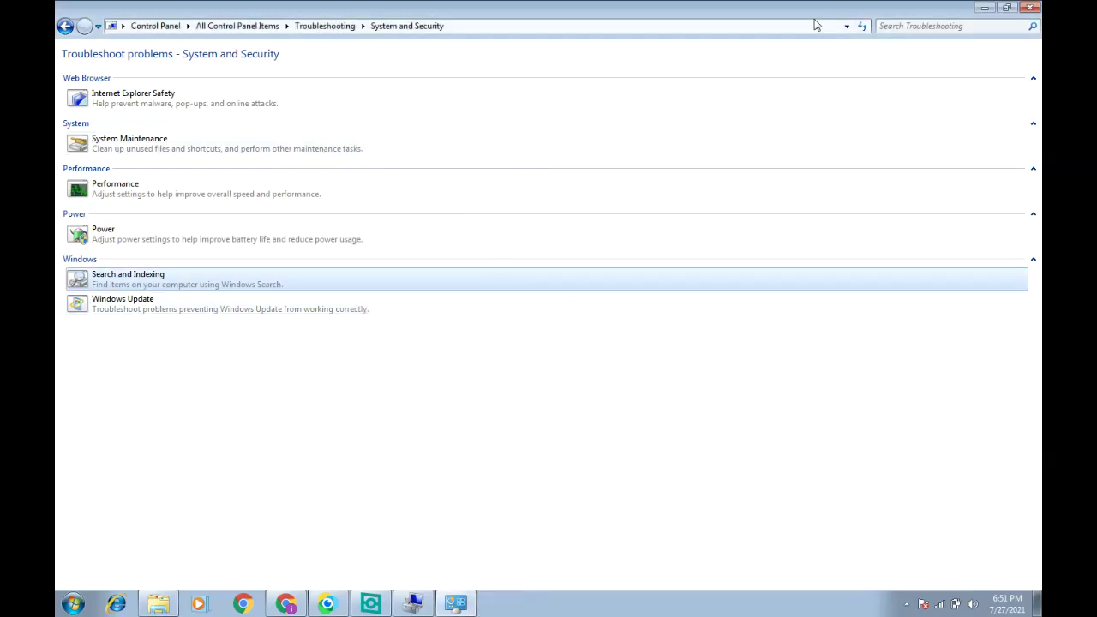
Close the Troubleshooting window and open Windows Firewall in the System and Security category of Control Panel.
click(1029, 7)
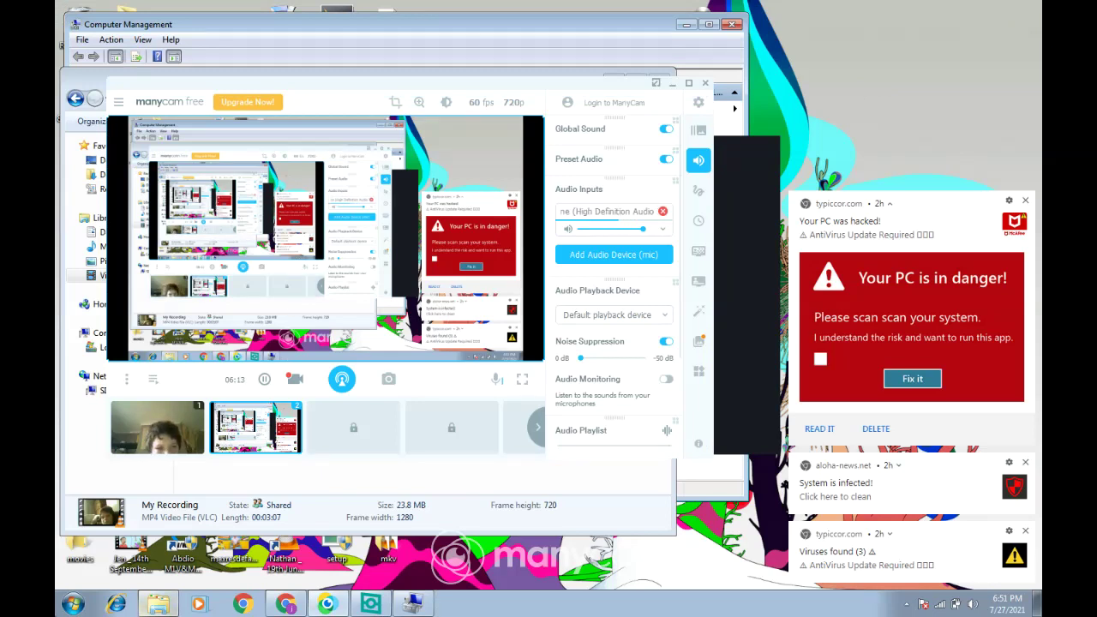
key(super)
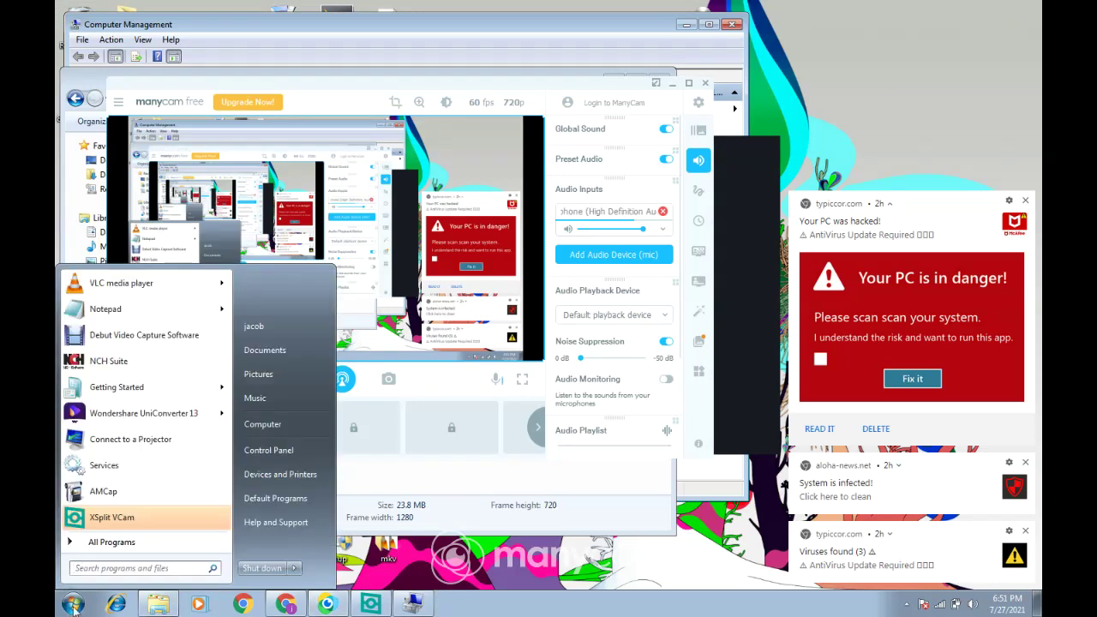
click(277, 498)
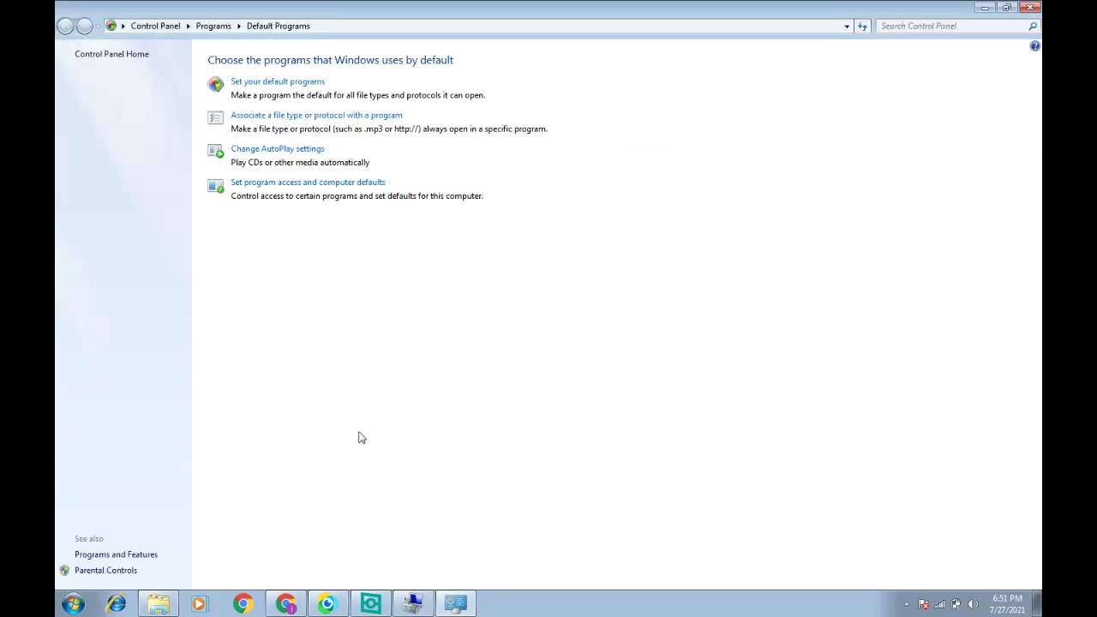
click(211, 27)
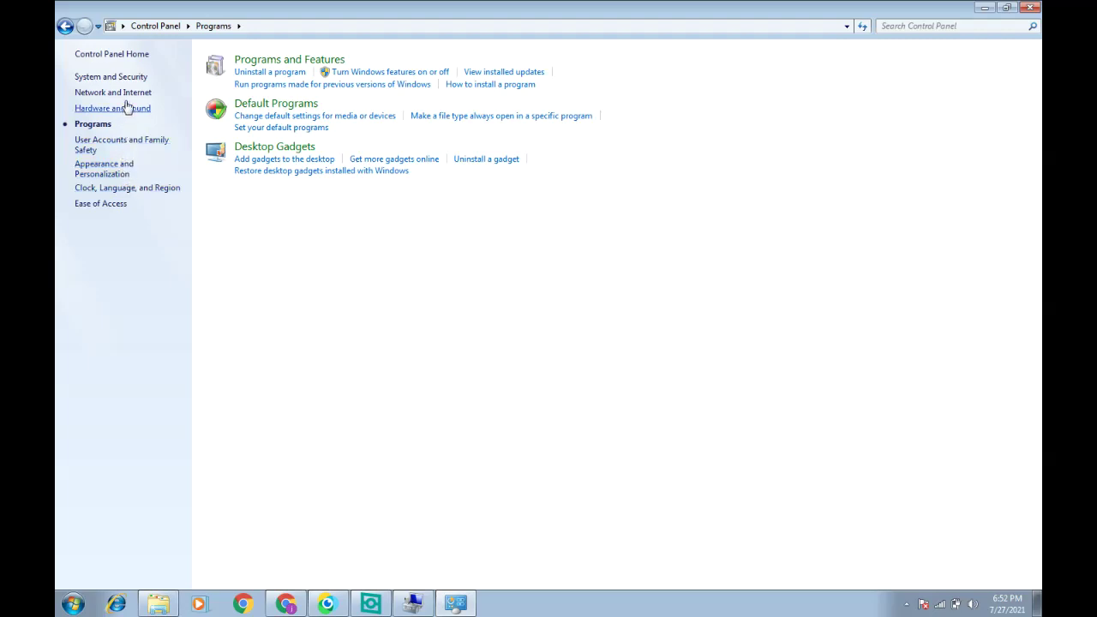
click(111, 76)
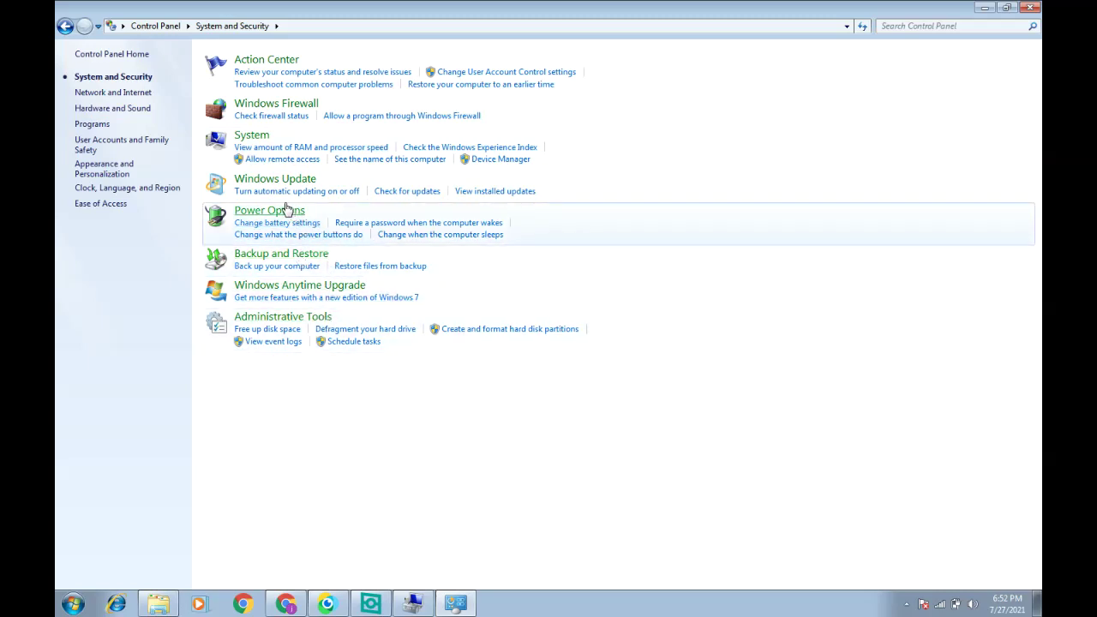
click(285, 103)
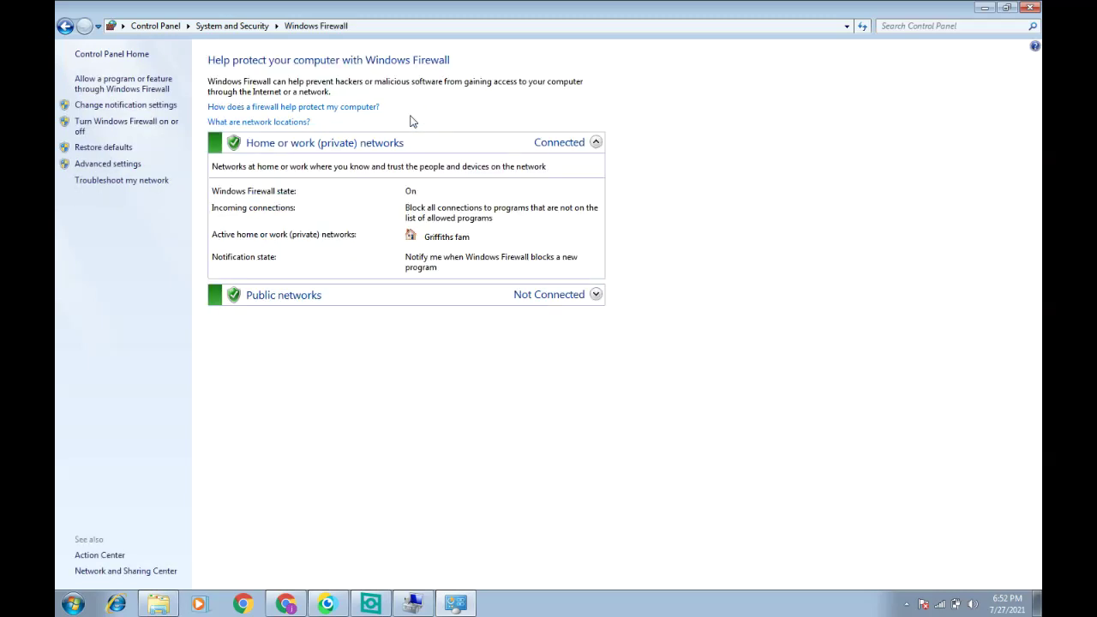
click(585, 297)
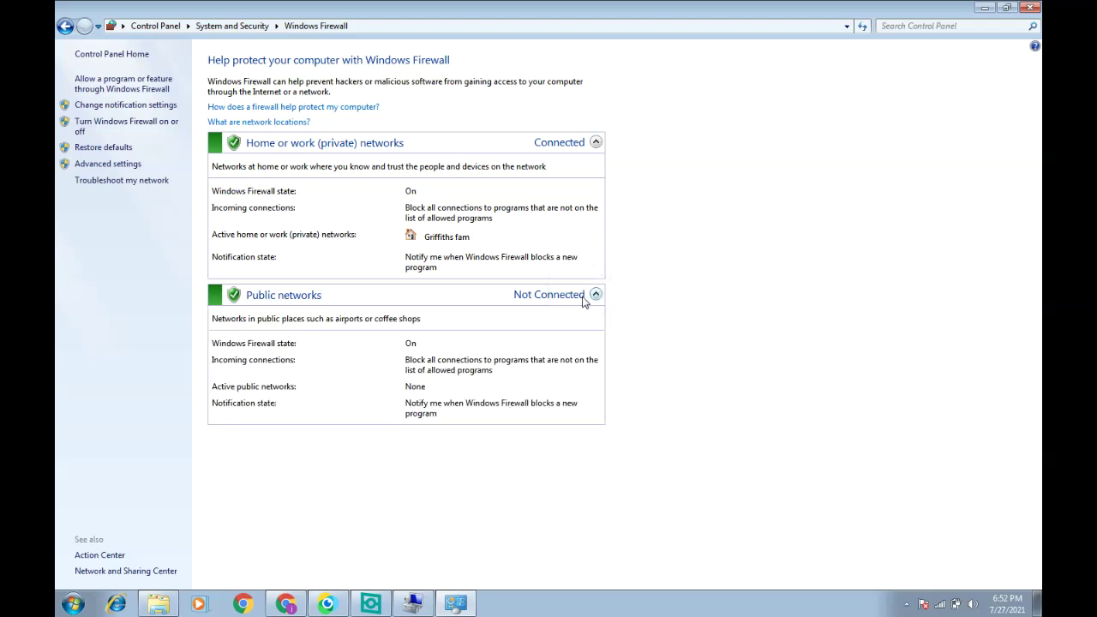
click(583, 296)
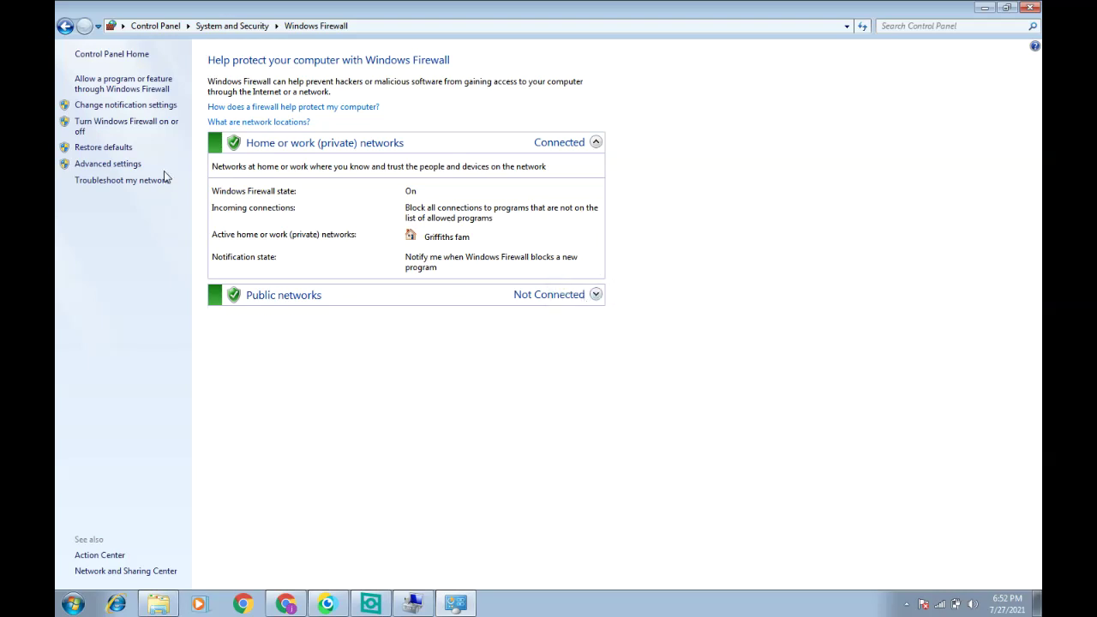
Block all incoming connections, including allowed programs, for both private and public networks in the Windows Firewall settings.
click(155, 105)
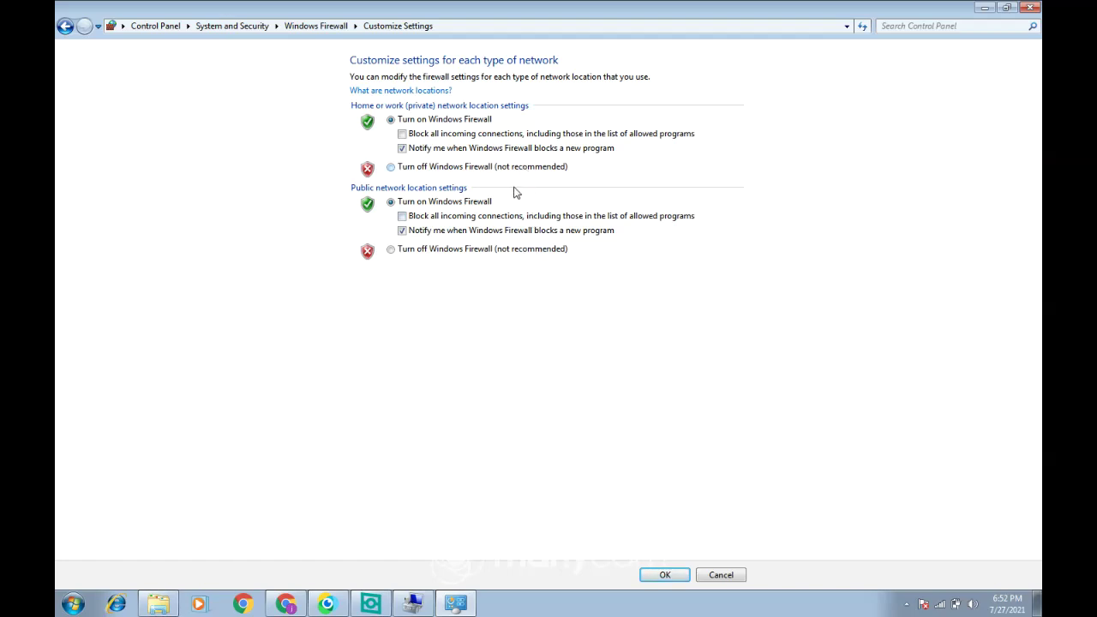
click(460, 216)
click(455, 132)
click(664, 574)
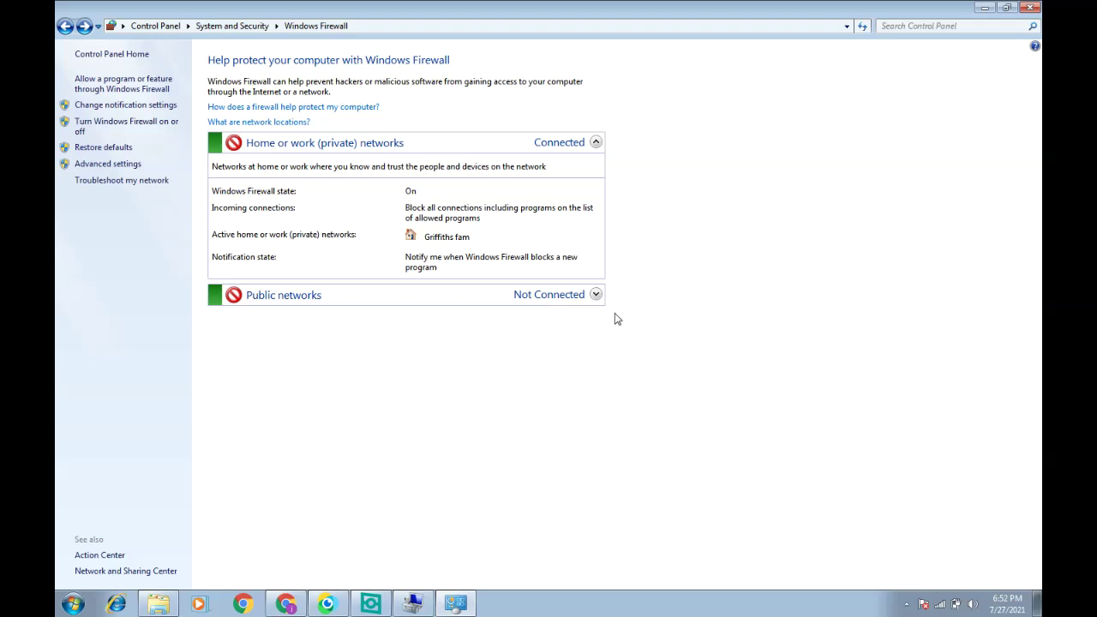
click(578, 300)
click(580, 302)
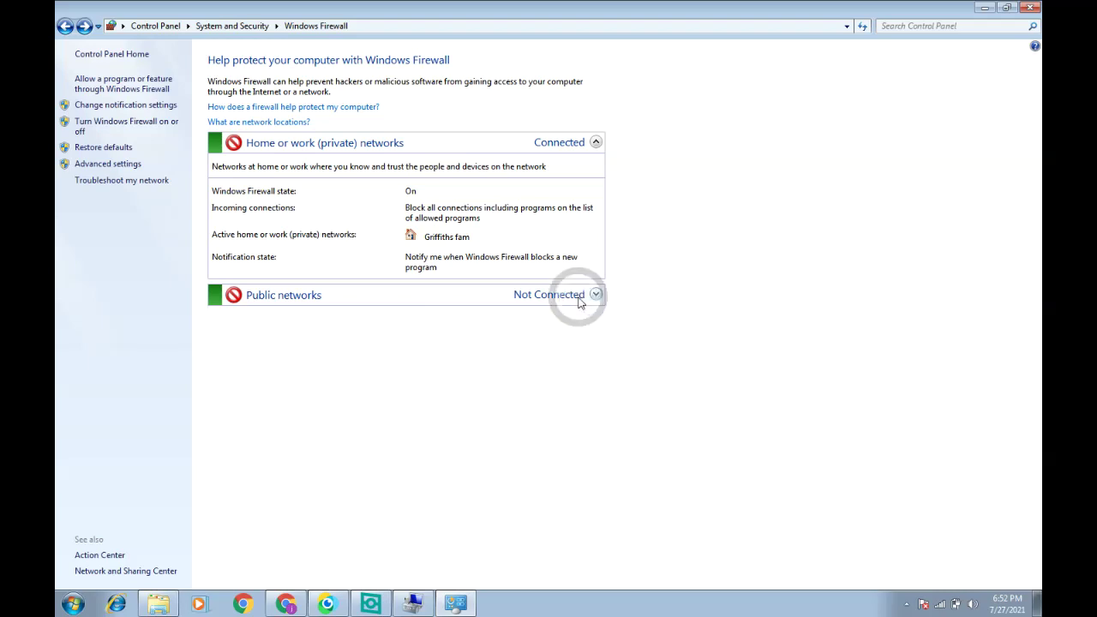
Allow iSCSI Service to communicate through Windows Firewall on home/work (private) networks.
click(138, 86)
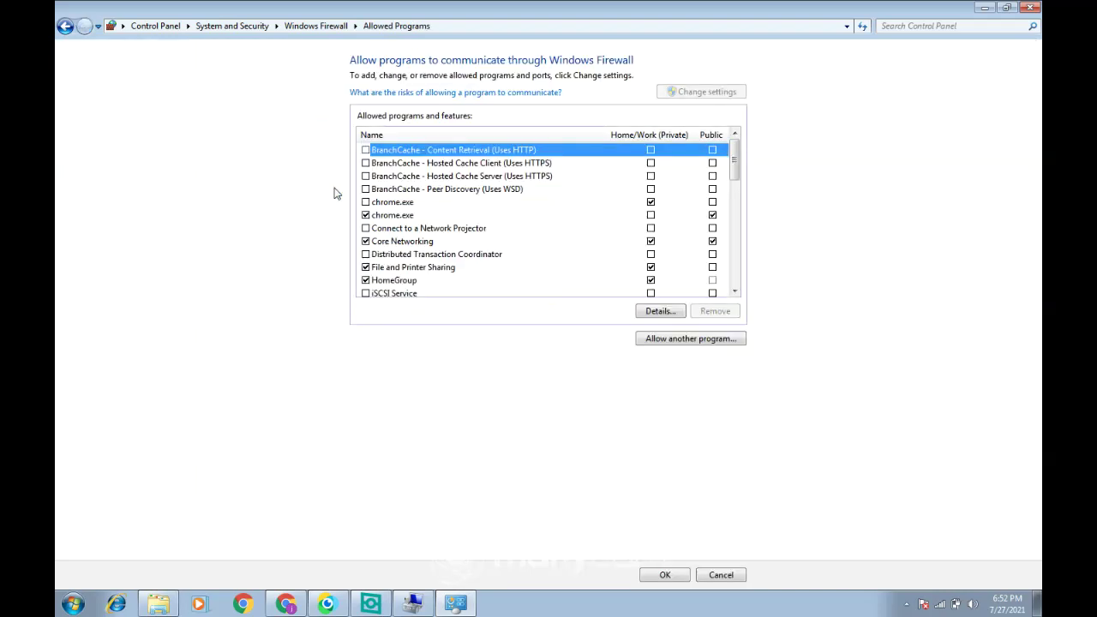
click(365, 294)
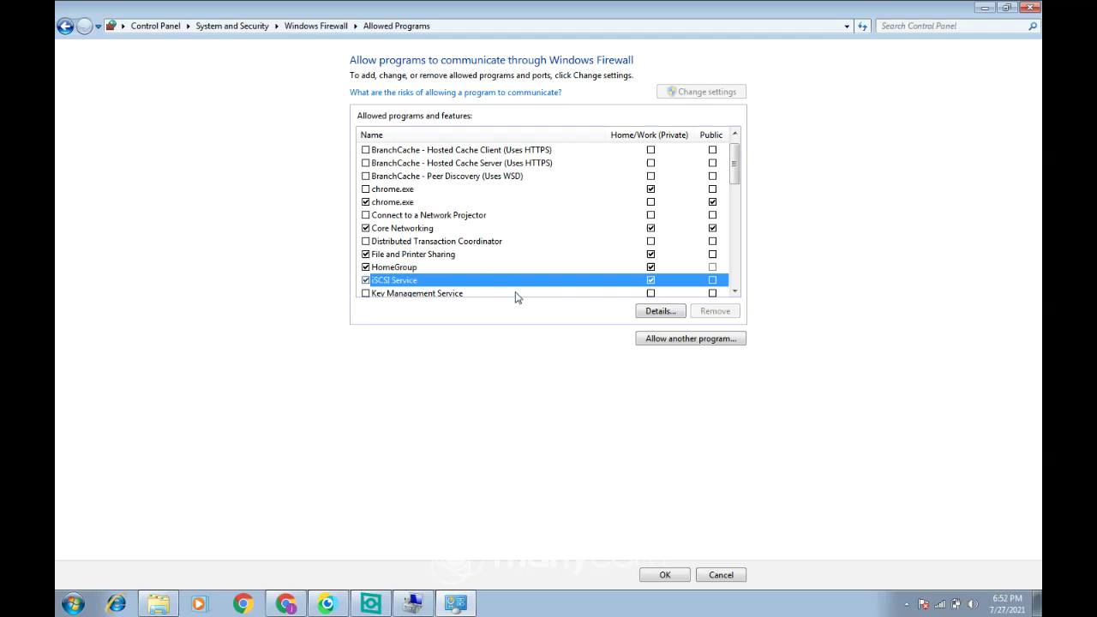
click(662, 575)
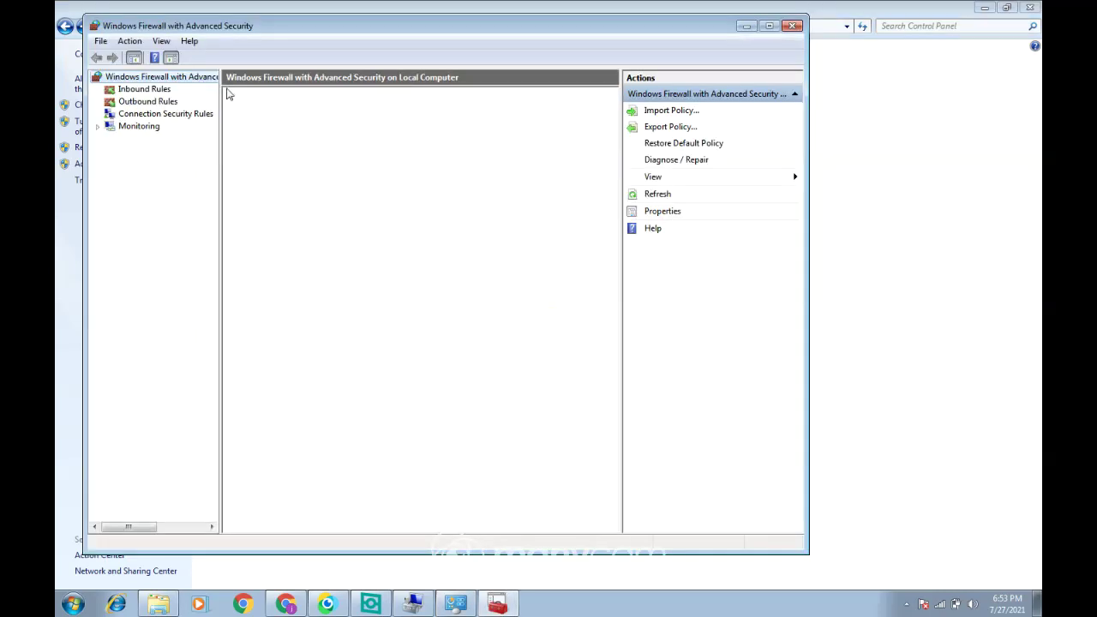
View the About information of the management console in Windows Firewall with Advanced Security and close it.
click(189, 41)
click(207, 93)
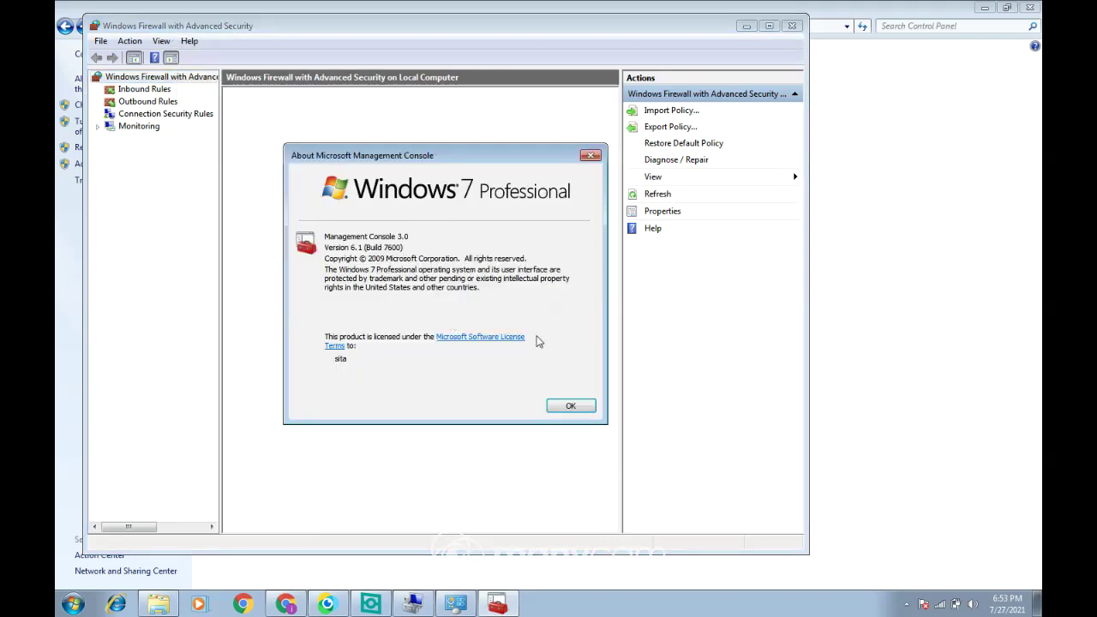
click(566, 407)
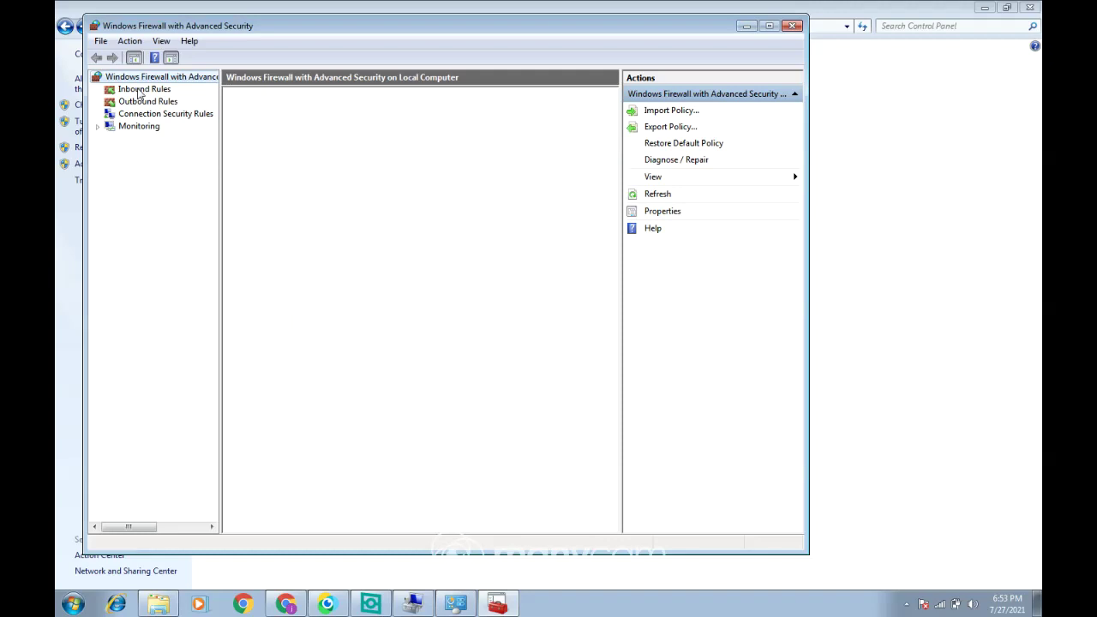
Look through the Connection Security Rules, Outbound Rules and Monitoring sections of Windows Firewall with Advanced Security.
click(154, 117)
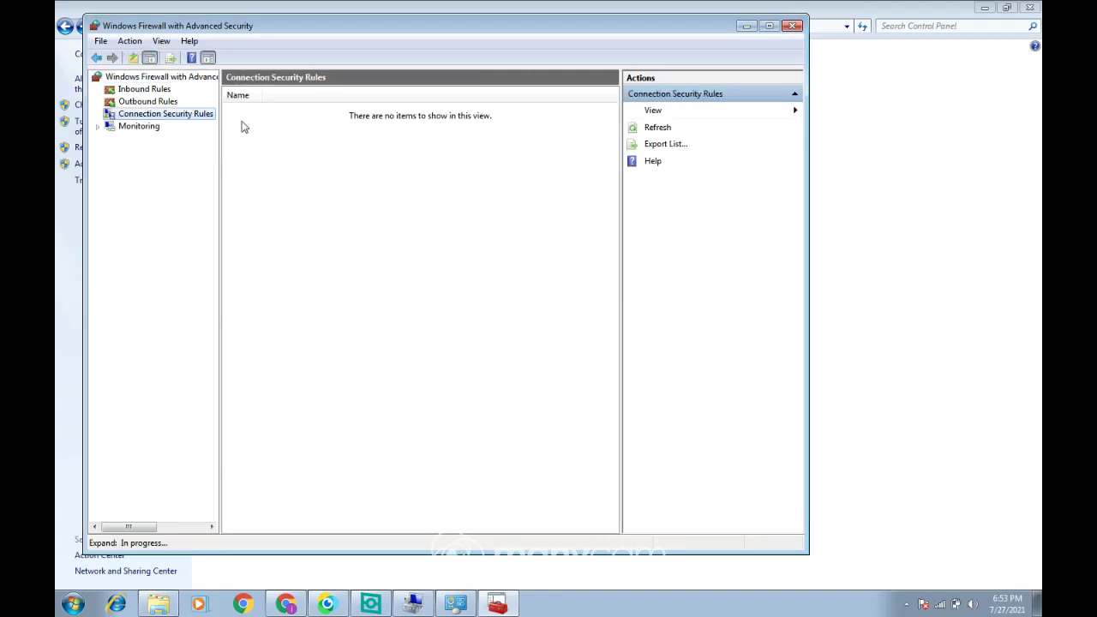
click(154, 103)
click(149, 131)
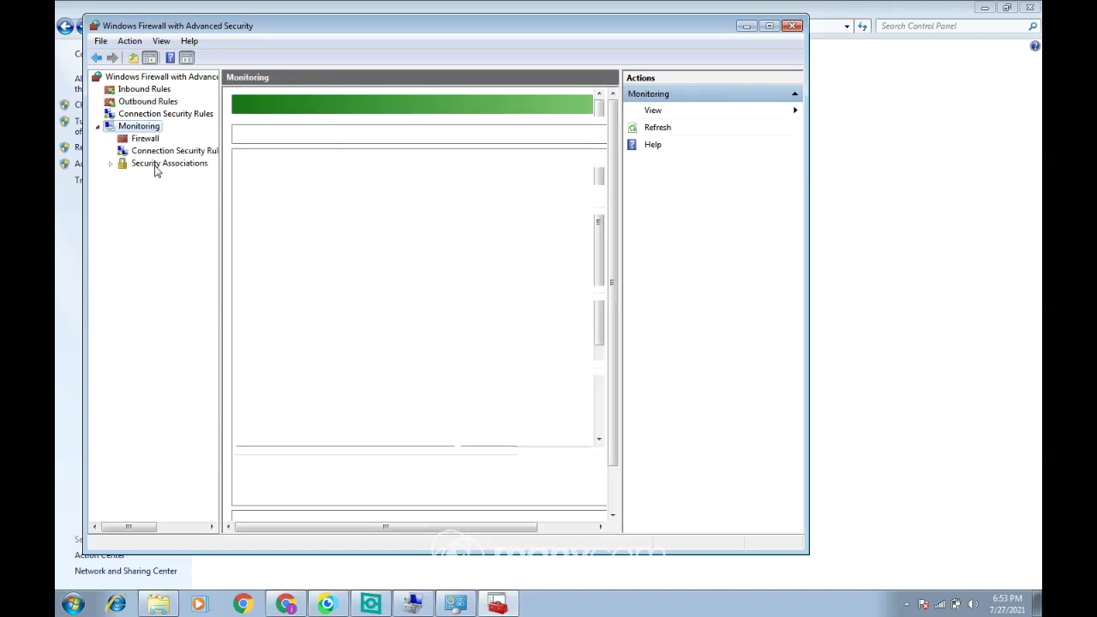
Open the Quick Mode list under Security Associations, view the console's Customize View options and close them.
click(156, 164)
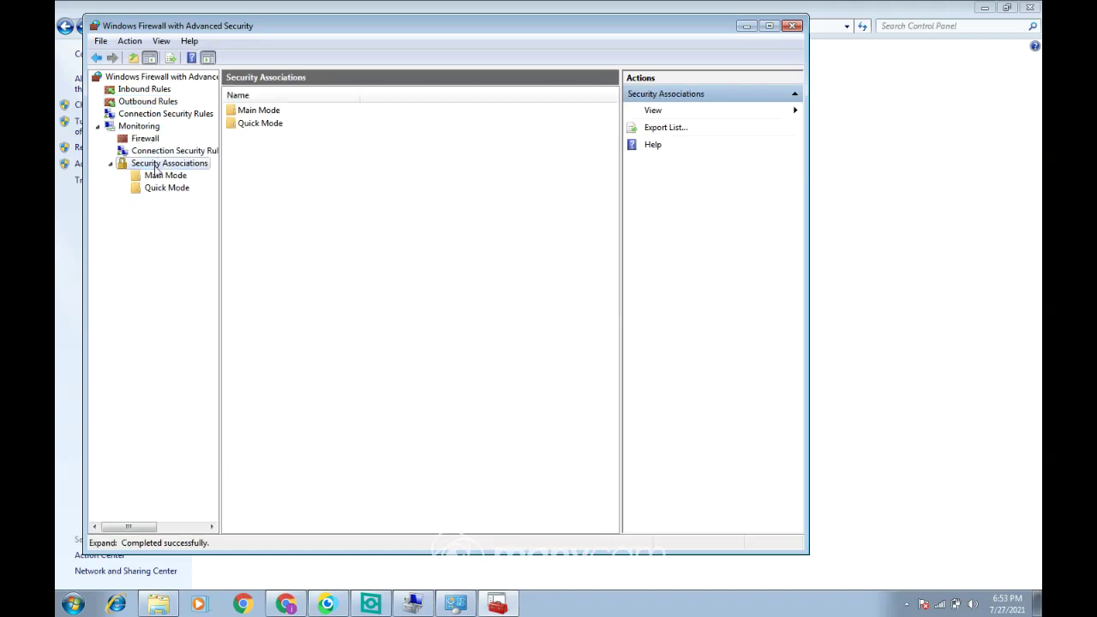
double_click(281, 125)
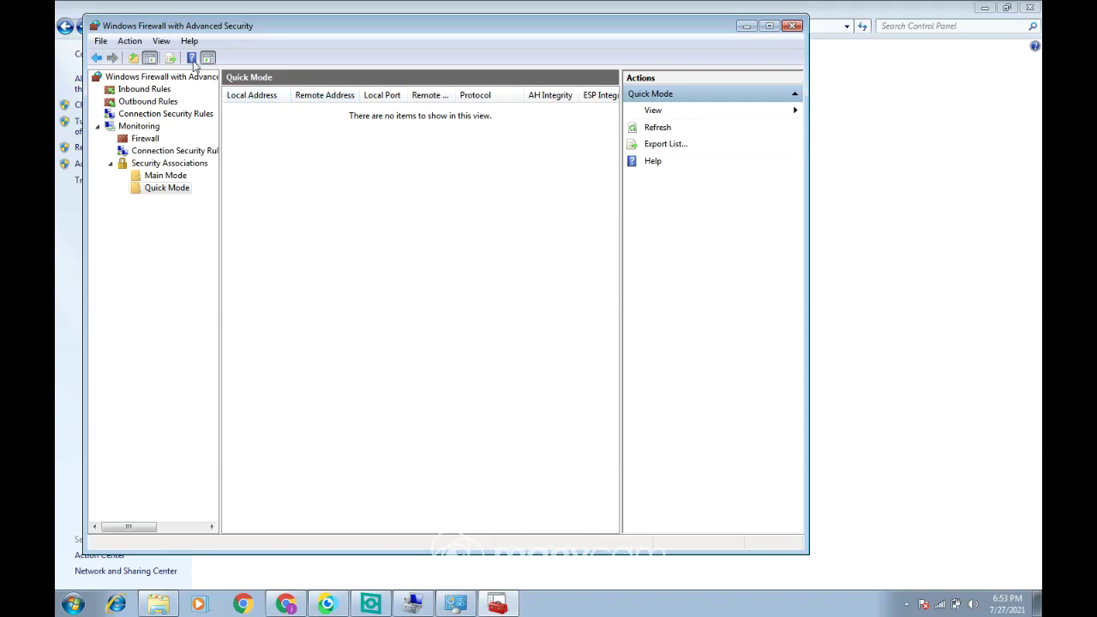
click(160, 41)
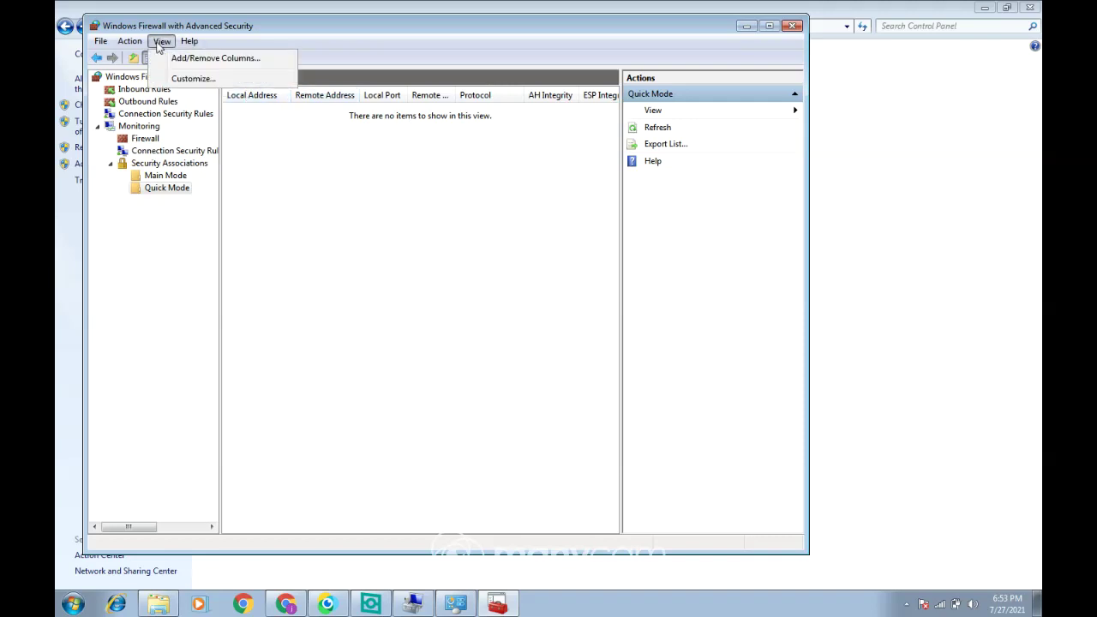
click(192, 78)
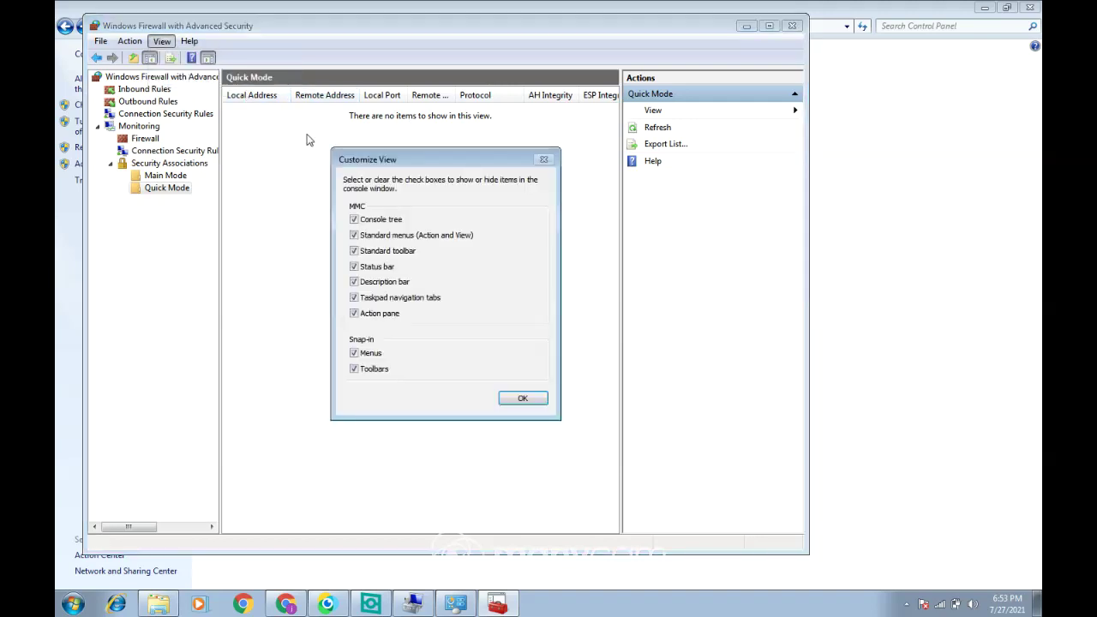
click(516, 397)
In the Quick Mode view's column settings, remove every displayed column except Local Address.
click(159, 42)
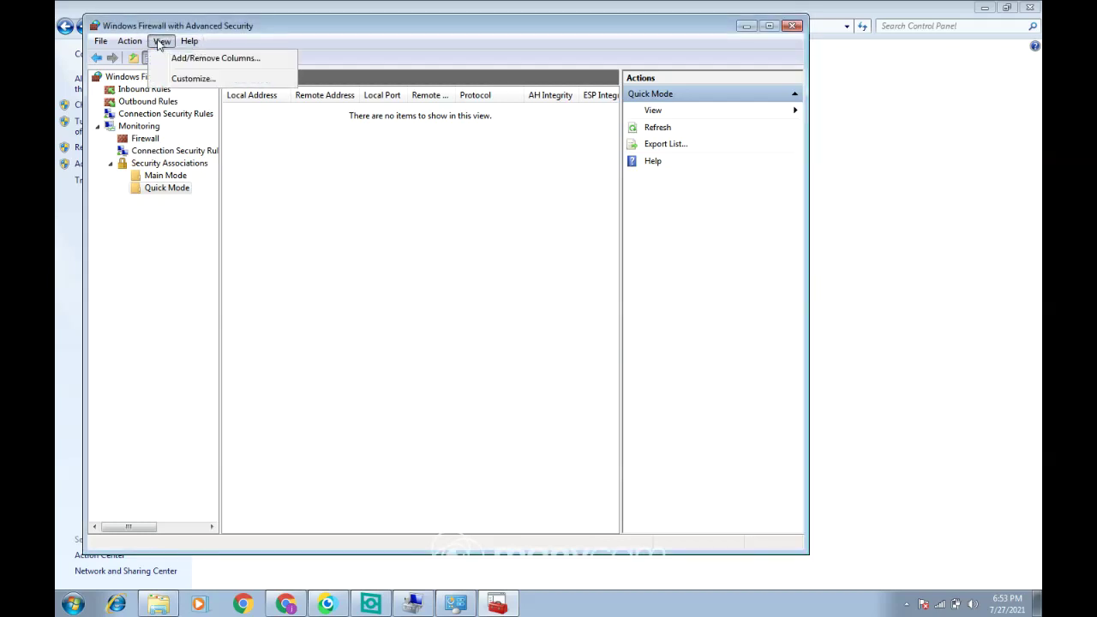
mouse_move(134, 45)
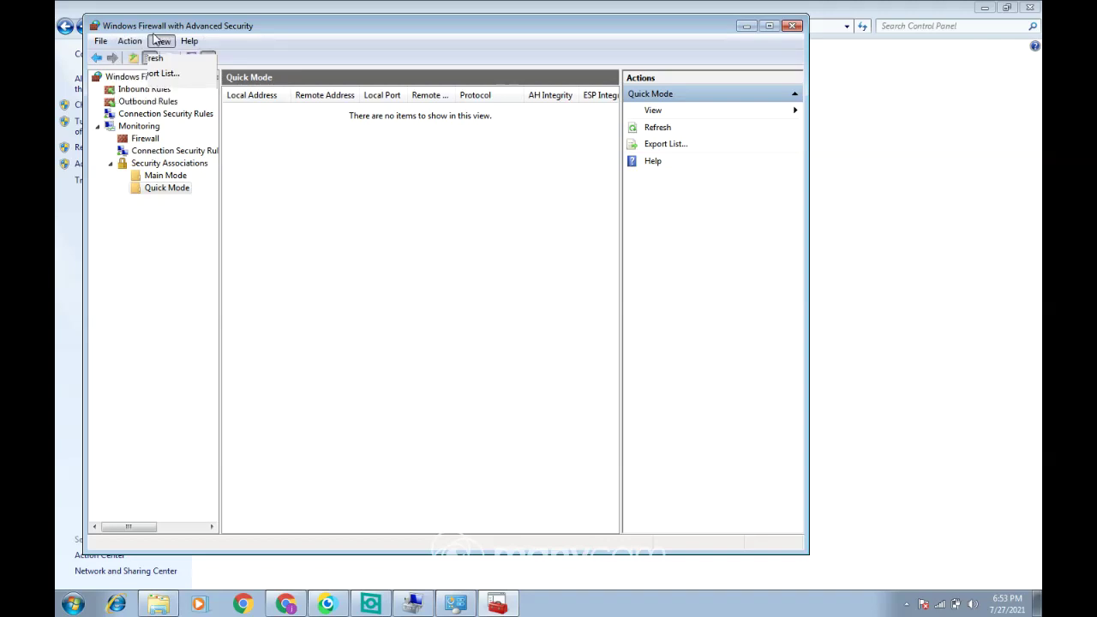
click(170, 58)
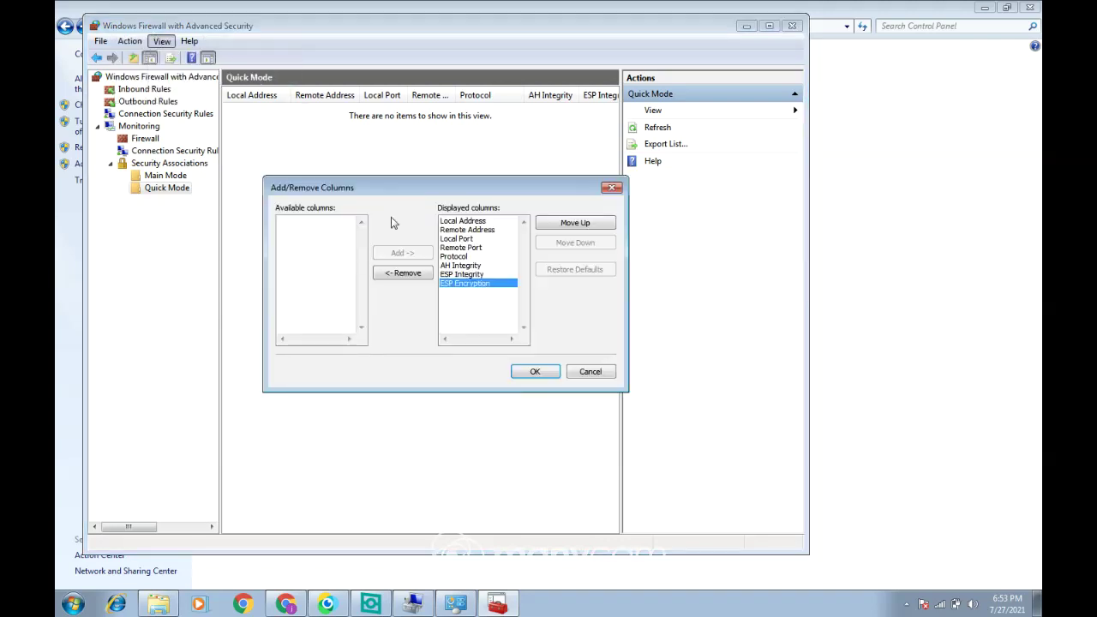
click(504, 229)
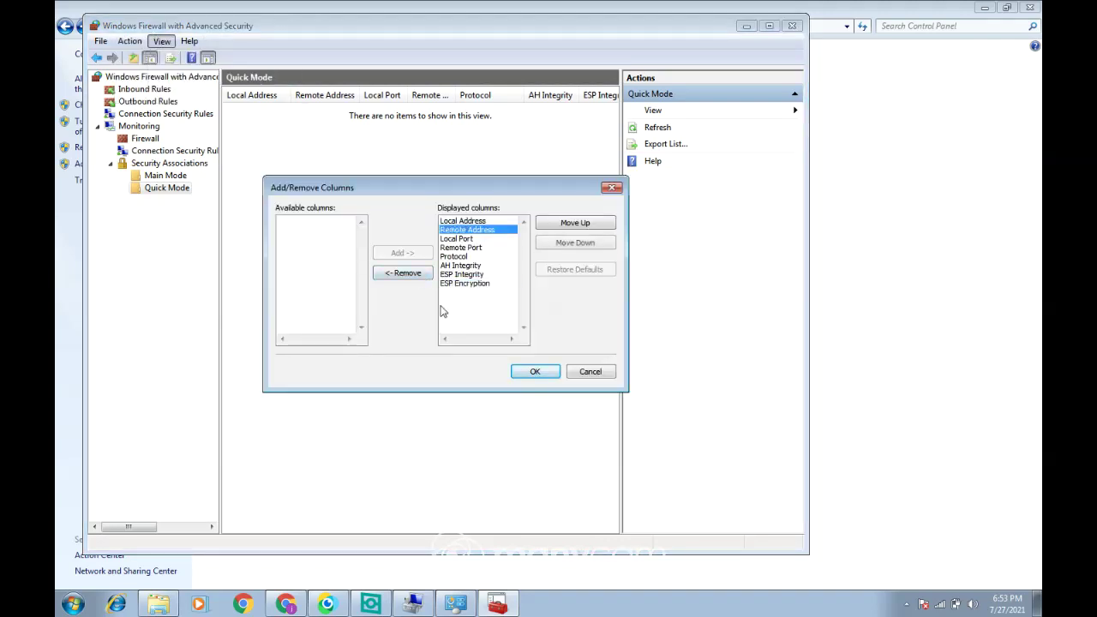
click(408, 272)
click(408, 272)
click(408, 272)
click(408, 273)
click(408, 272)
click(407, 273)
click(408, 272)
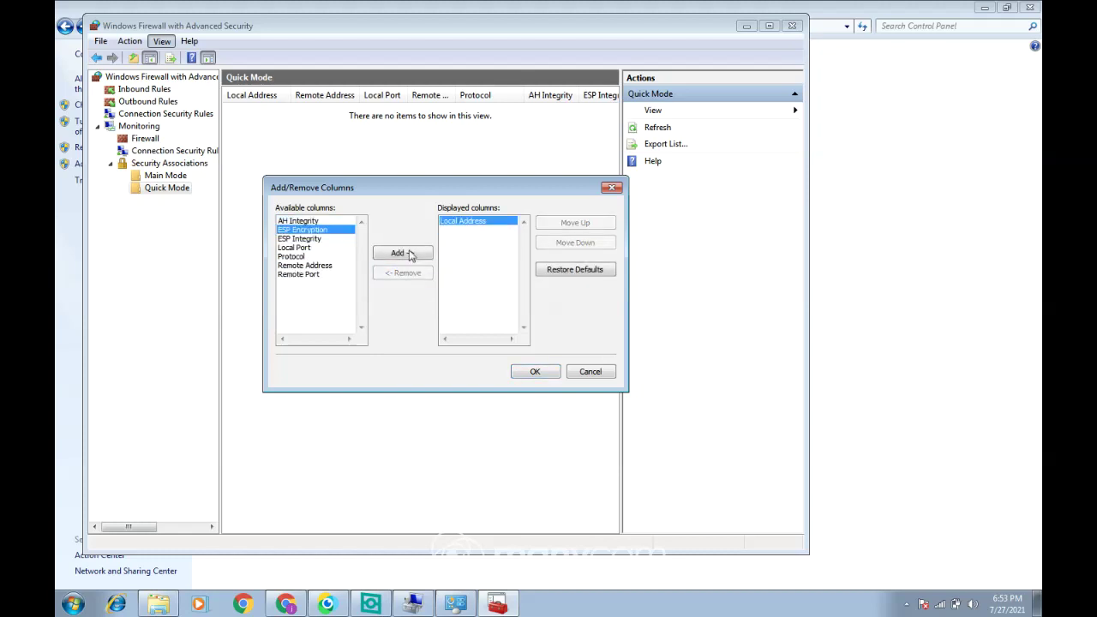
click(334, 239)
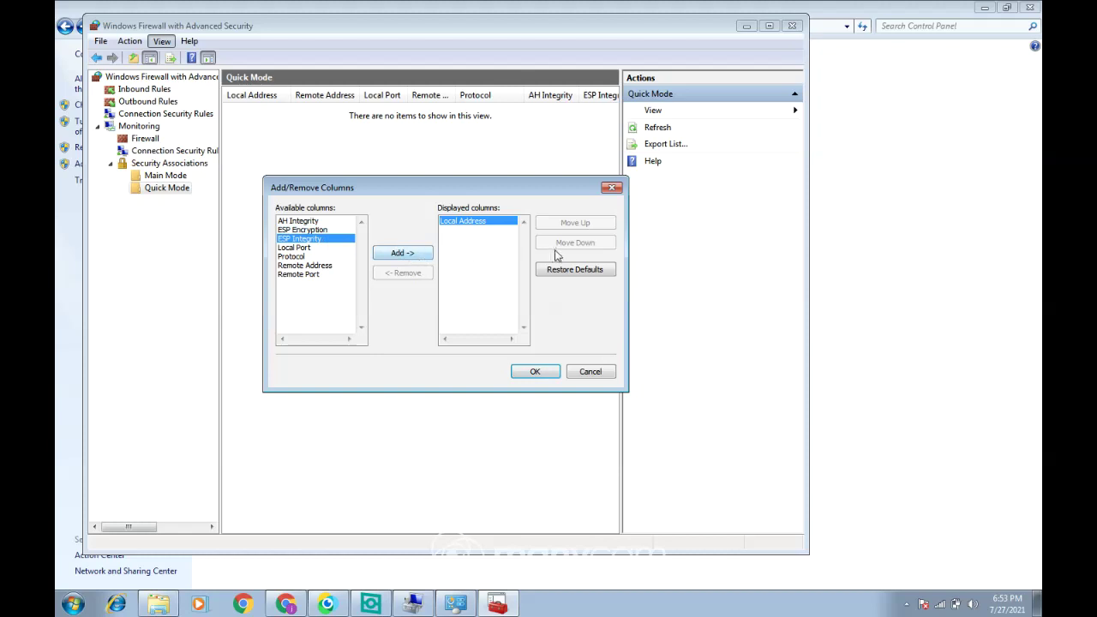
click(403, 253)
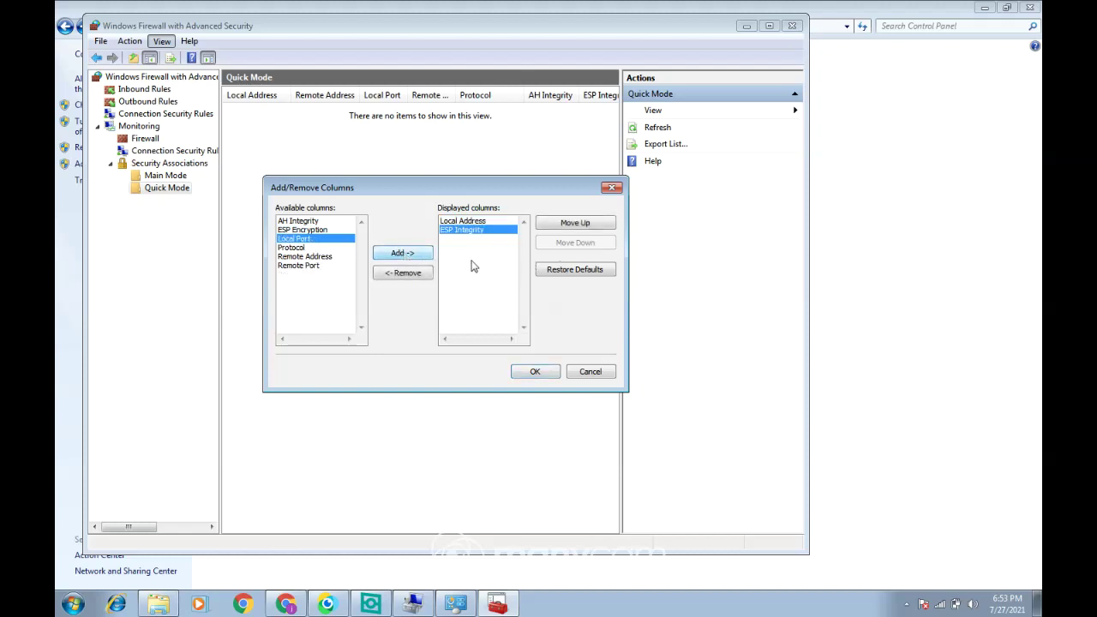
click(575, 224)
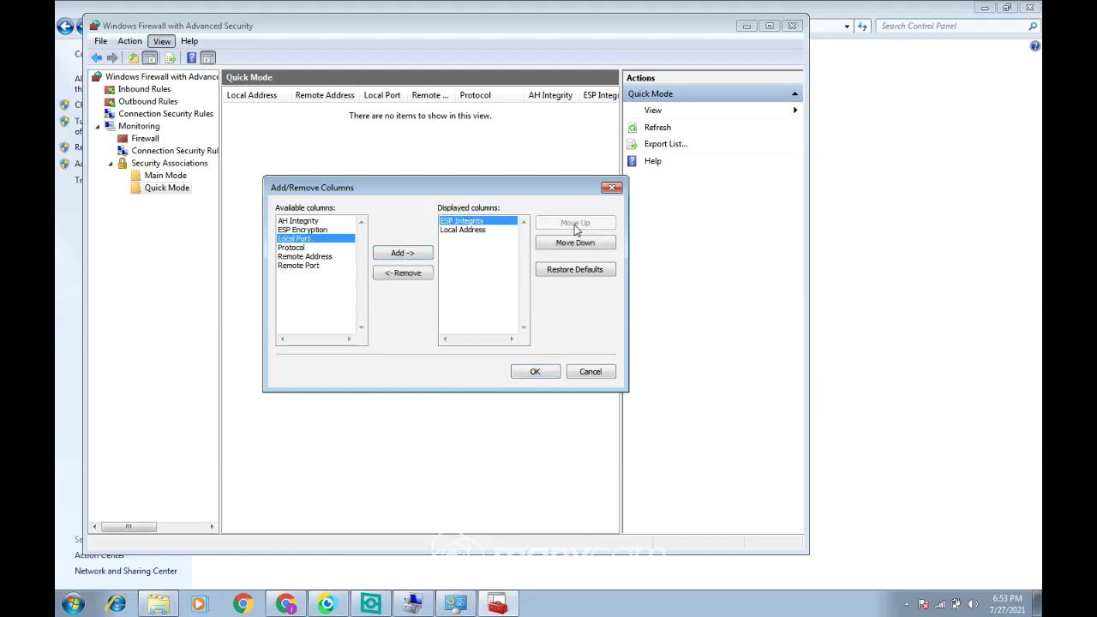
click(404, 274)
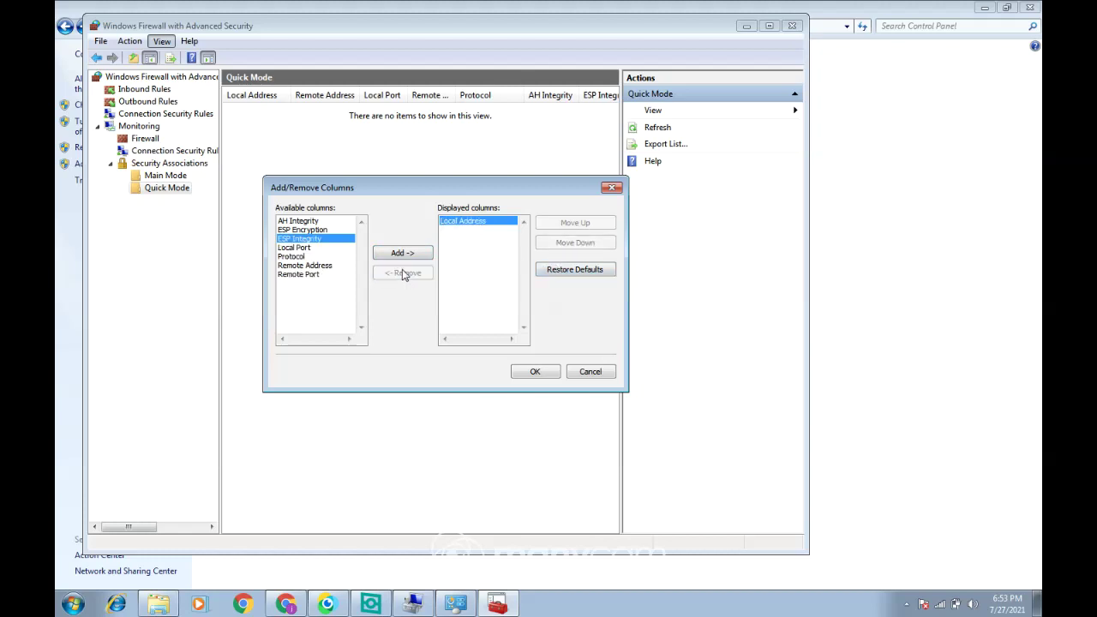
Add Remote Address, Remote Port, Protocol, ESP Integrity, Local Port, ESP Encryption and AH Integrity, in that order, to the displayed columns and apply.
click(301, 266)
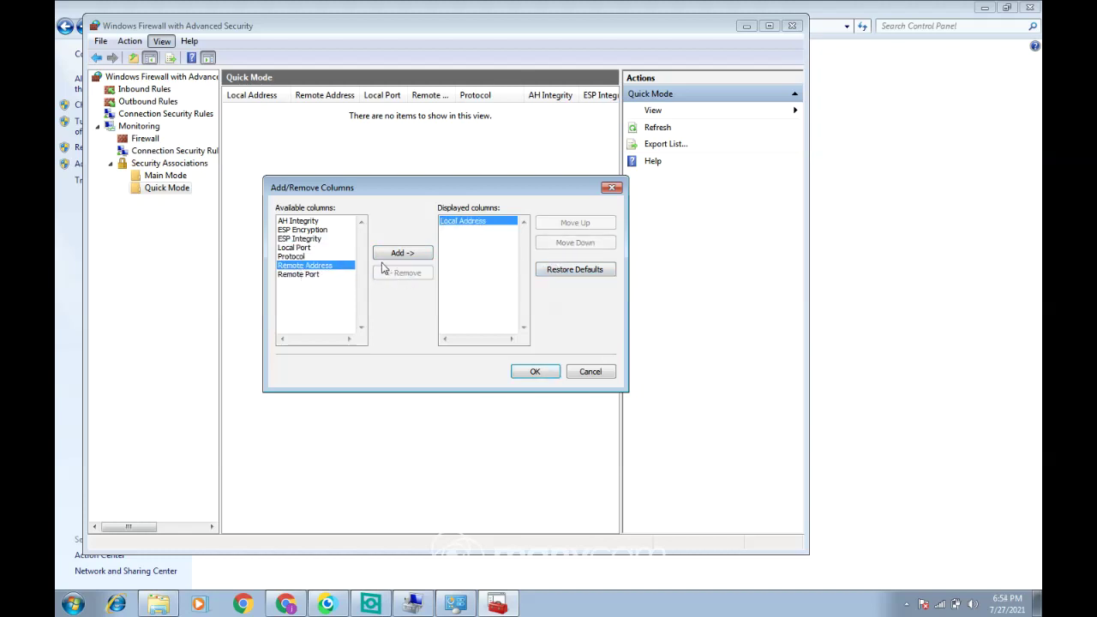
double_click(318, 266)
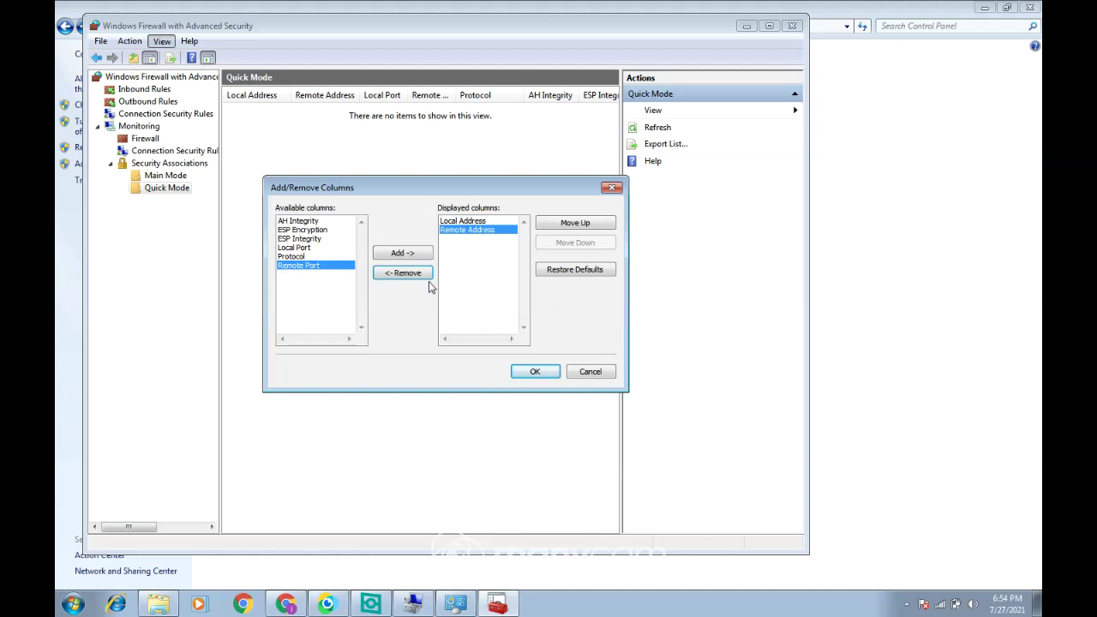
double_click(334, 267)
double_click(334, 257)
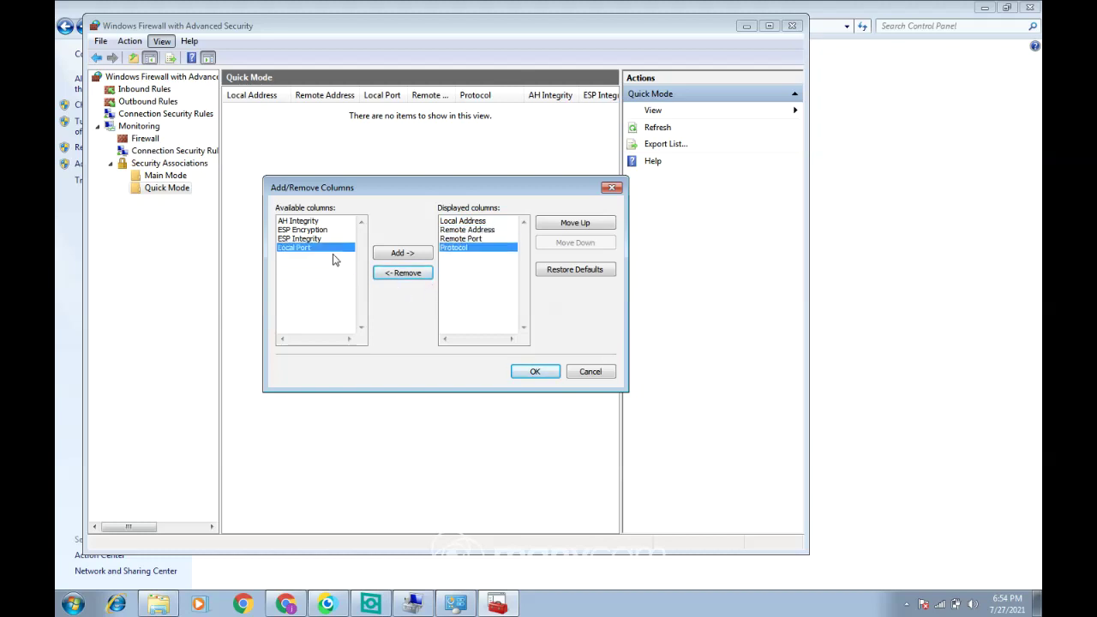
double_click(330, 239)
double_click(326, 240)
double_click(321, 230)
double_click(317, 221)
click(537, 373)
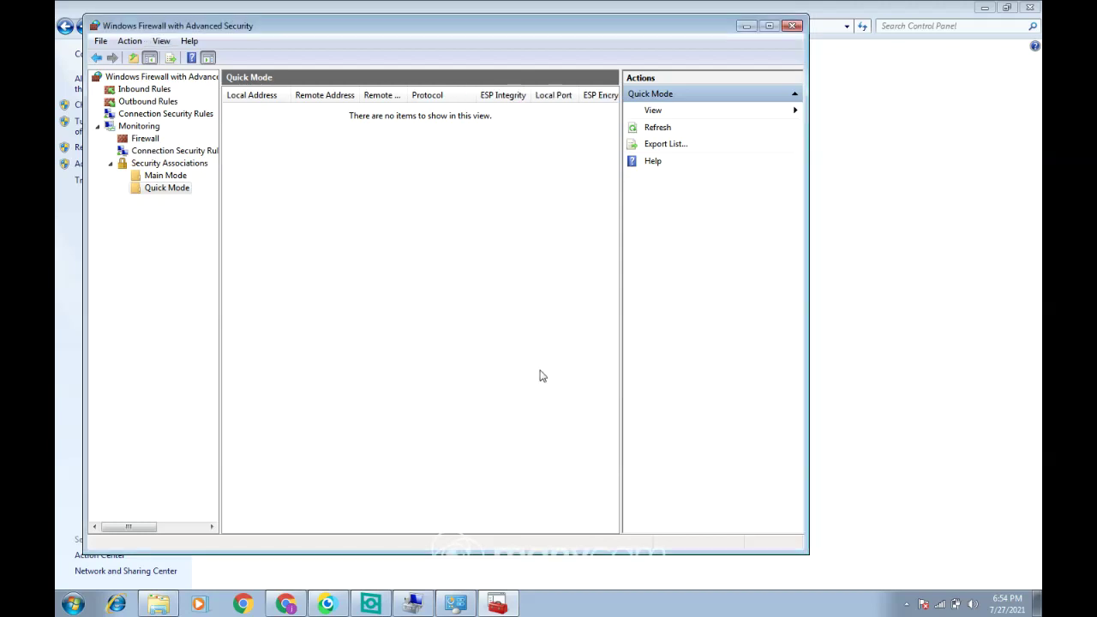
Close both firewall windows and look into the Program Files folder on Local Disk (C:) in Windows Explorer.
click(788, 28)
click(1029, 7)
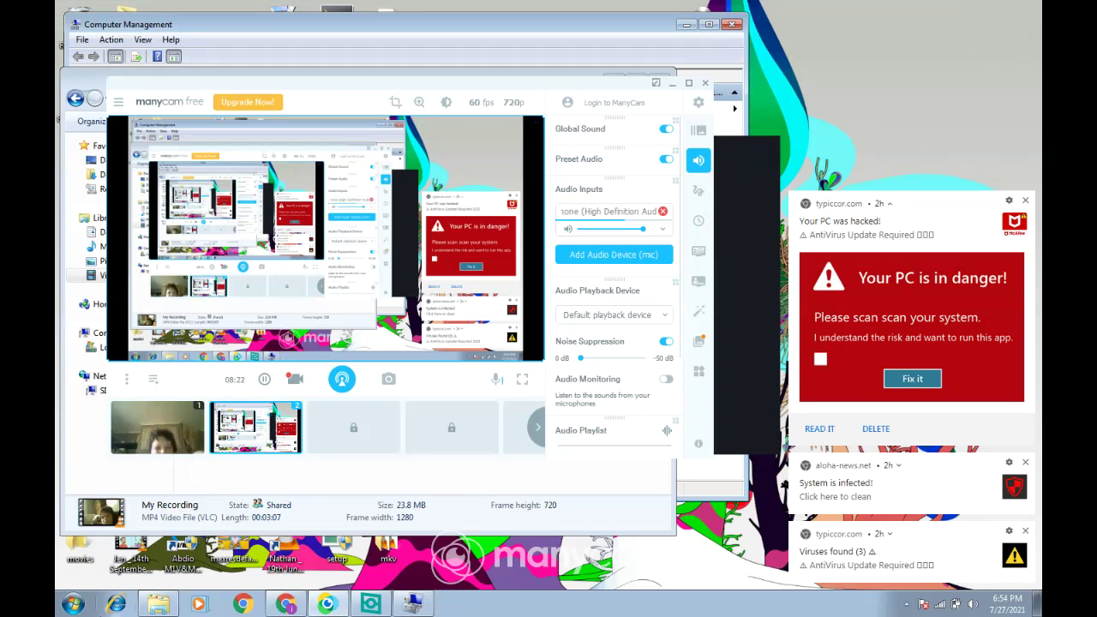
click(81, 453)
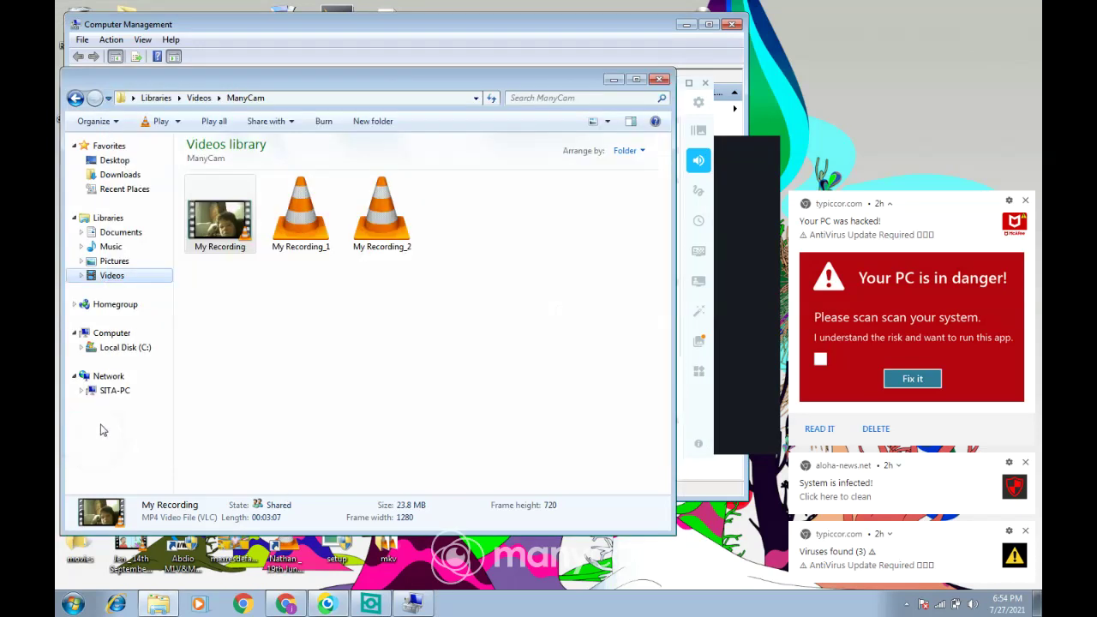
click(126, 349)
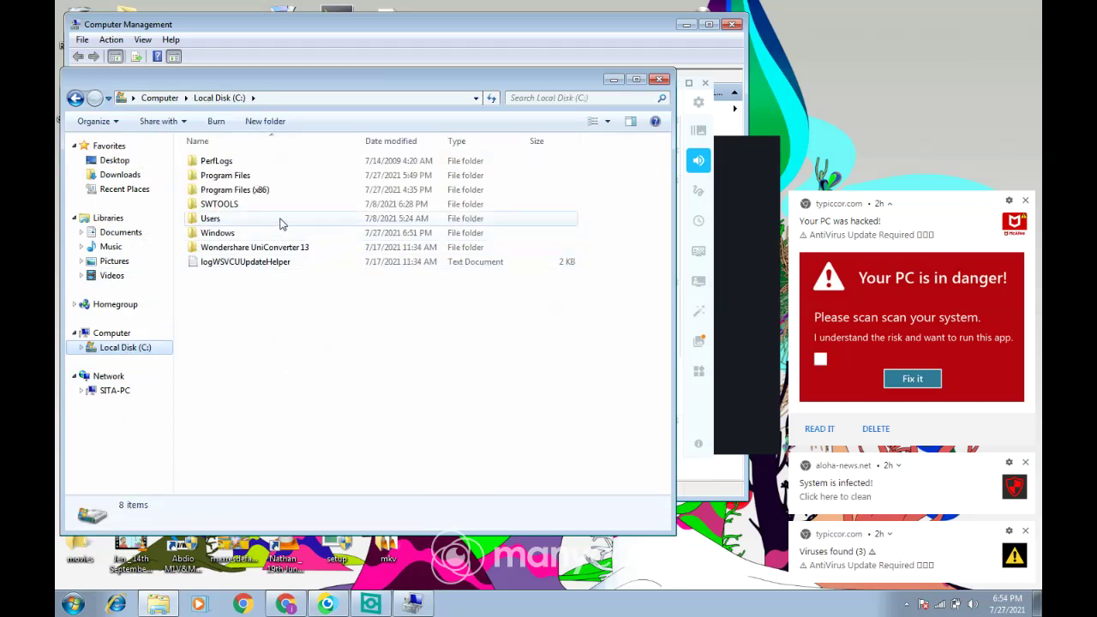
click(280, 174)
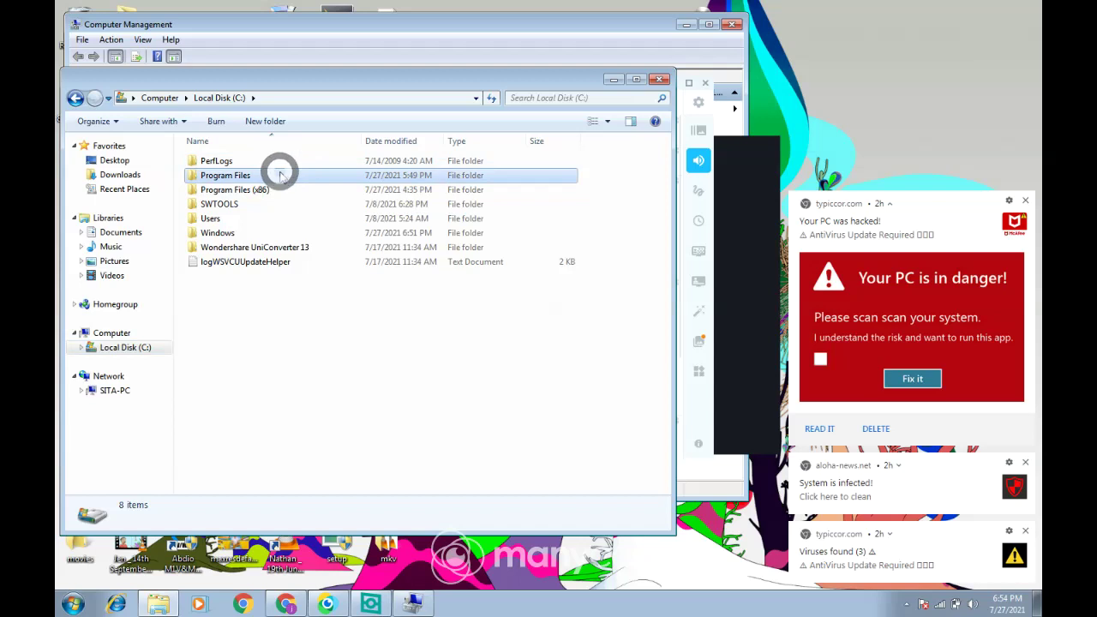
double_click(281, 174)
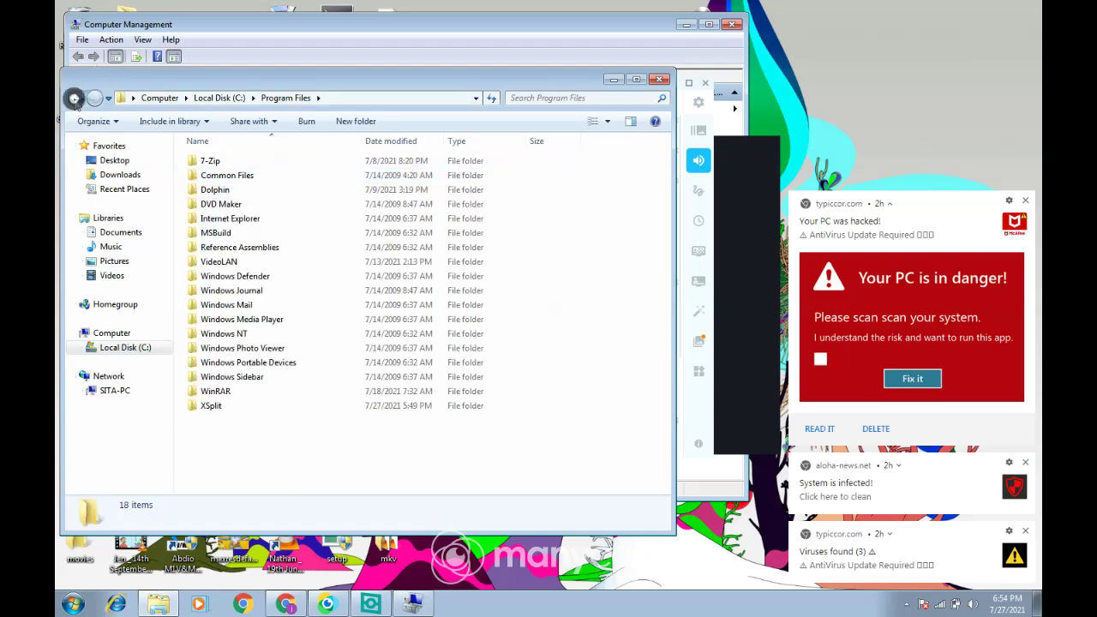
click(75, 98)
Open the Windows folder's System32 subfolder and look through its files.
double_click(266, 234)
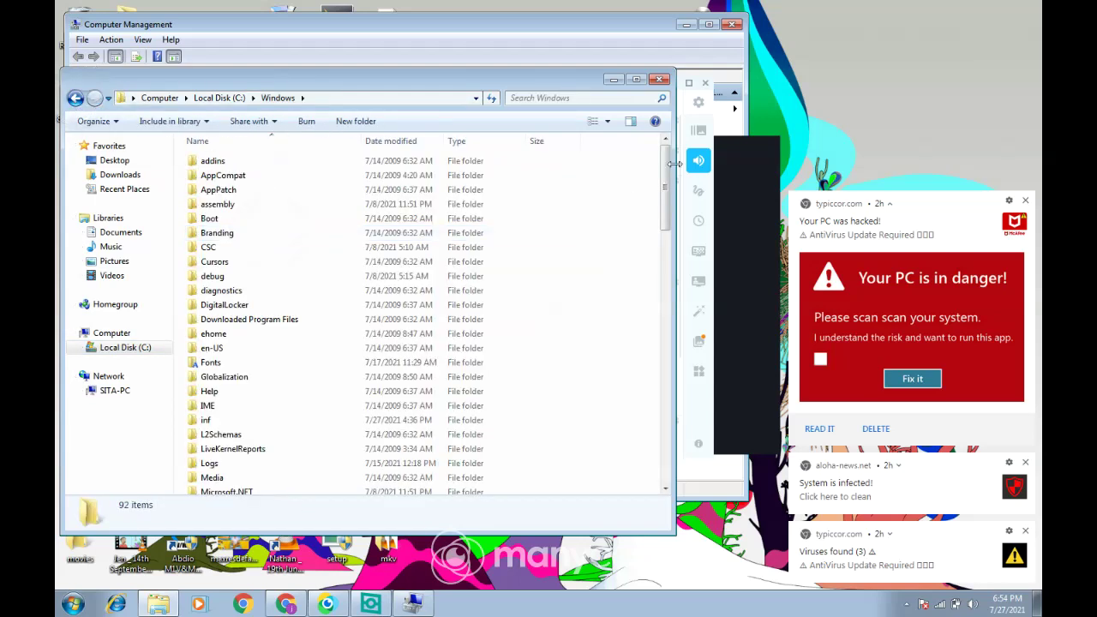
drag(669, 168, 654, 289)
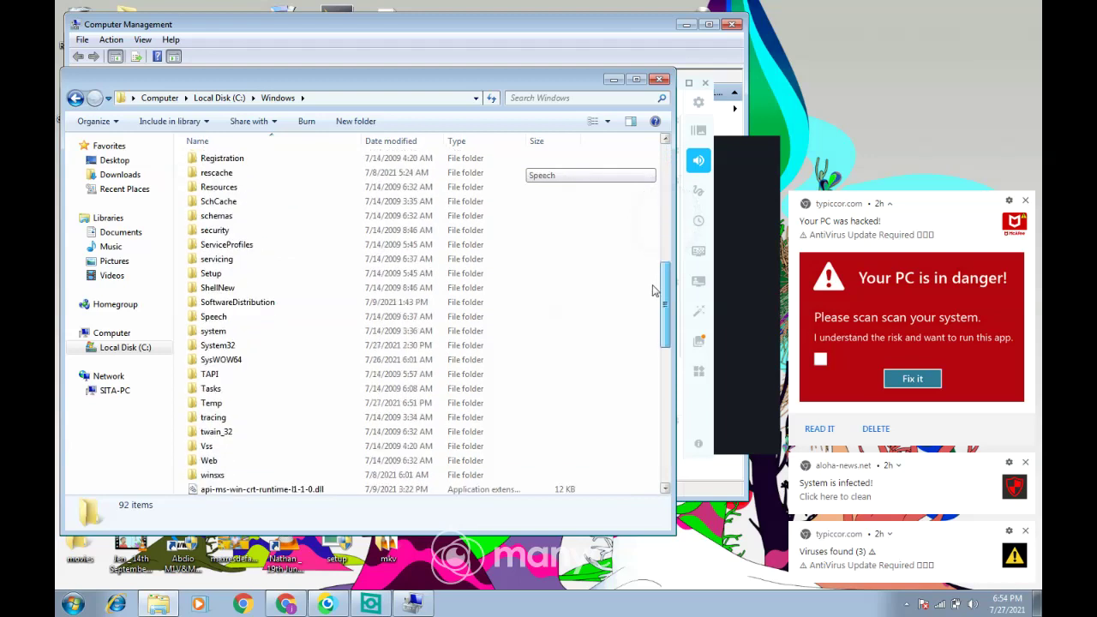
double_click(334, 344)
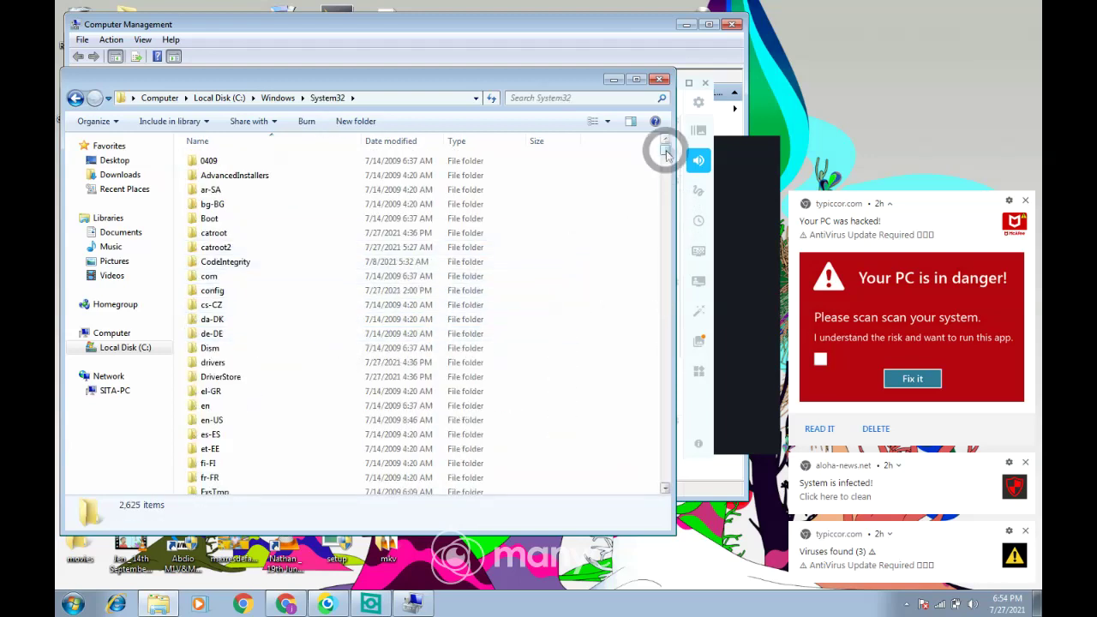
drag(665, 153, 666, 175)
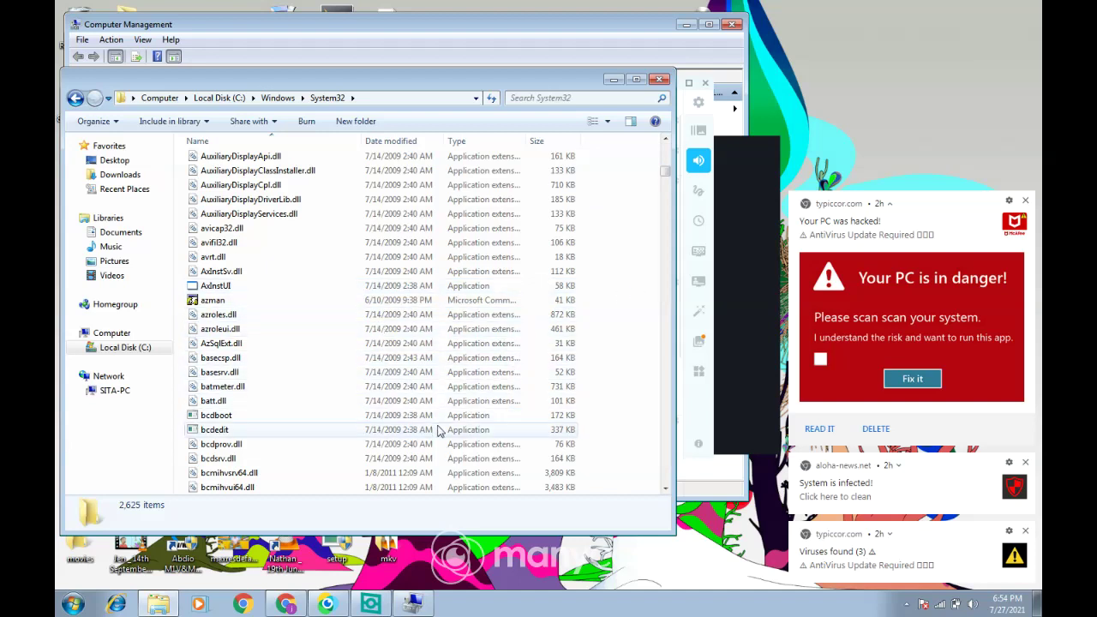
drag(664, 178, 661, 237)
Search for cmd and run the Command Prompt as administrator.
click(73, 604)
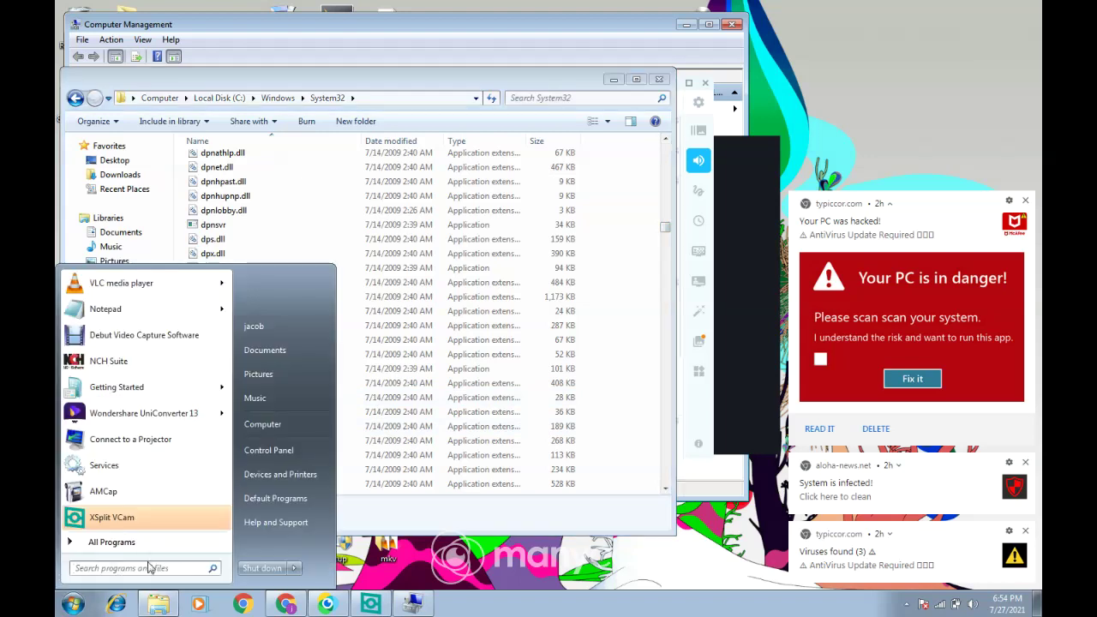
text(cmd)
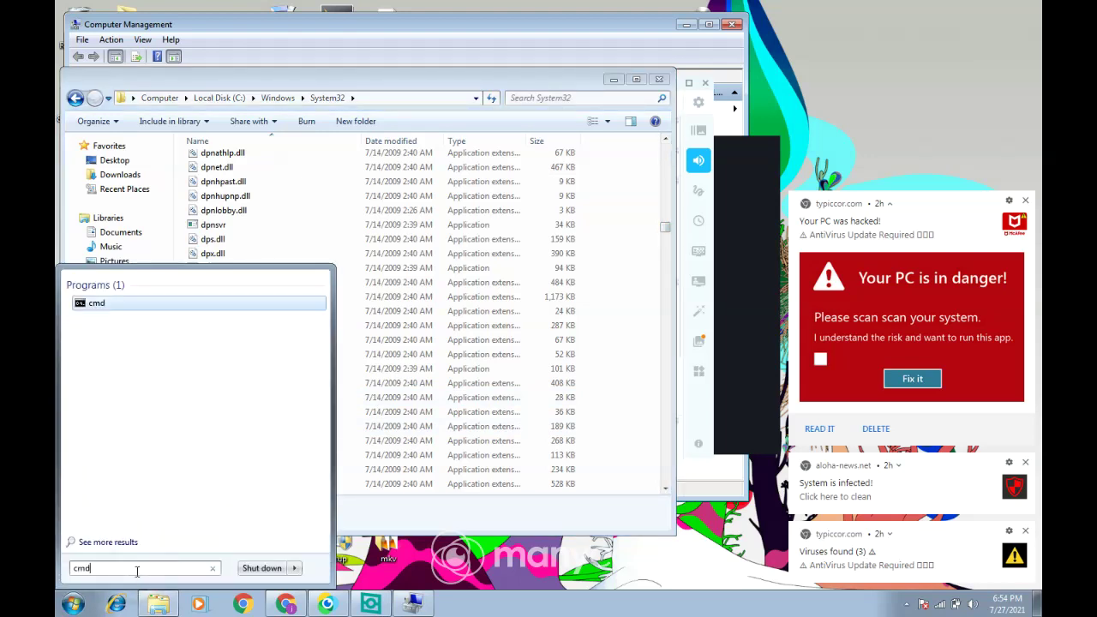
right_click(171, 304)
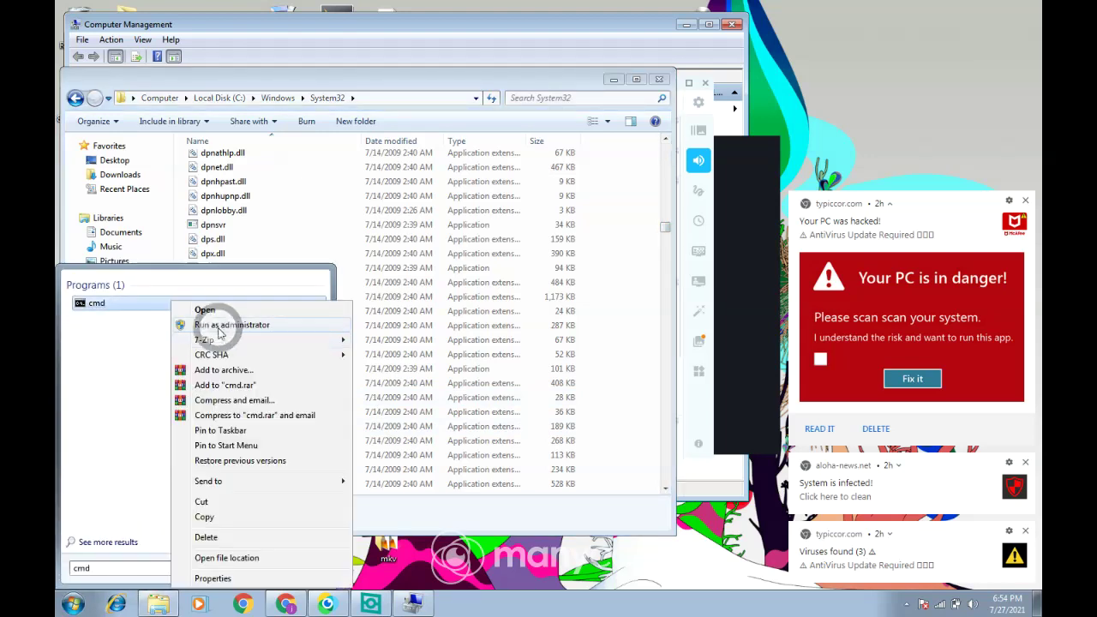
click(225, 325)
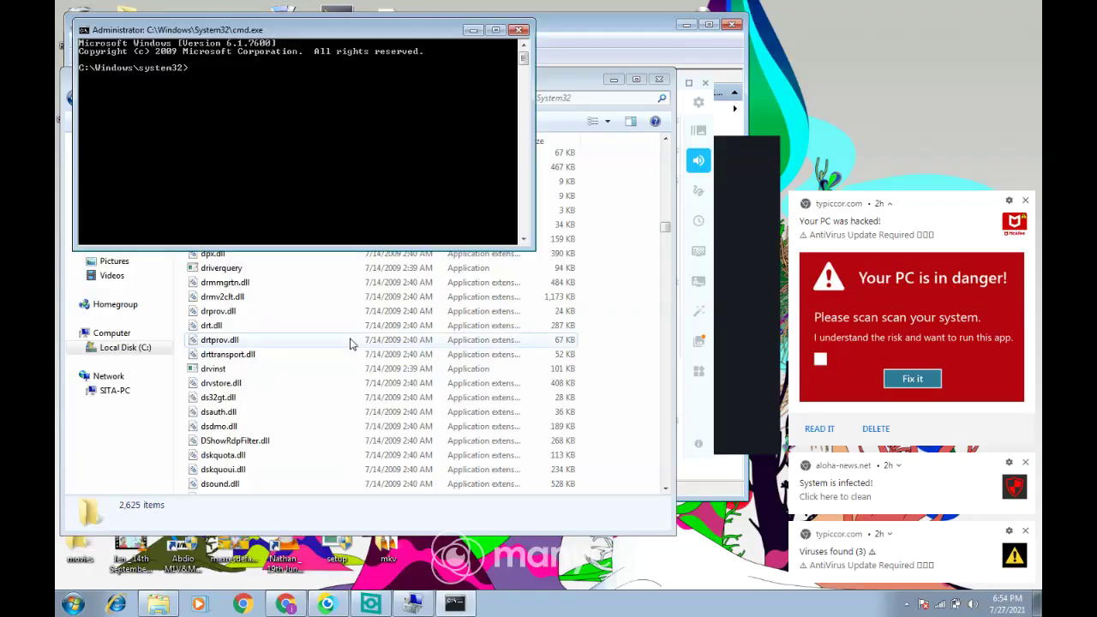
Display the network configuration with ipconfig and clear the DNS resolver cache with ipconfig /flushdns.
text(i)
text(pconfig)
key(Return)
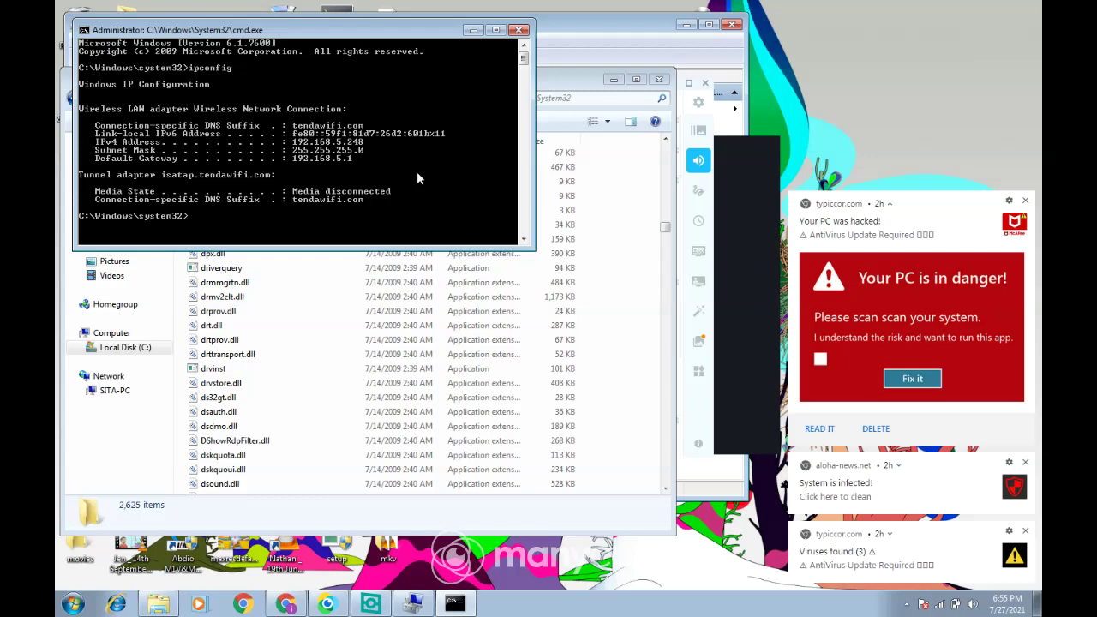
text(config /flushdns)
key(Return)
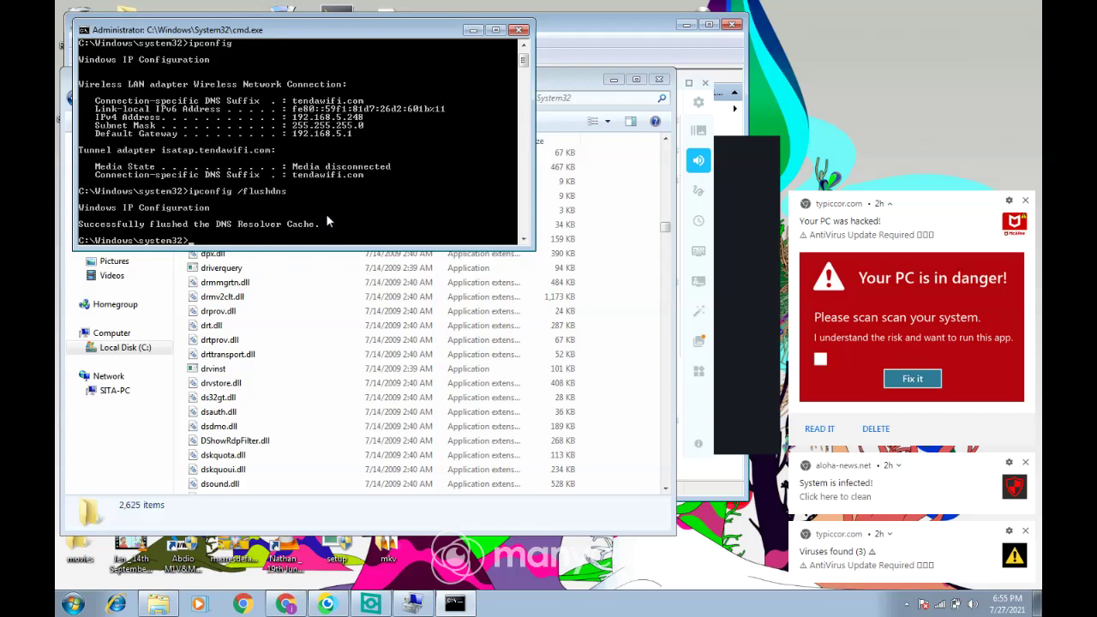
Change to the config directory inside System32 and list its contents.
text(cd config)
key(Return)
text(dir)
key(Return)
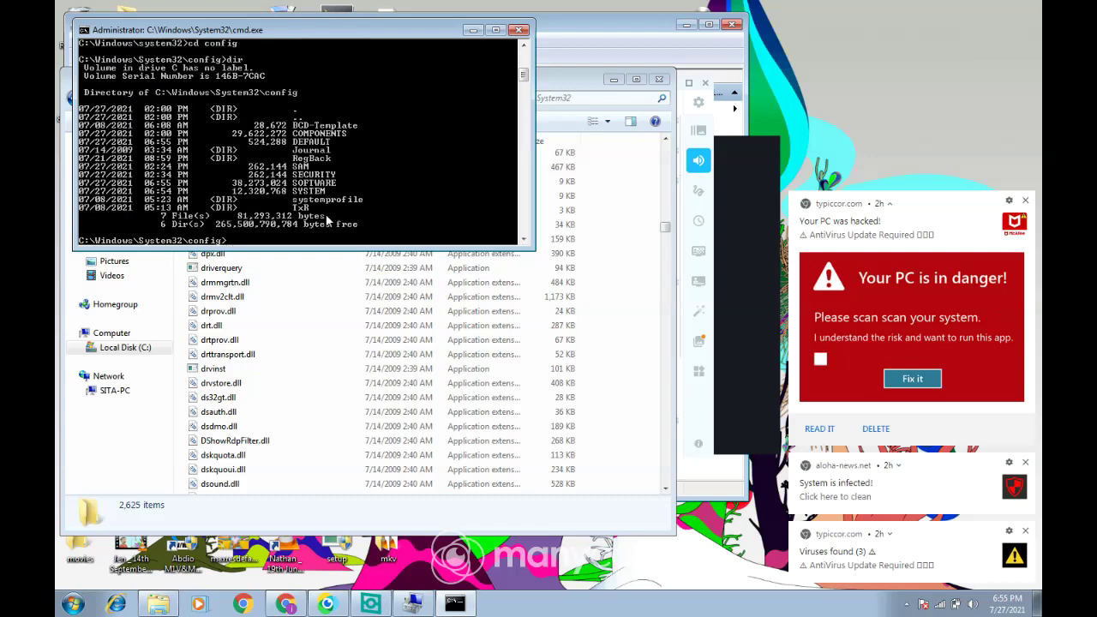
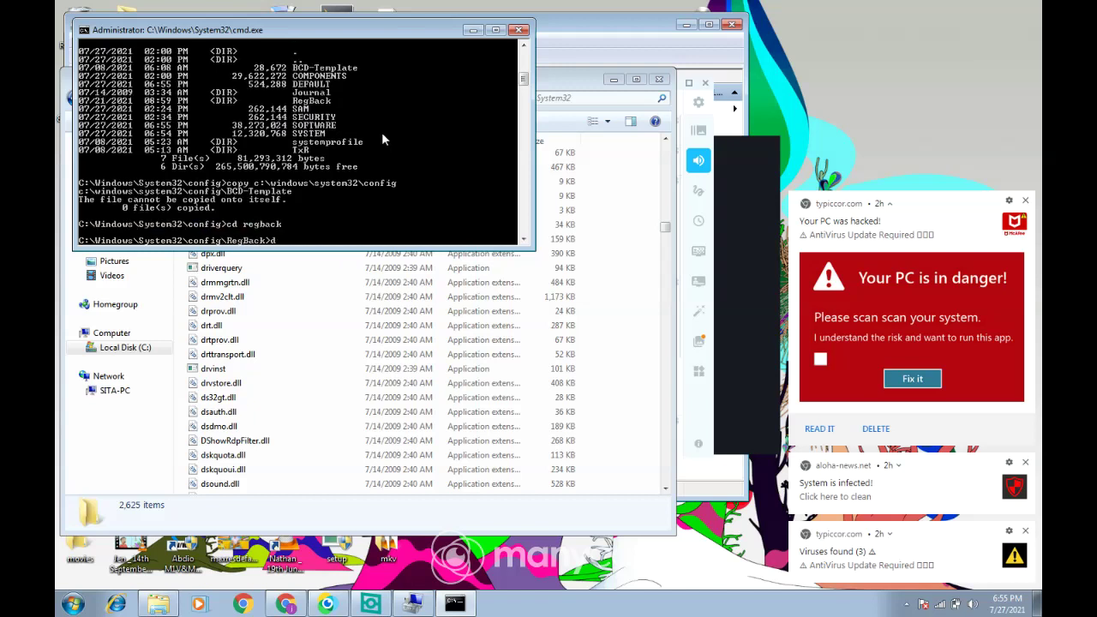
List the contents of the RegBack directory, and close the System32 Explorer window.
text(dir)
key(Return)
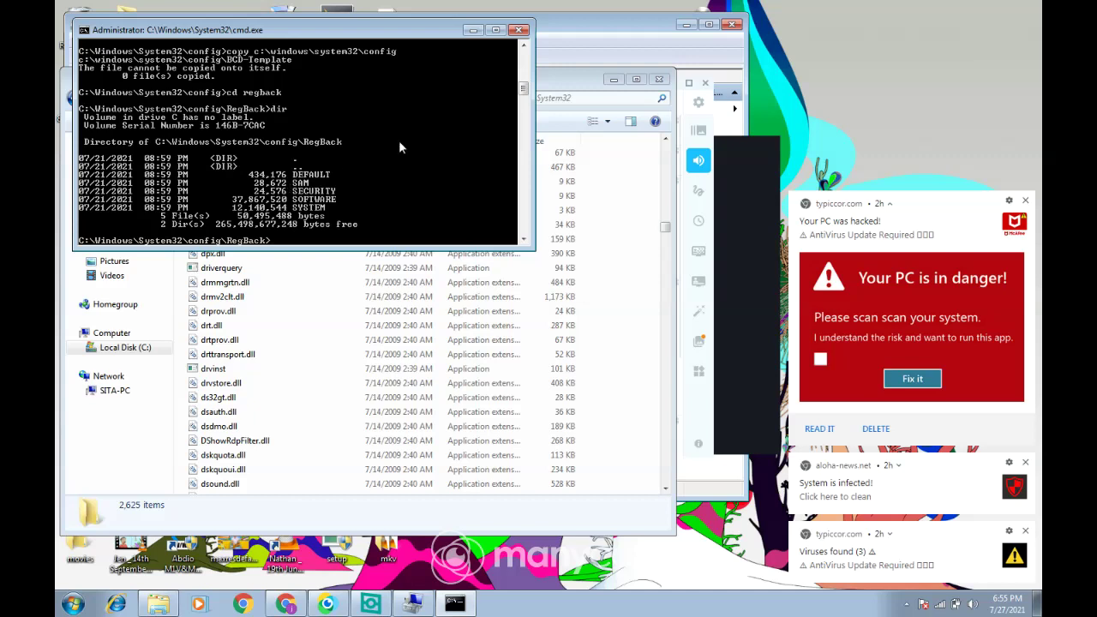
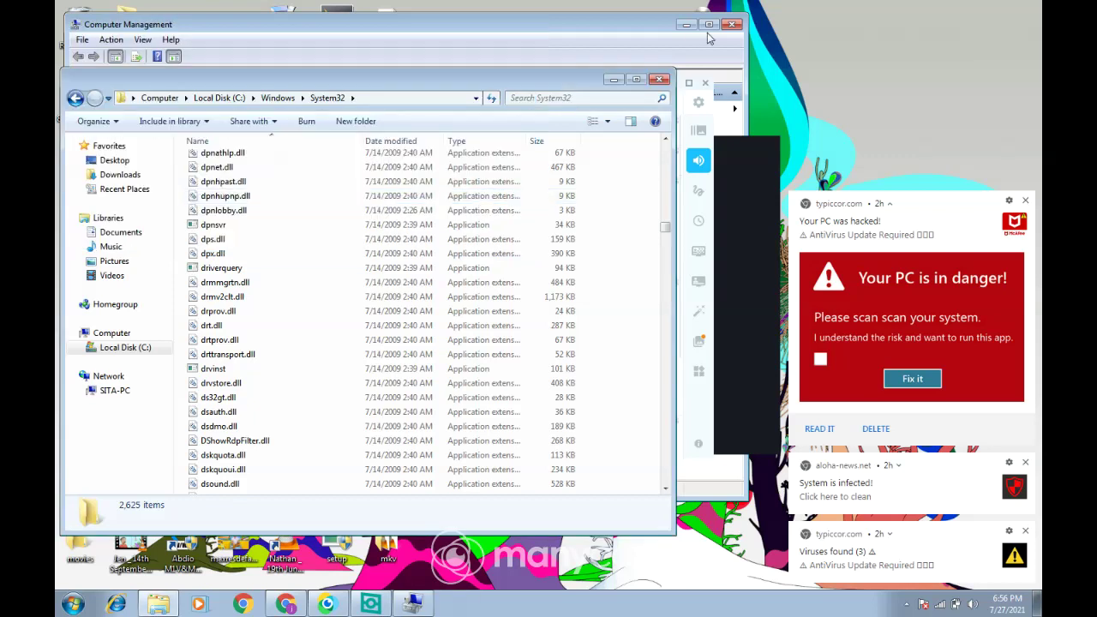
click(658, 80)
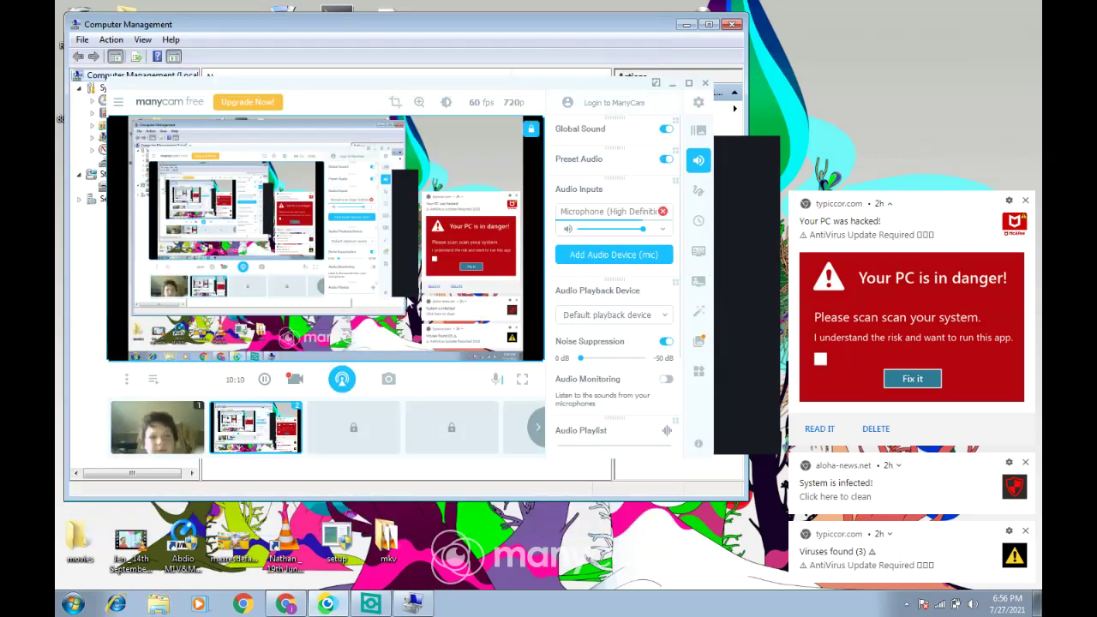